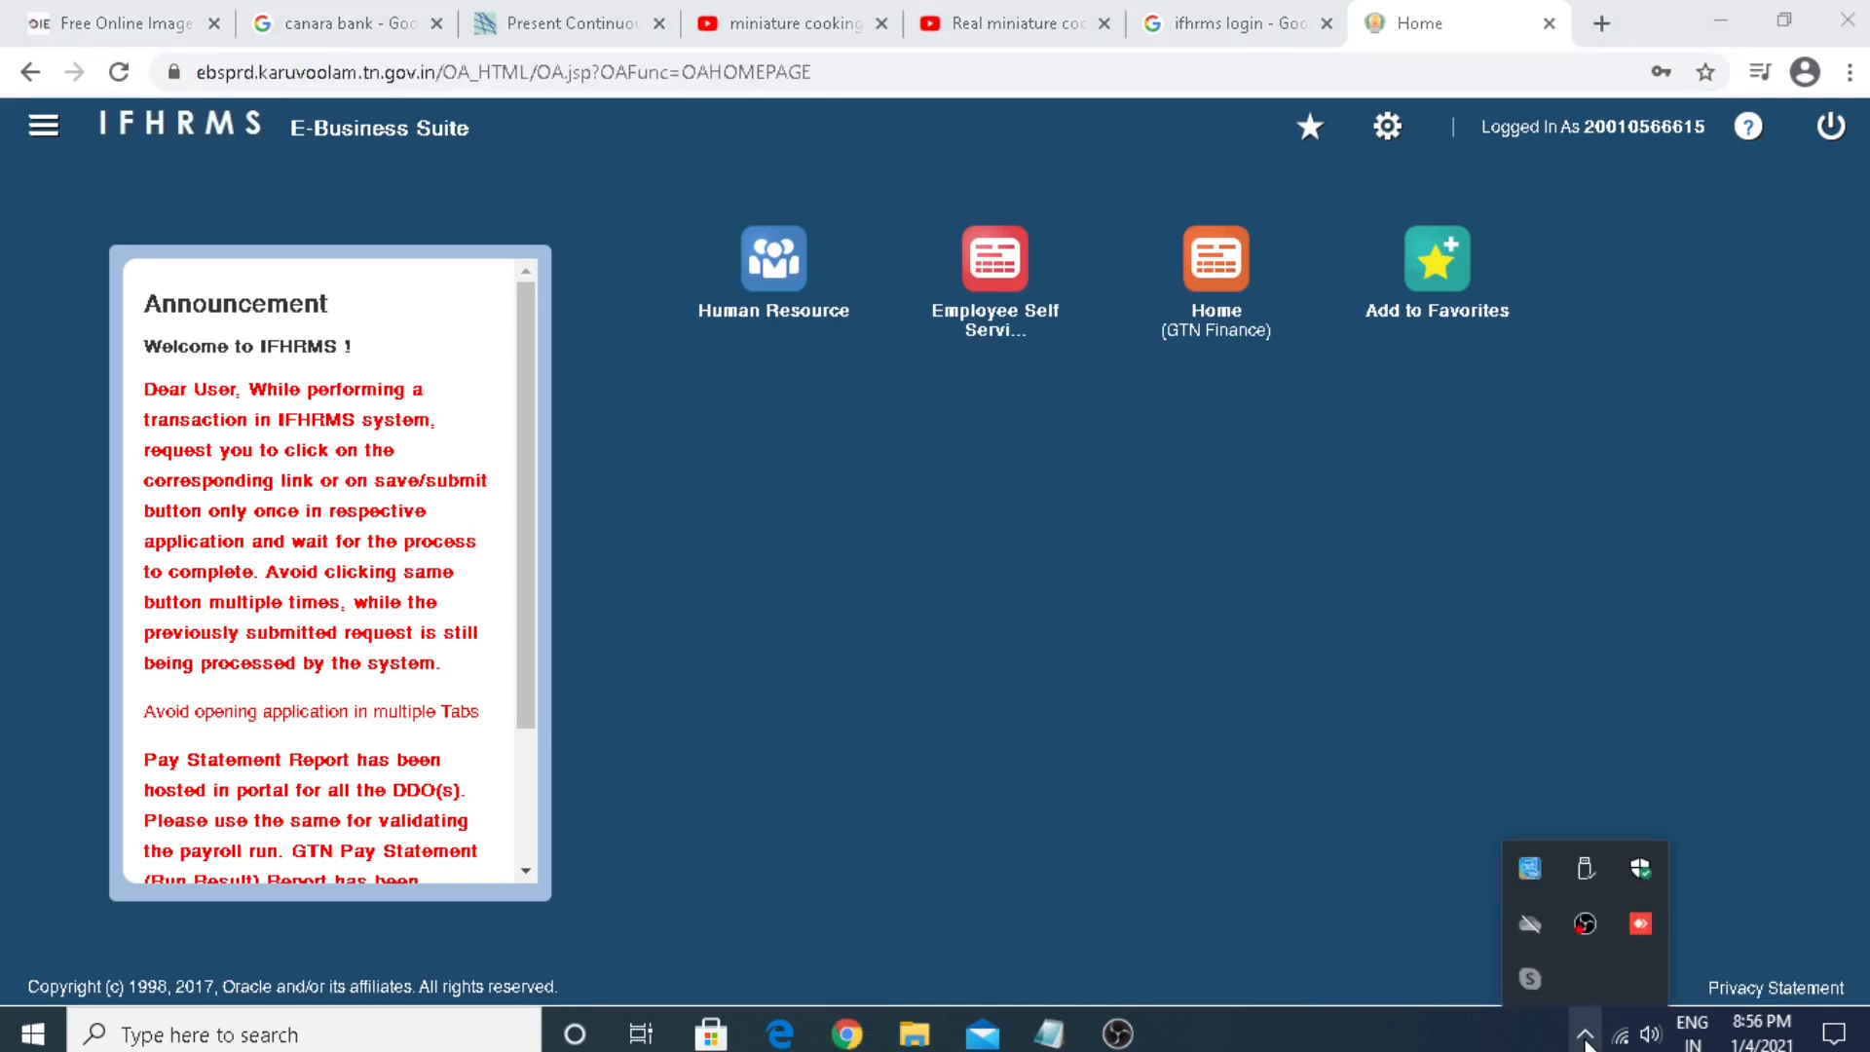
# Step: Open a new Pongal Bonus Program request from the GTN Pay Service area of Human Resource
pyautogui.click(1584, 1036)
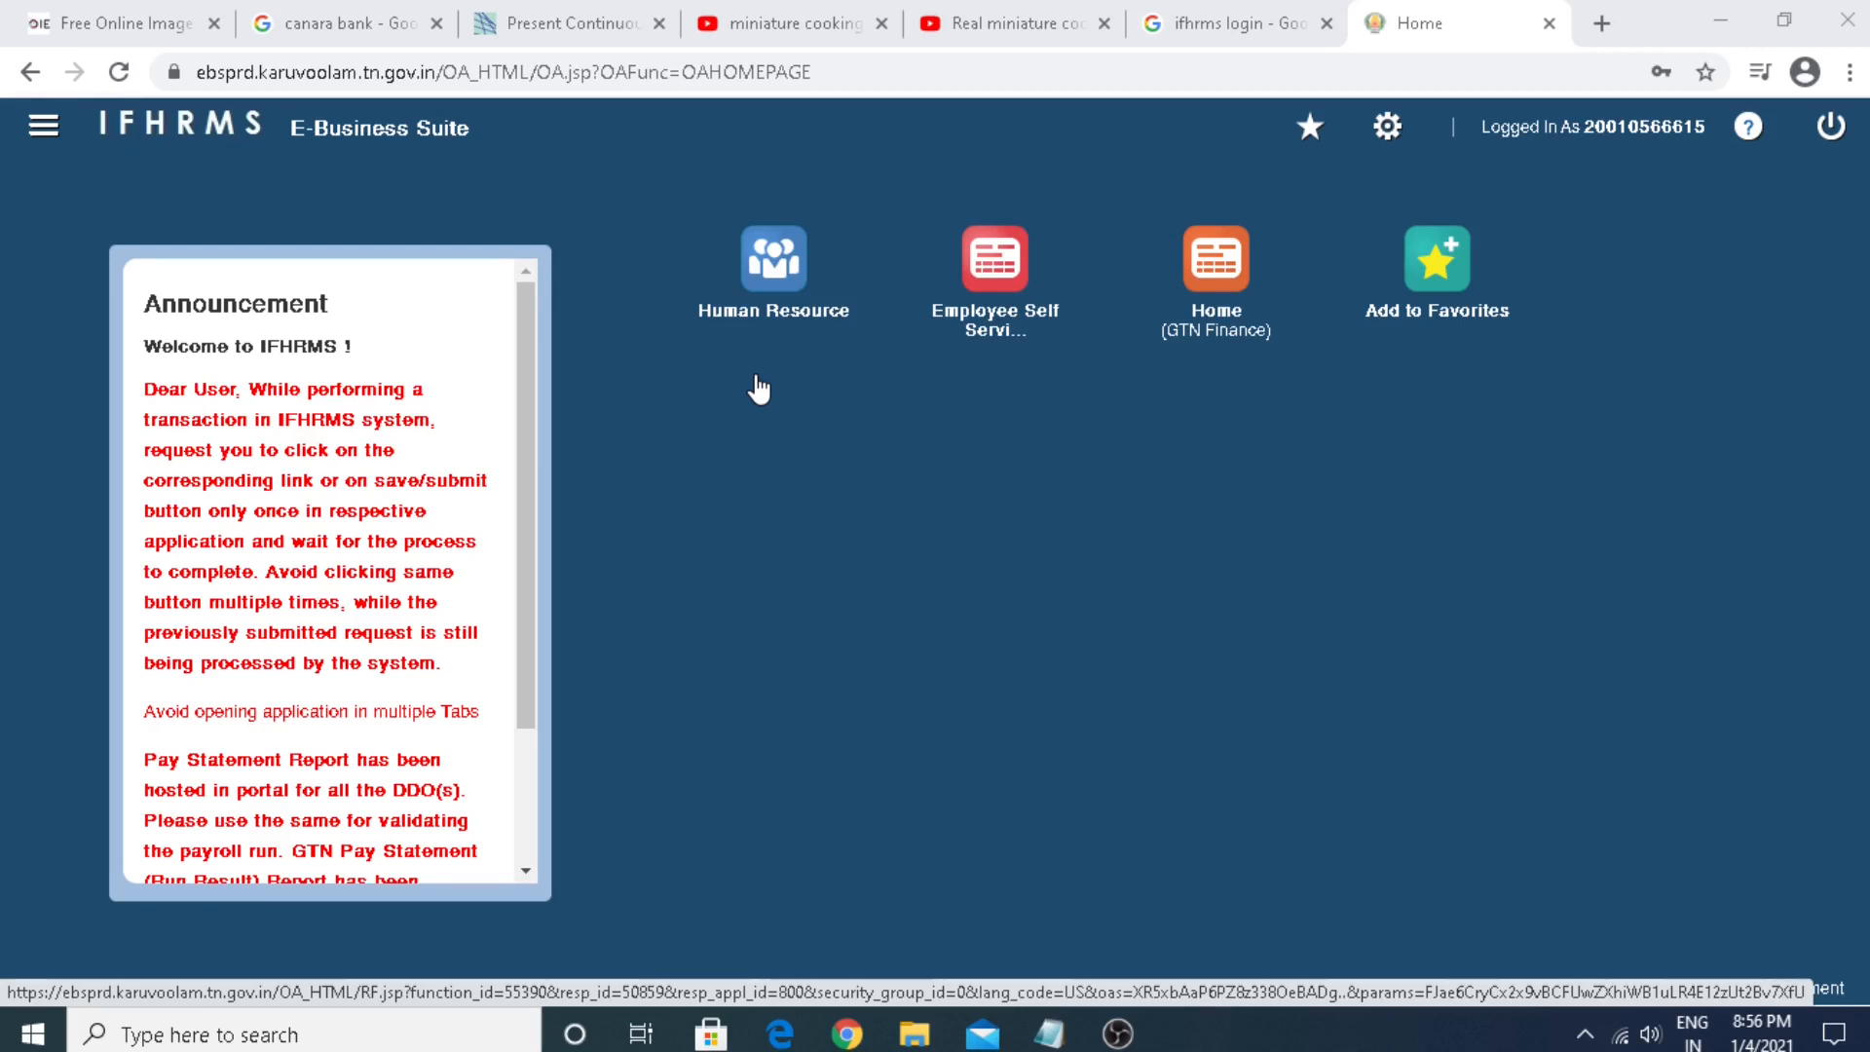
pyautogui.click(775, 275)
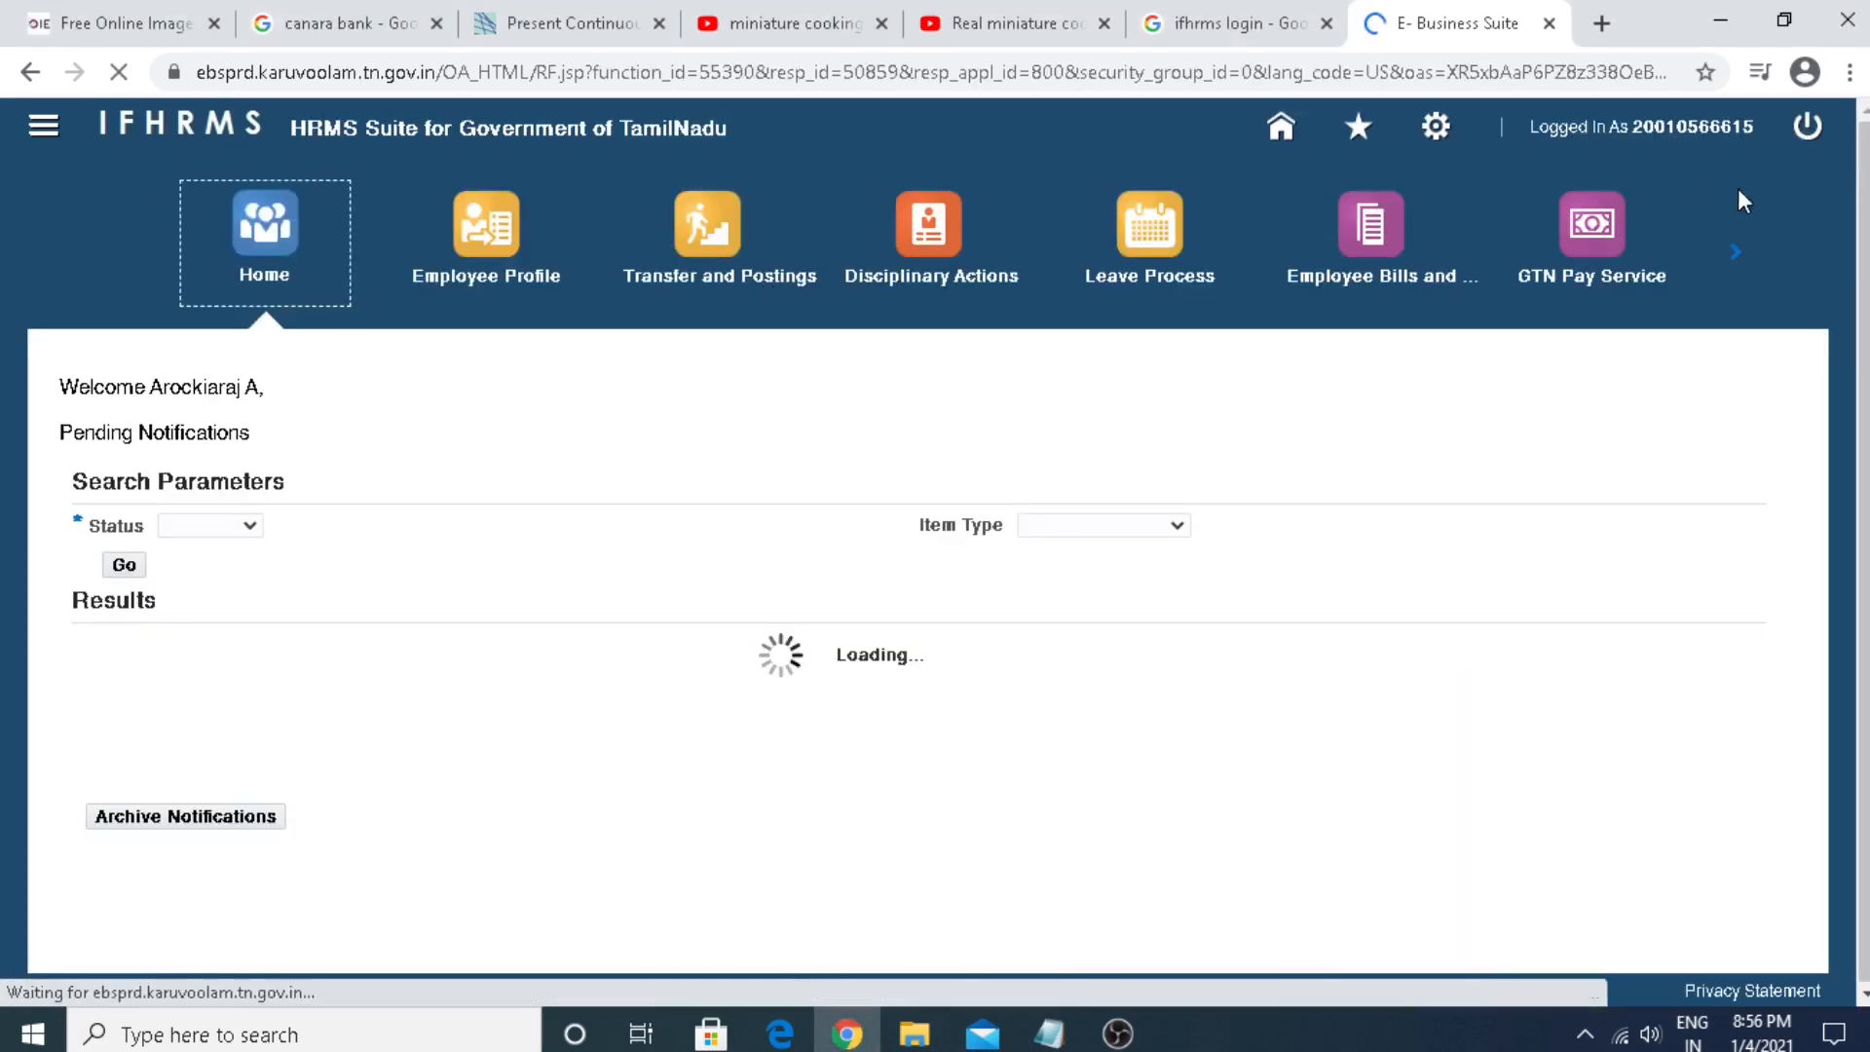
pyautogui.click(1599, 232)
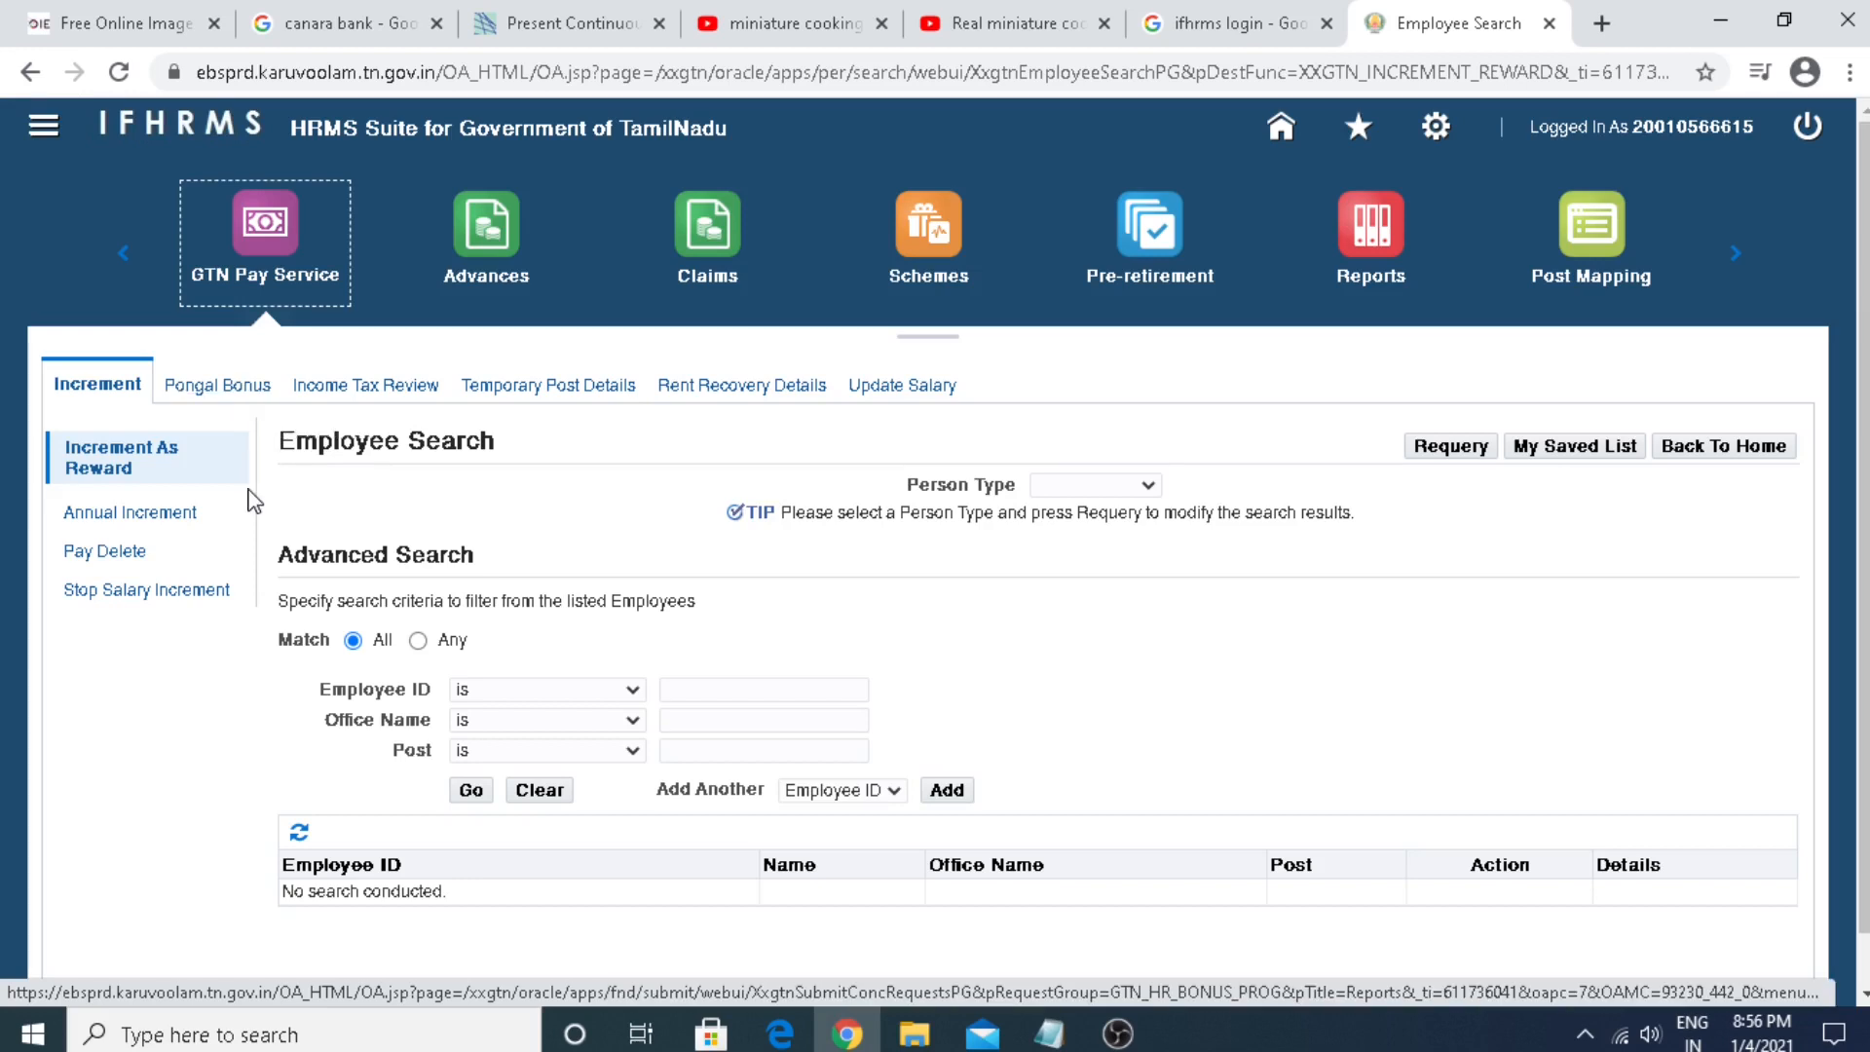
pyautogui.scroll(-1, 251, 502)
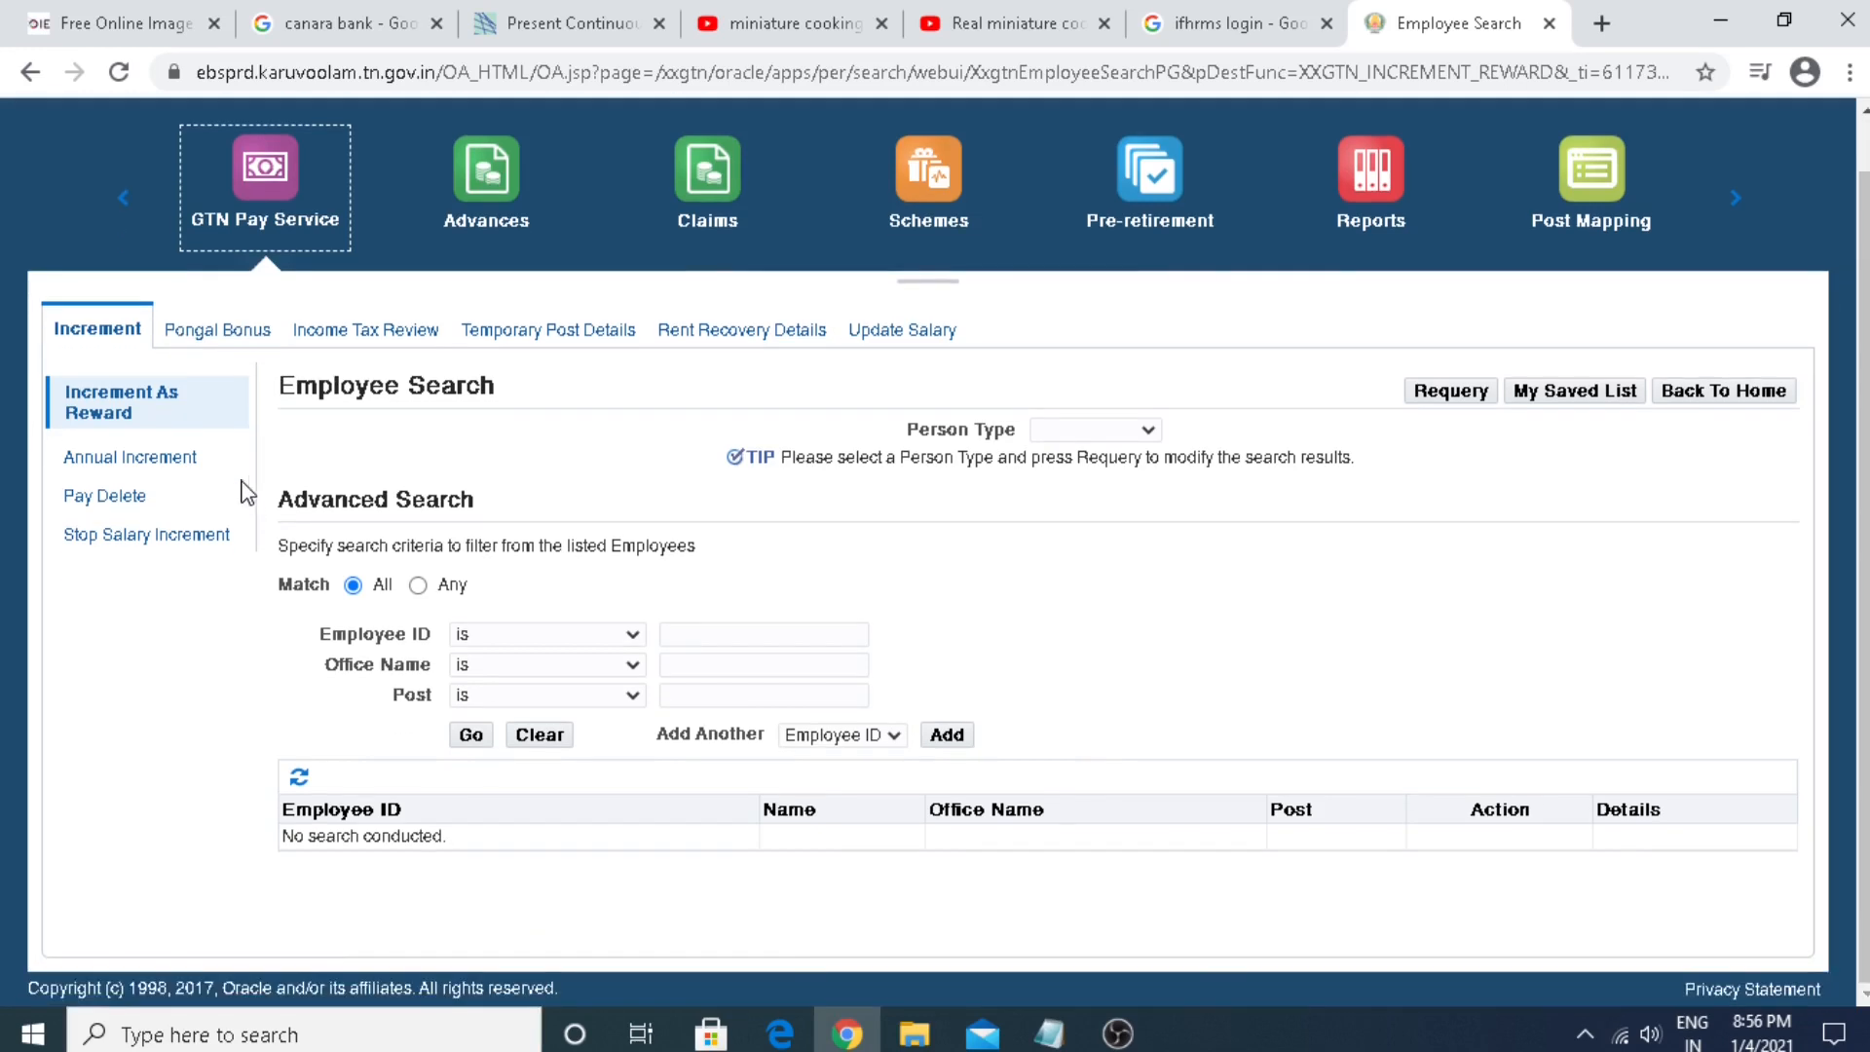
pyautogui.click(214, 334)
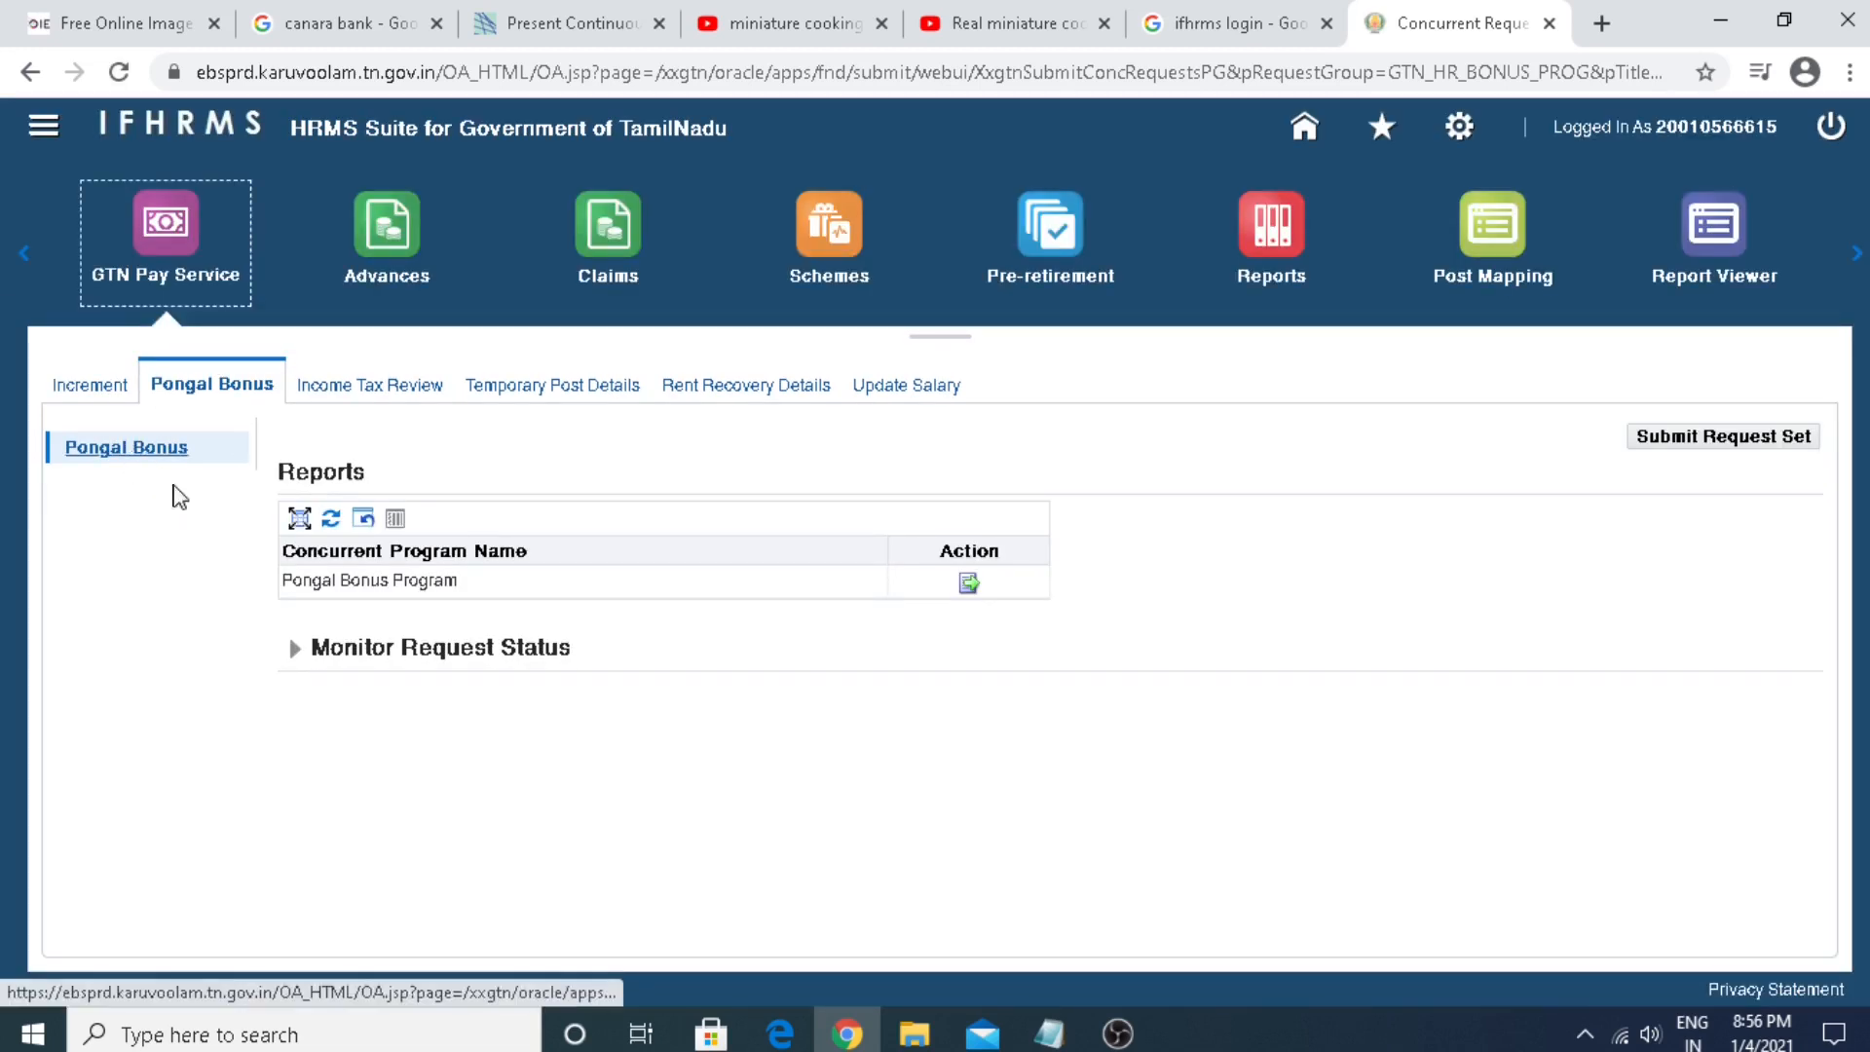
pyautogui.click(969, 585)
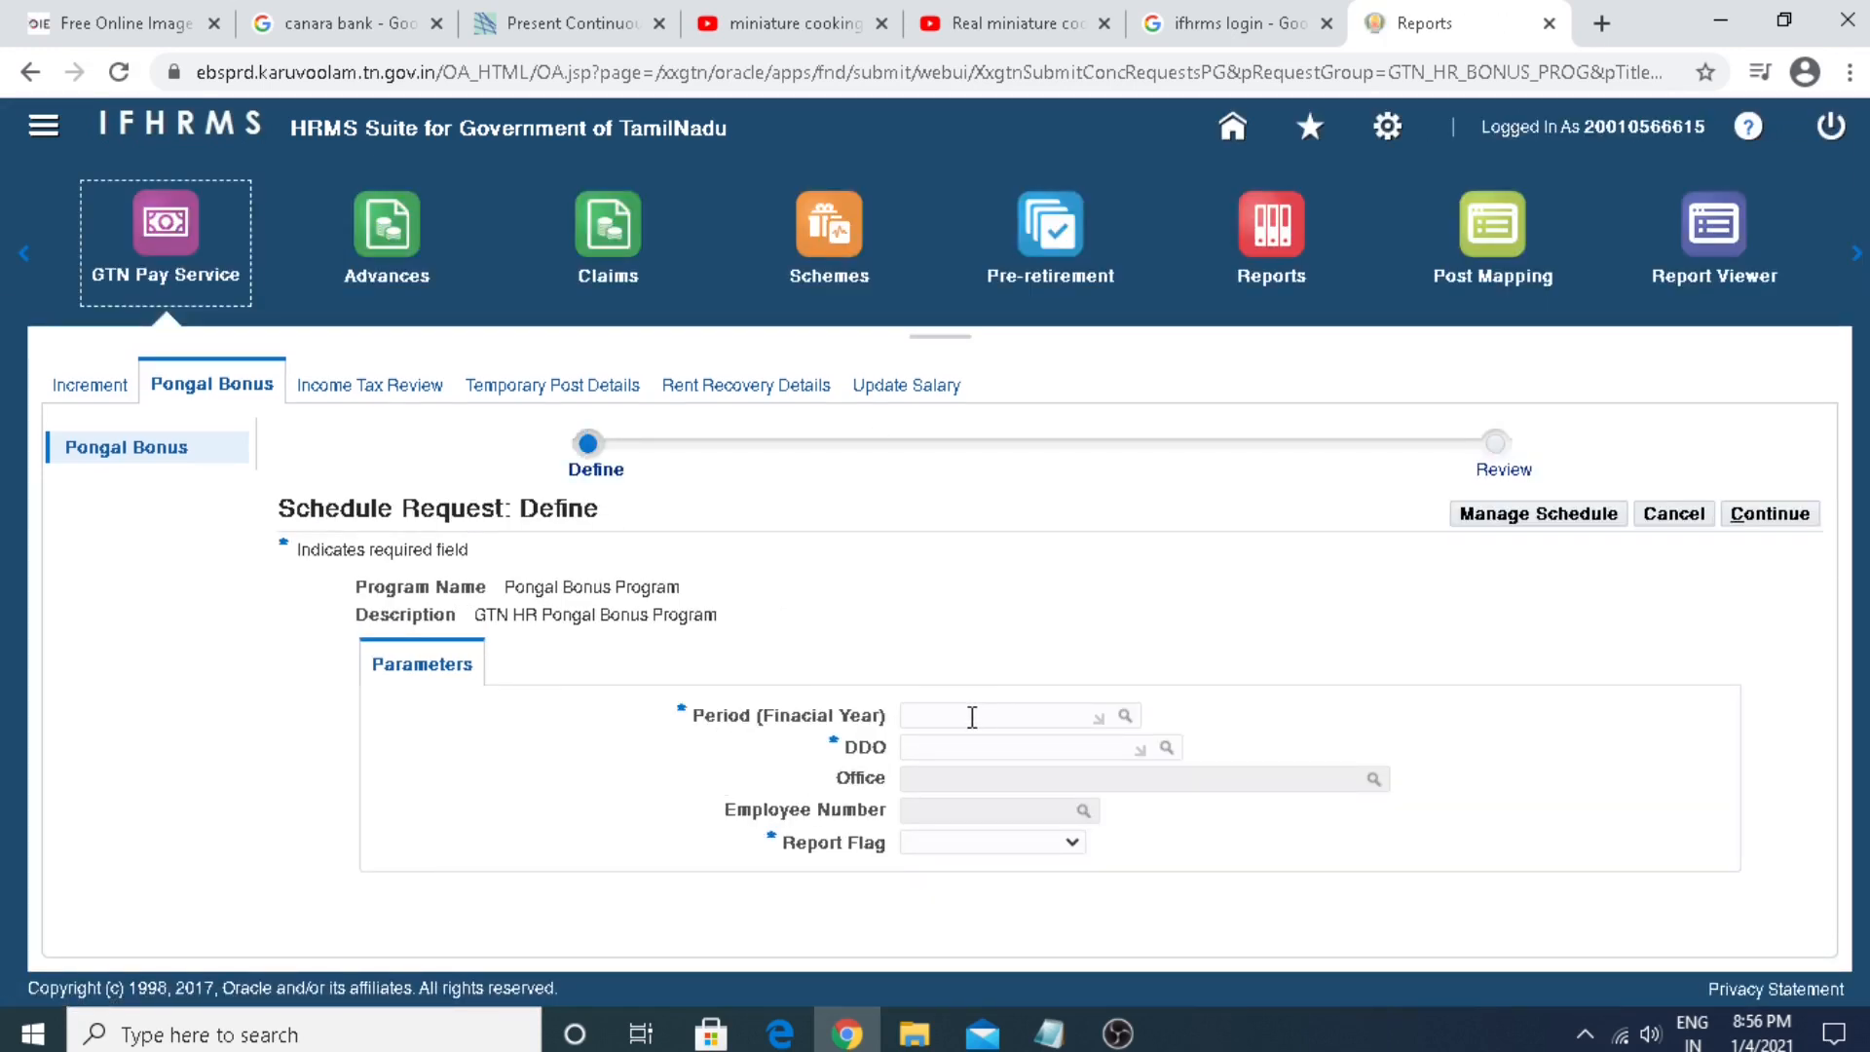
# Step: Set the financial year to 2021, the DDO to JD, COLLEGIATE EDUCATION, TIRUNELVELI, and the office to ST XAVIER'S COLLEGE(AUTONOMOUS)
pyautogui.click(968, 715)
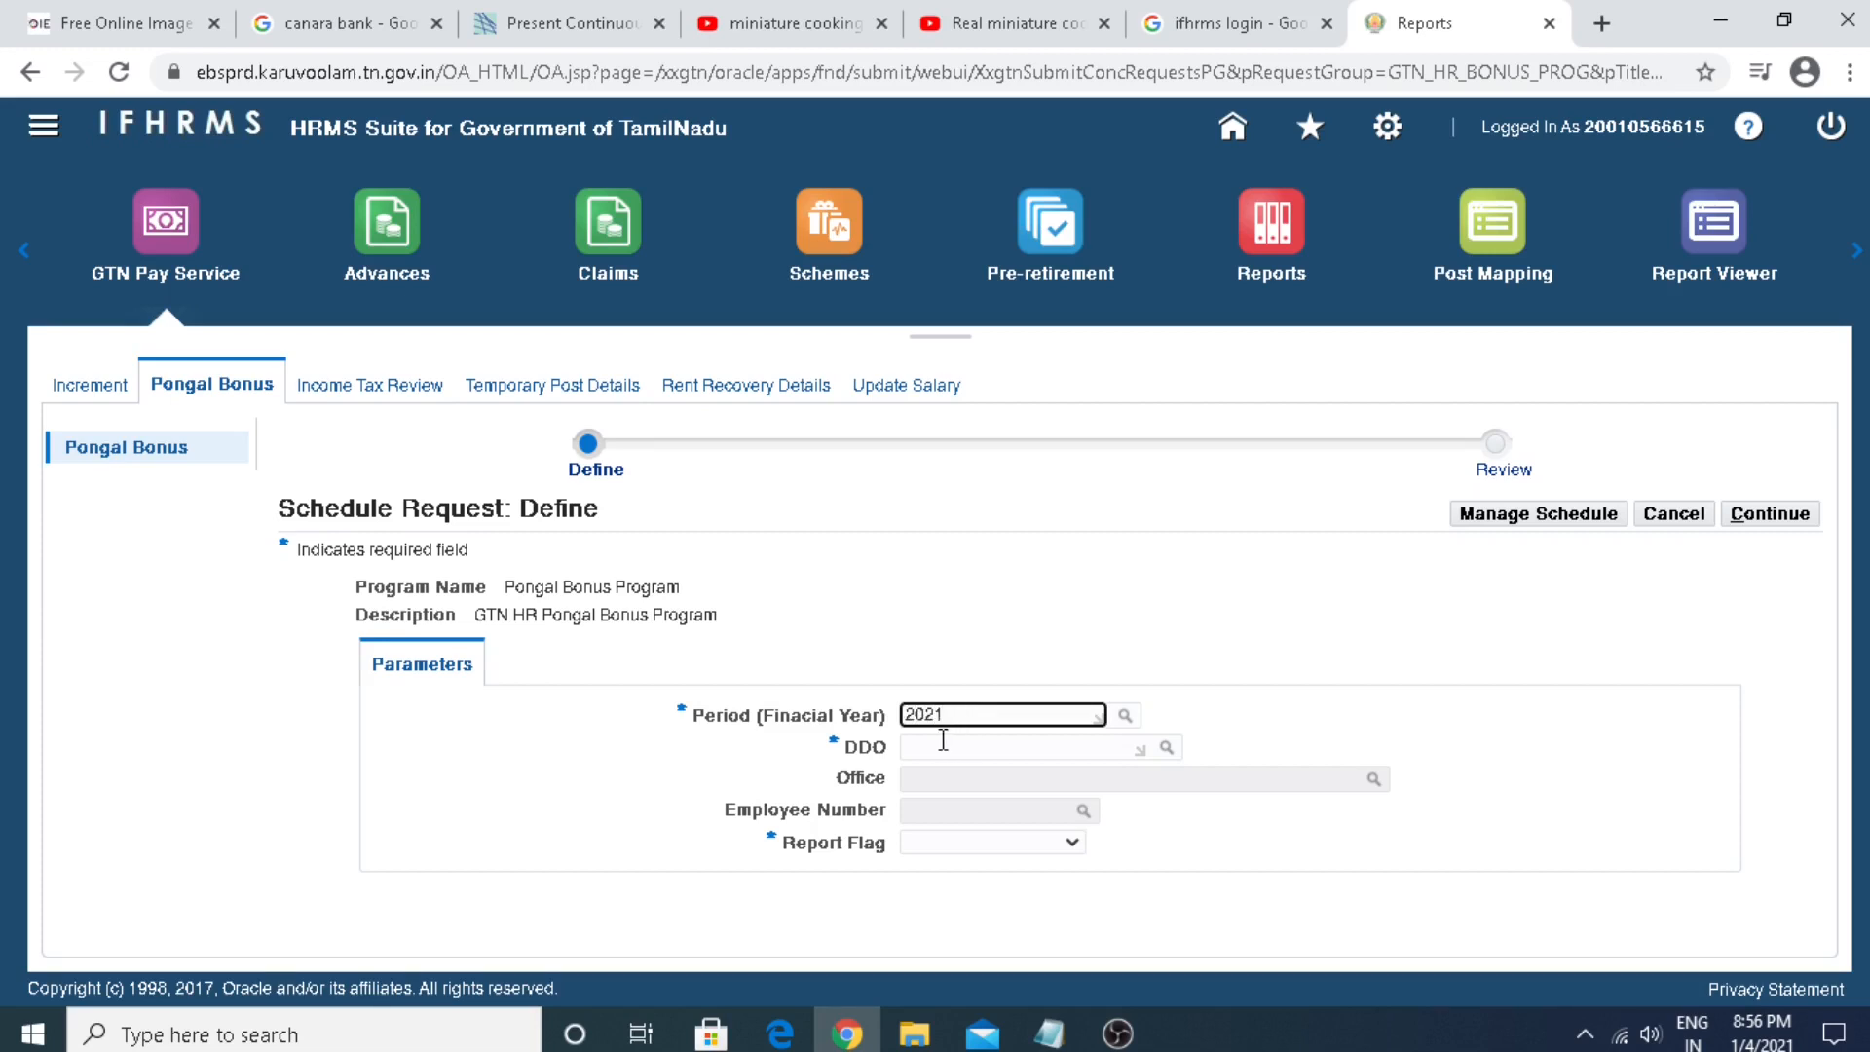
pyautogui.click(944, 742)
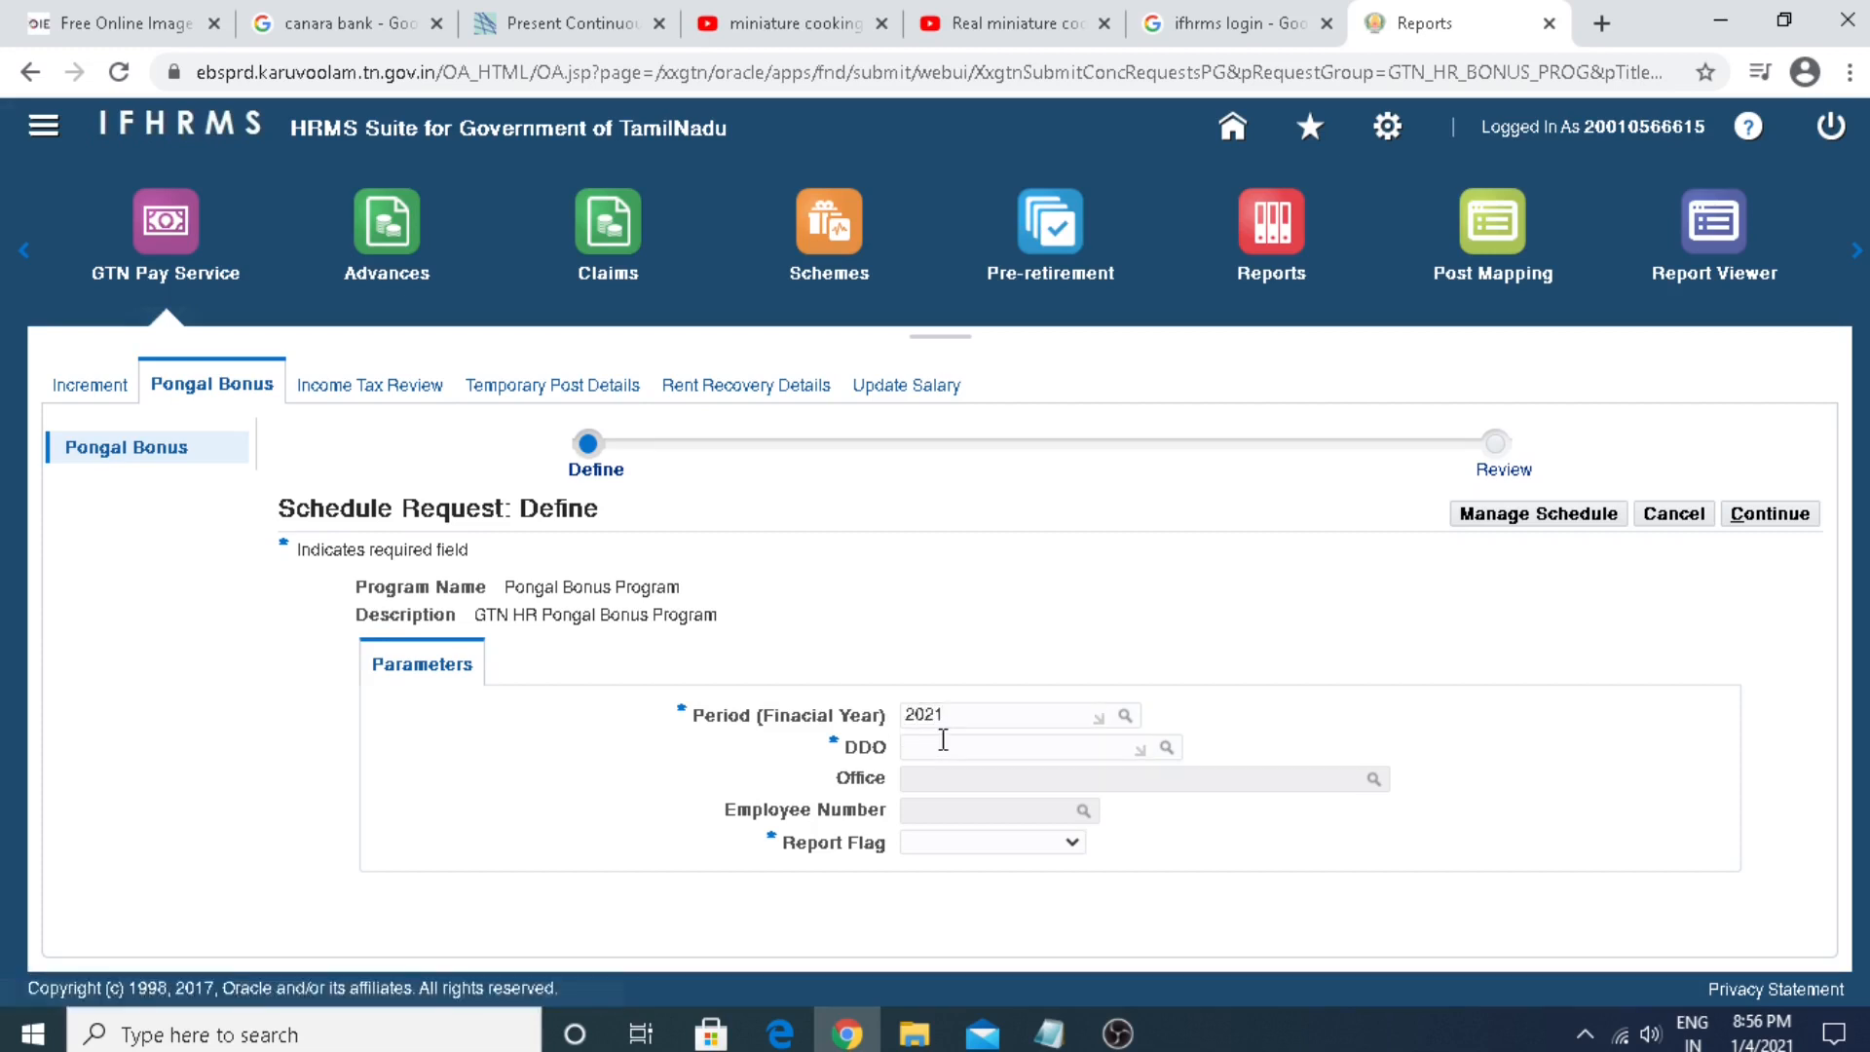
pyautogui.click(936, 747)
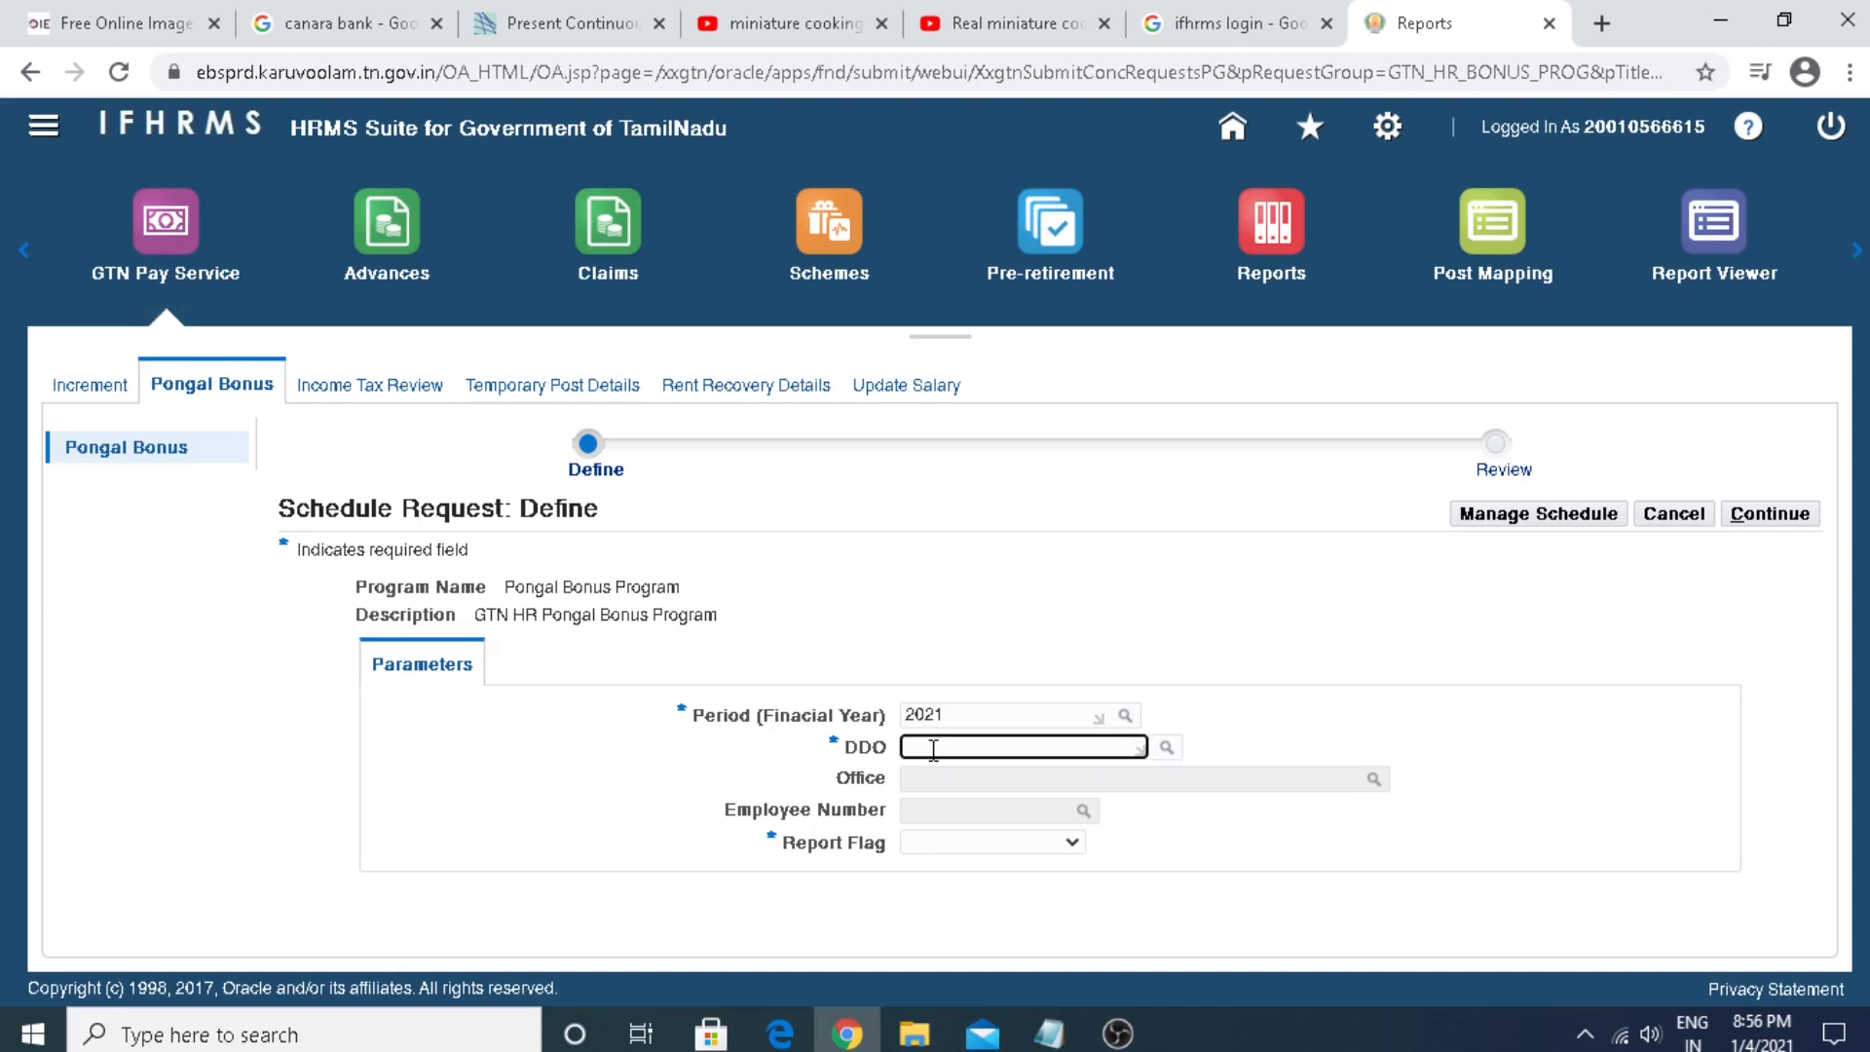
pyautogui.press('Tab')
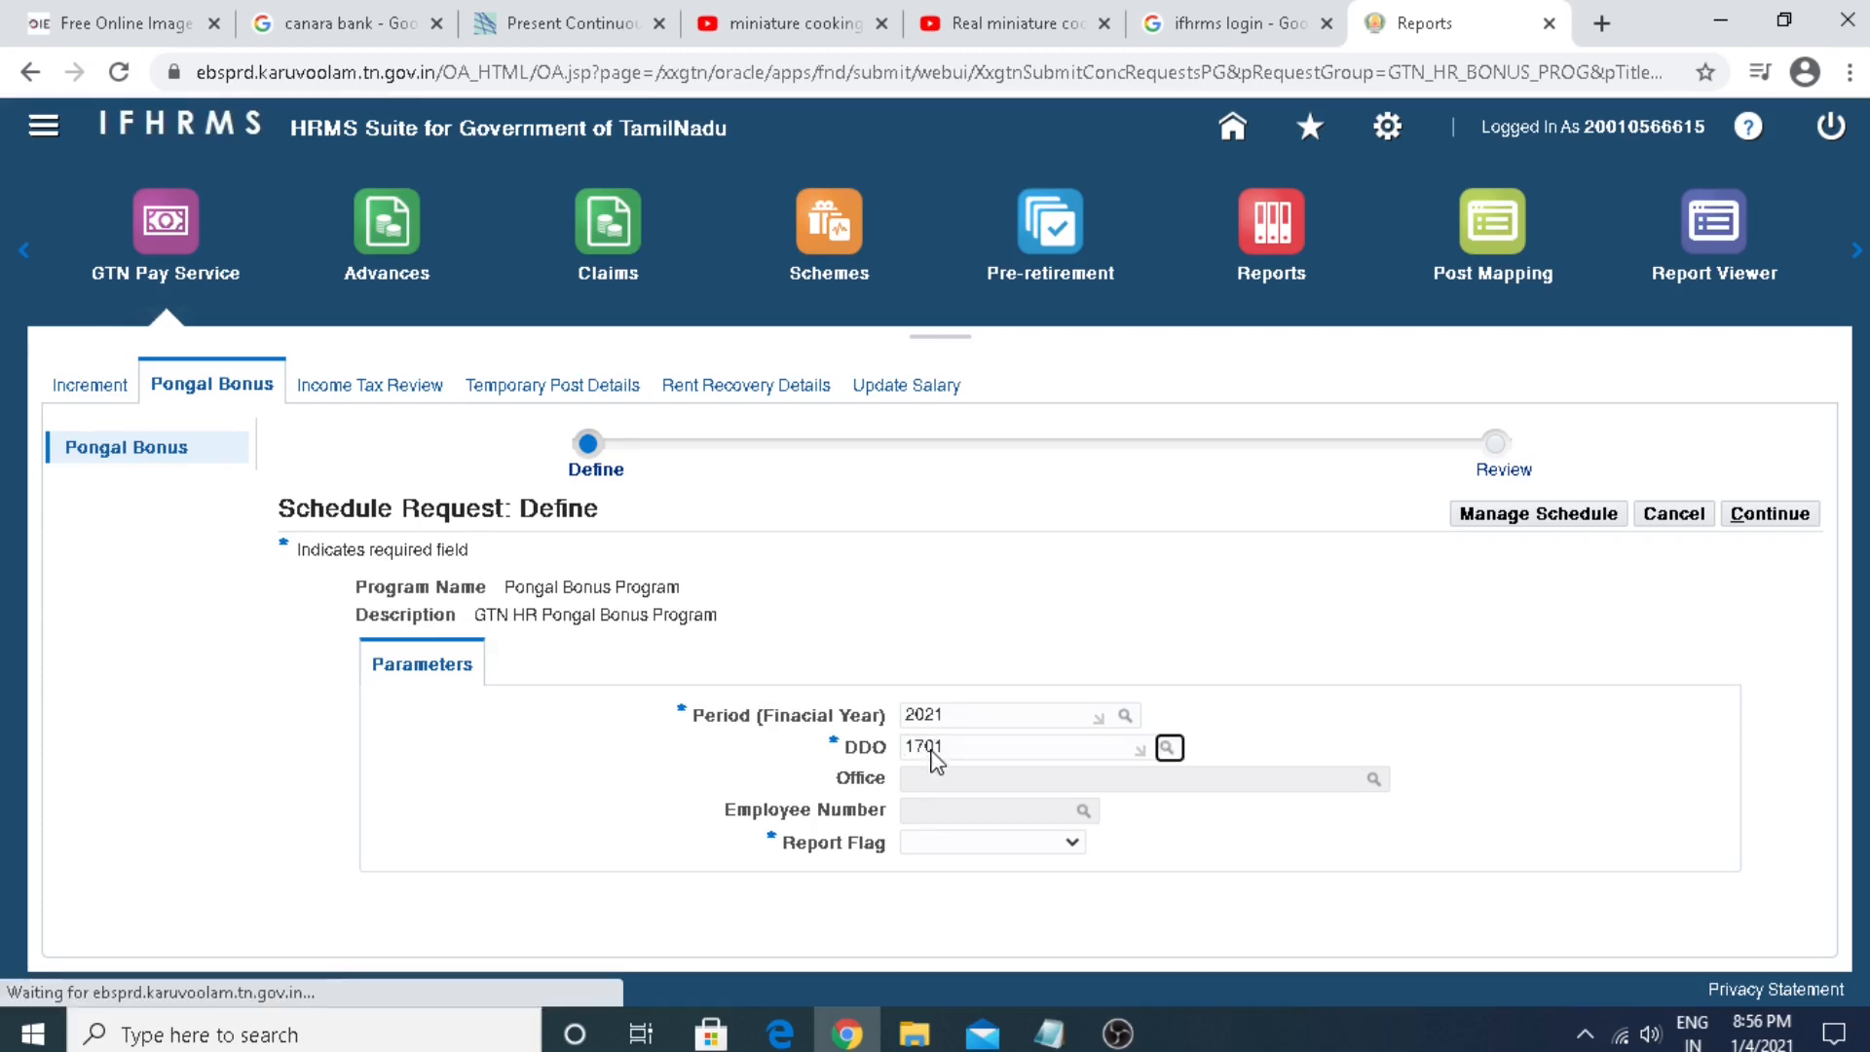
pyautogui.click(933, 779)
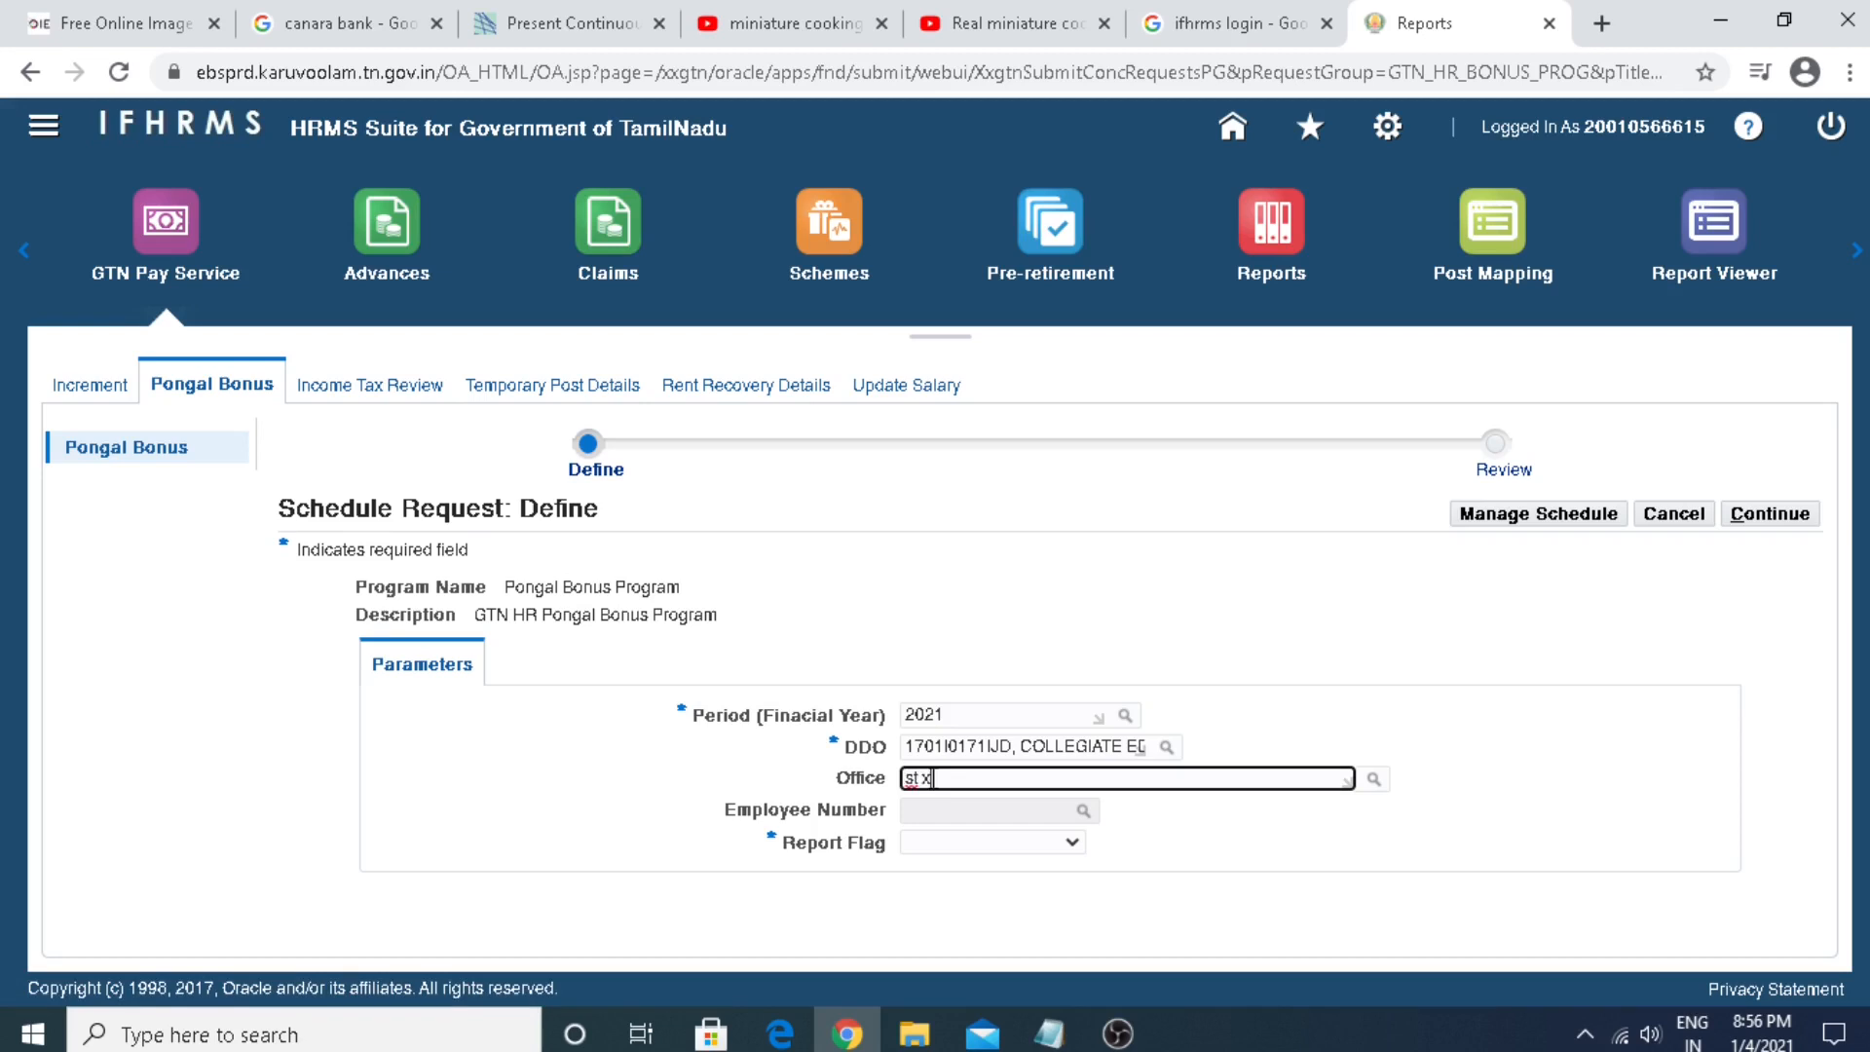
pyautogui.press('Tab')
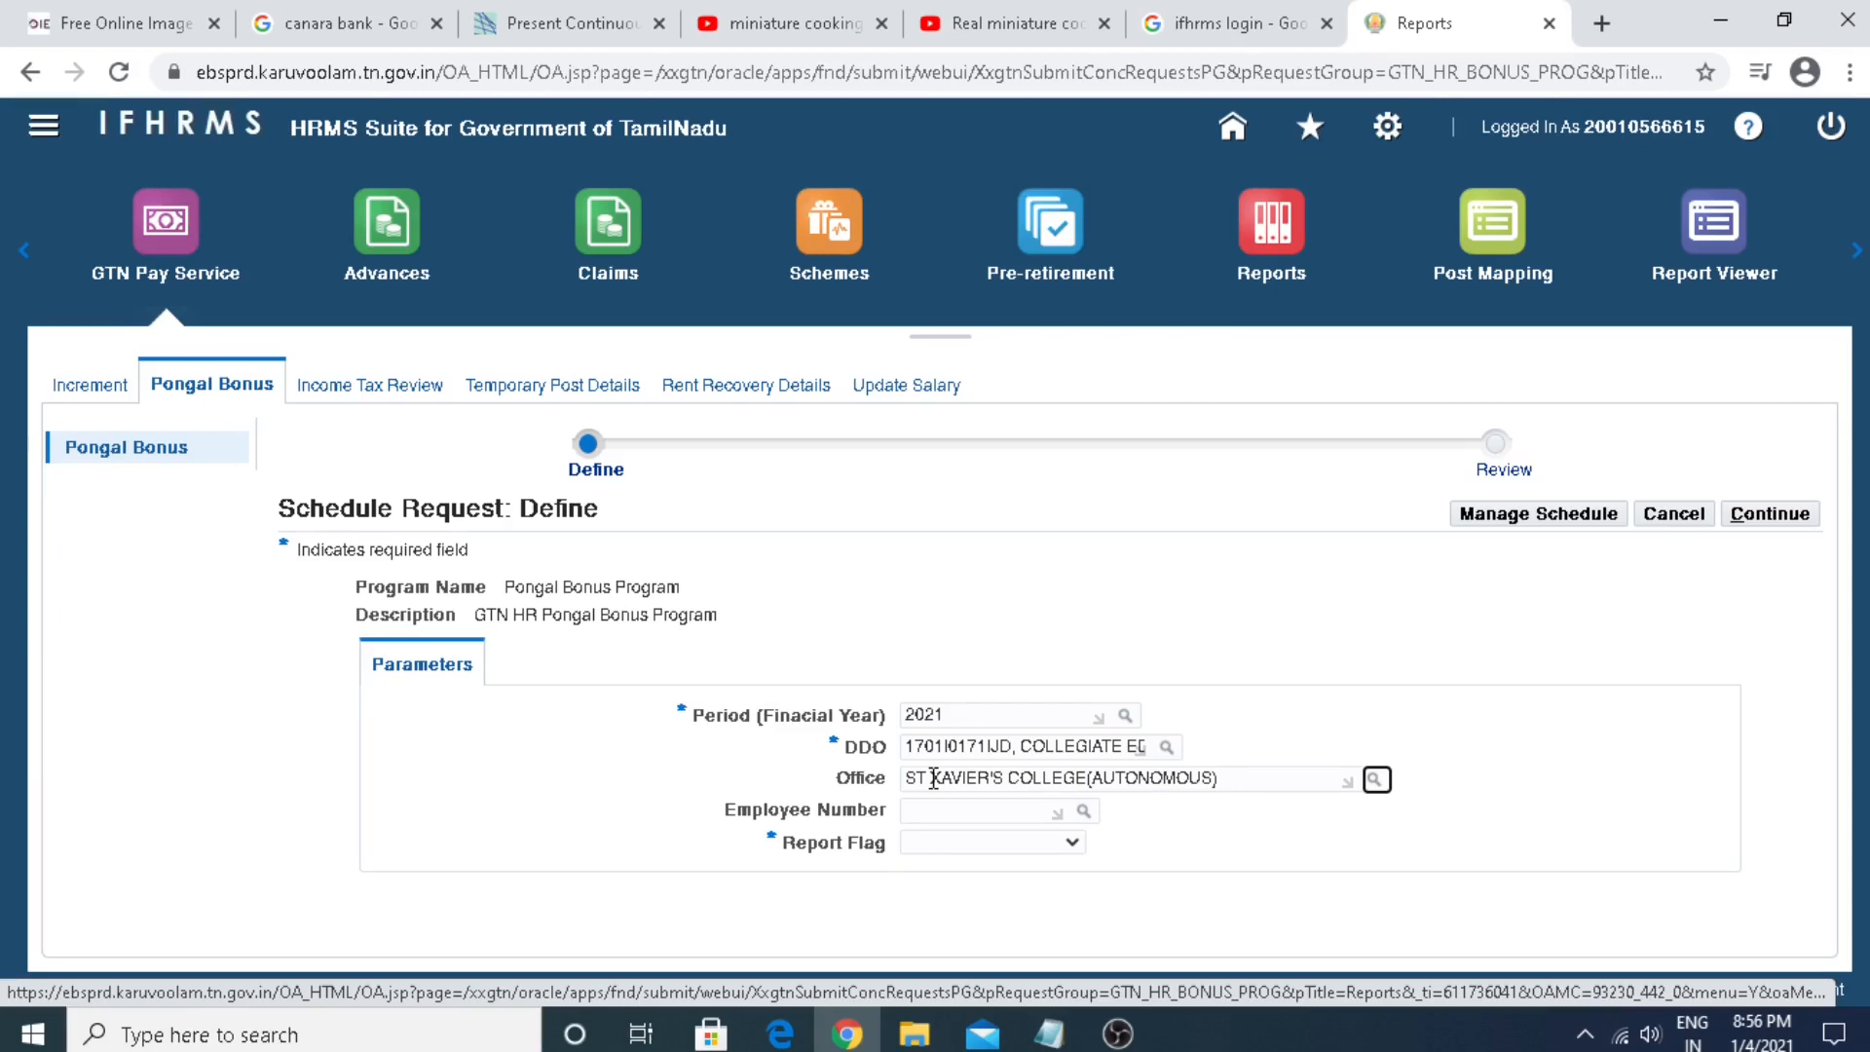
# Step: Set the report flag to Only Report and submit the Pongal Bonus Program request
pyautogui.click(1072, 842)
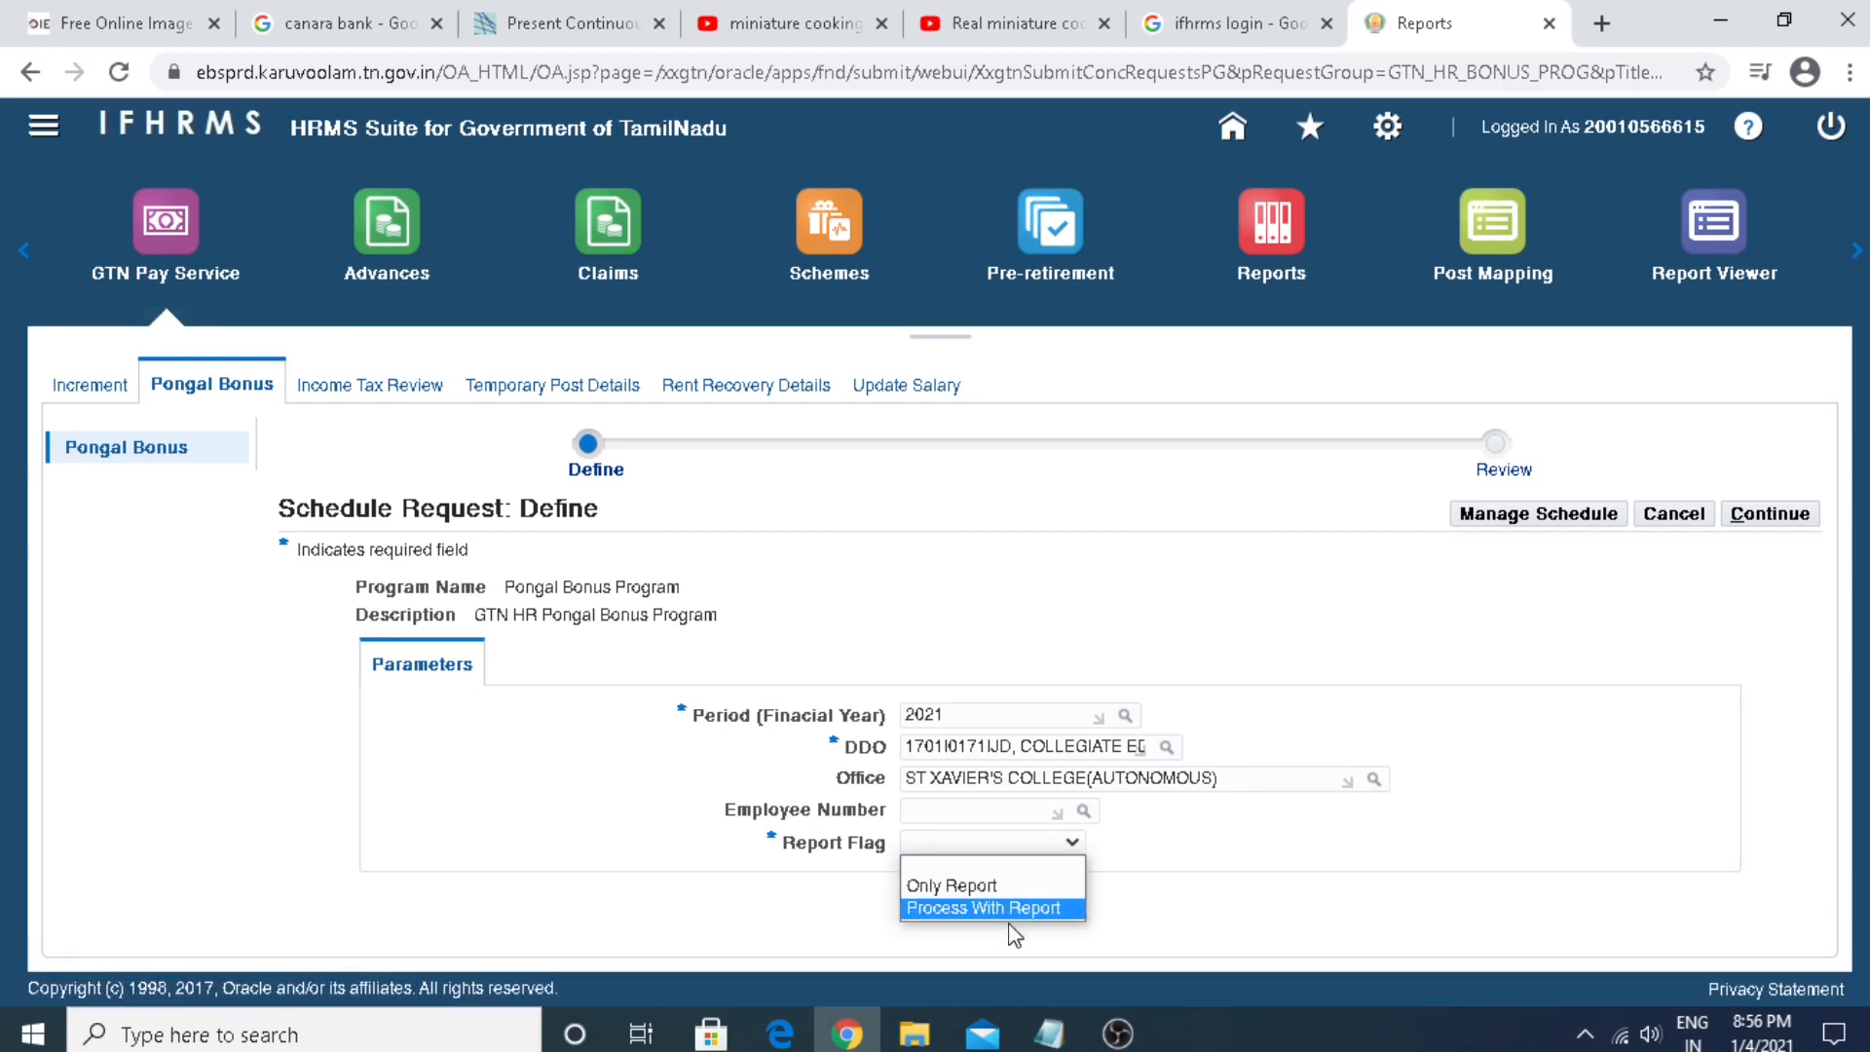
pyautogui.click(995, 887)
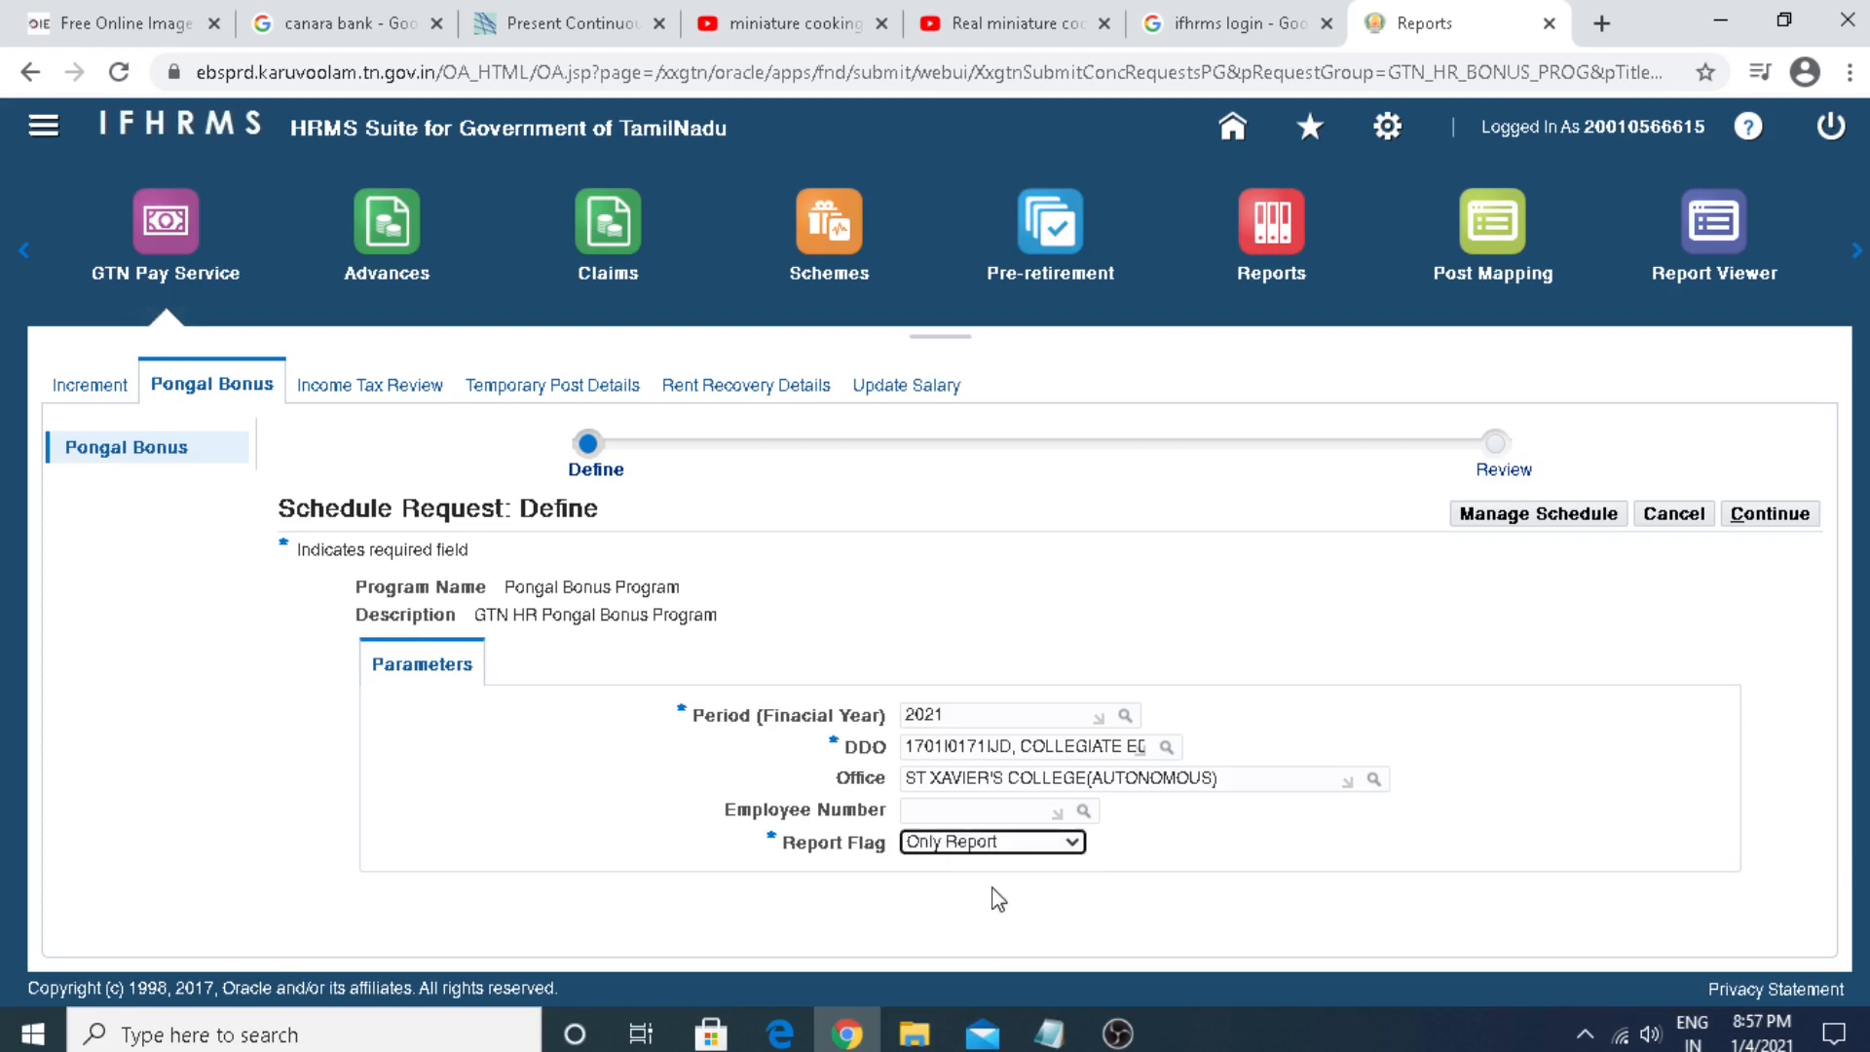
pyautogui.click(1778, 516)
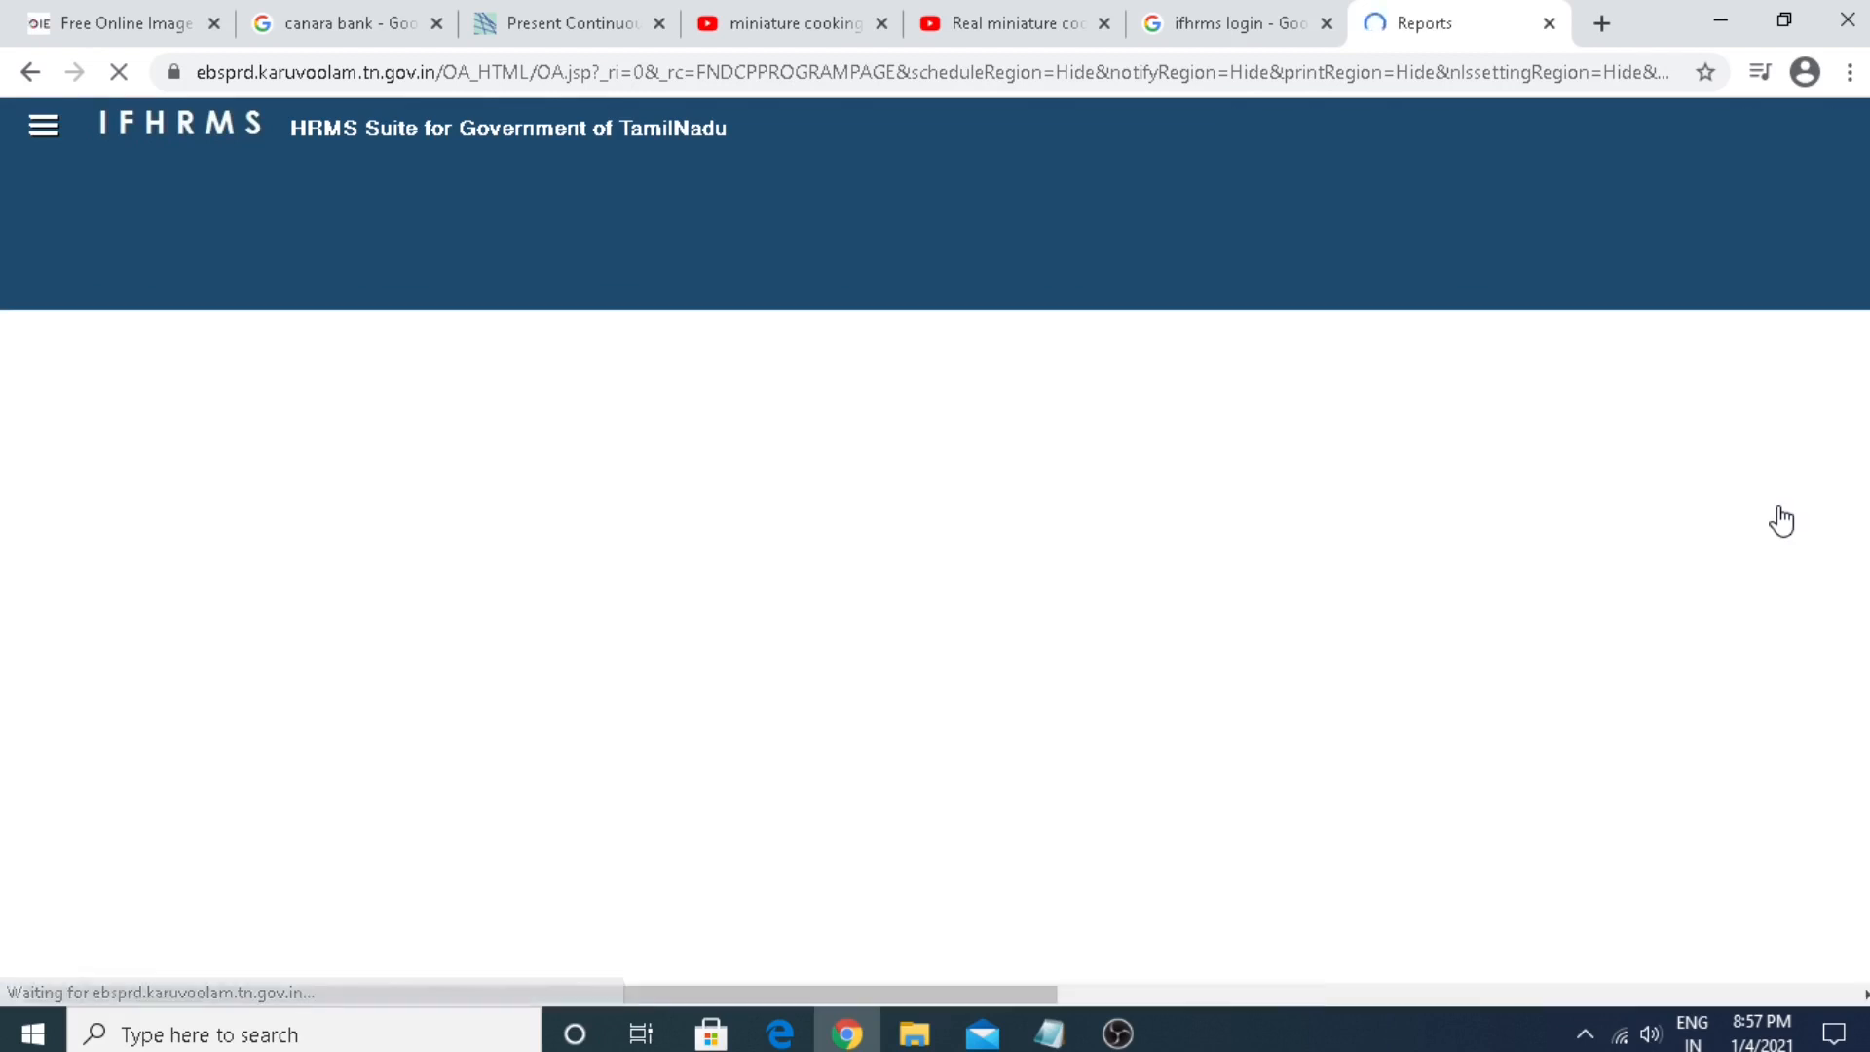
pyautogui.scroll(-2, 911, 799)
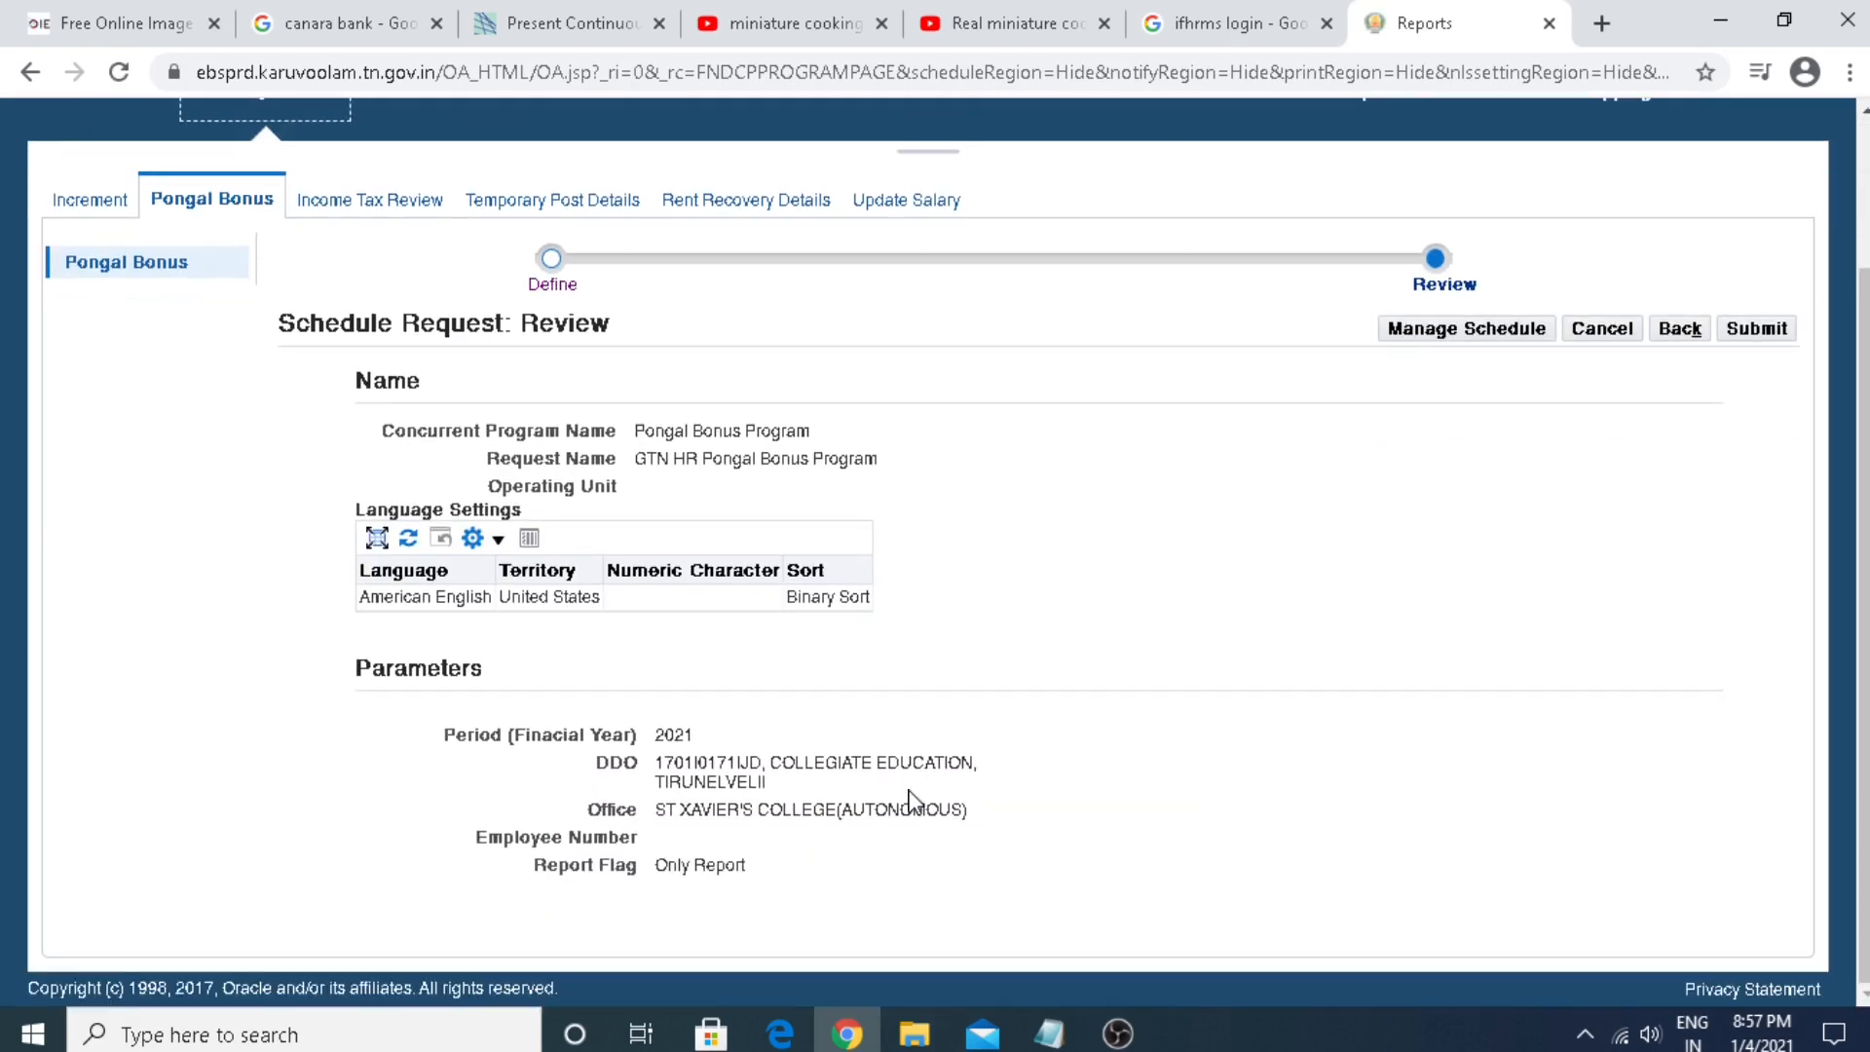
pyautogui.click(1761, 329)
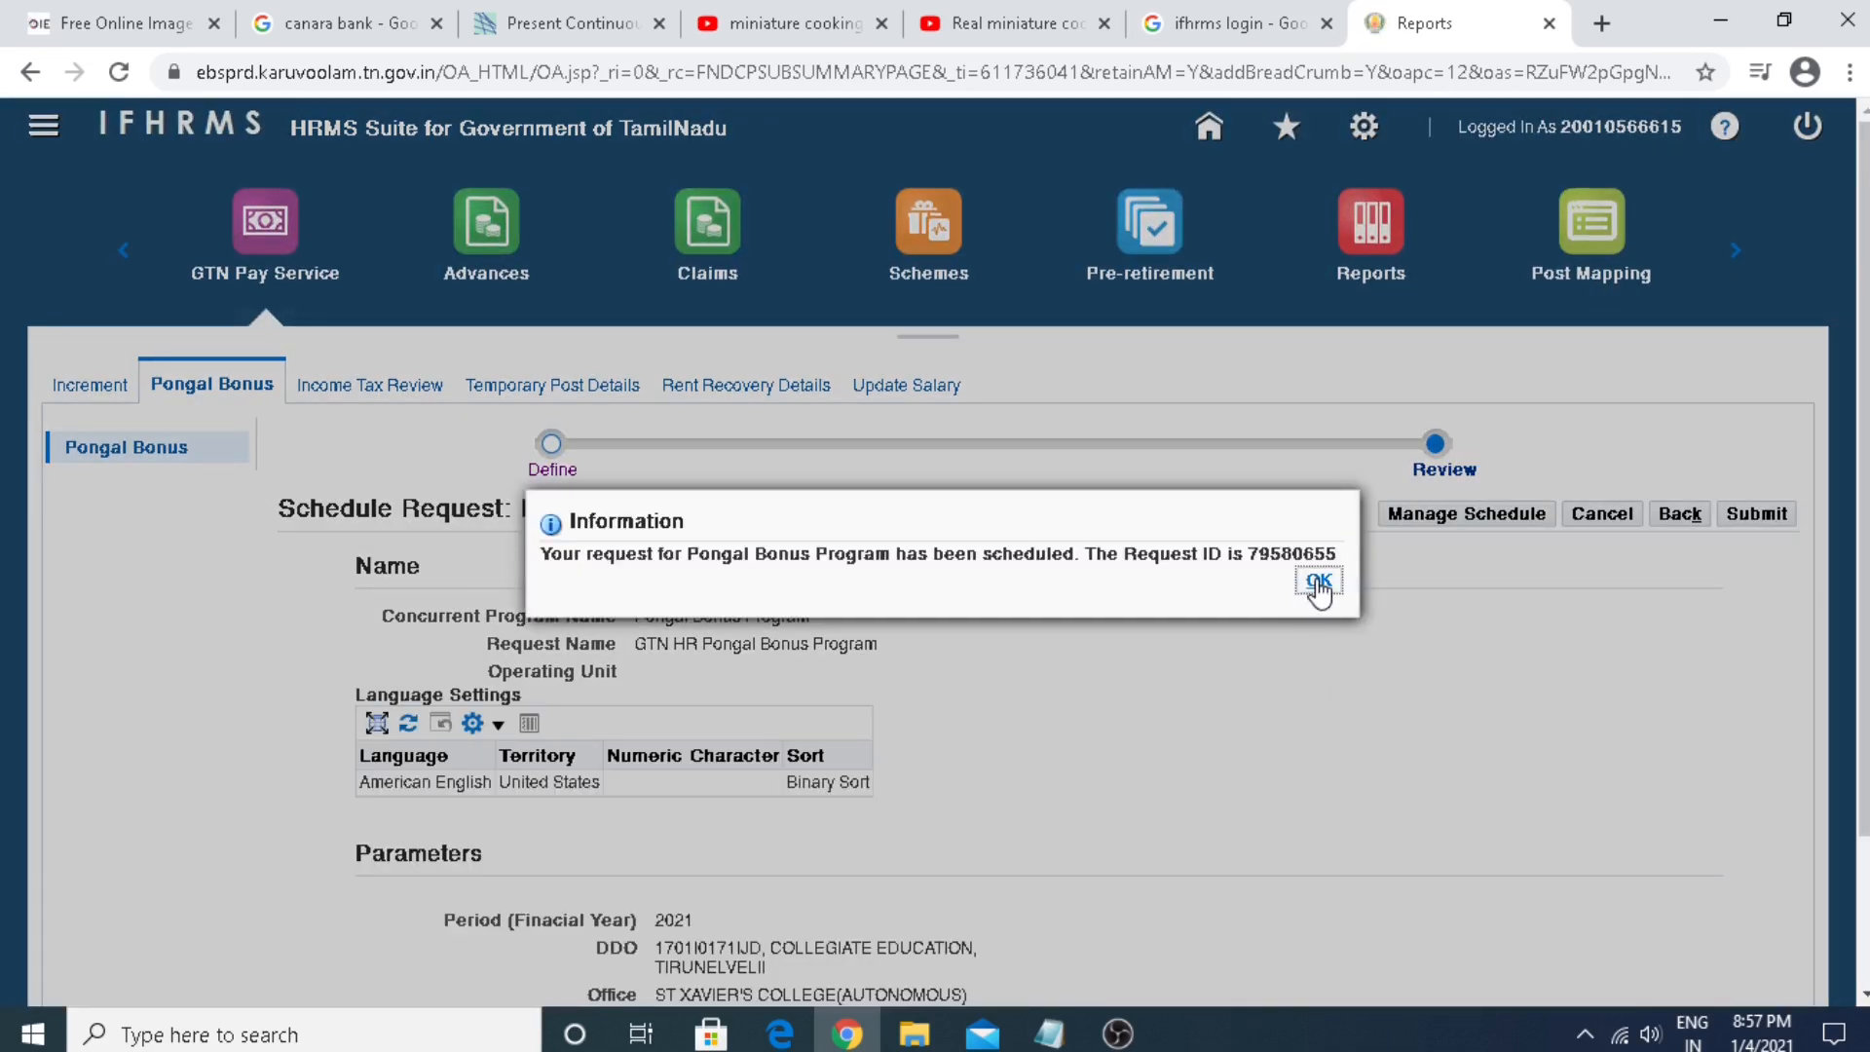
pyautogui.click(1318, 583)
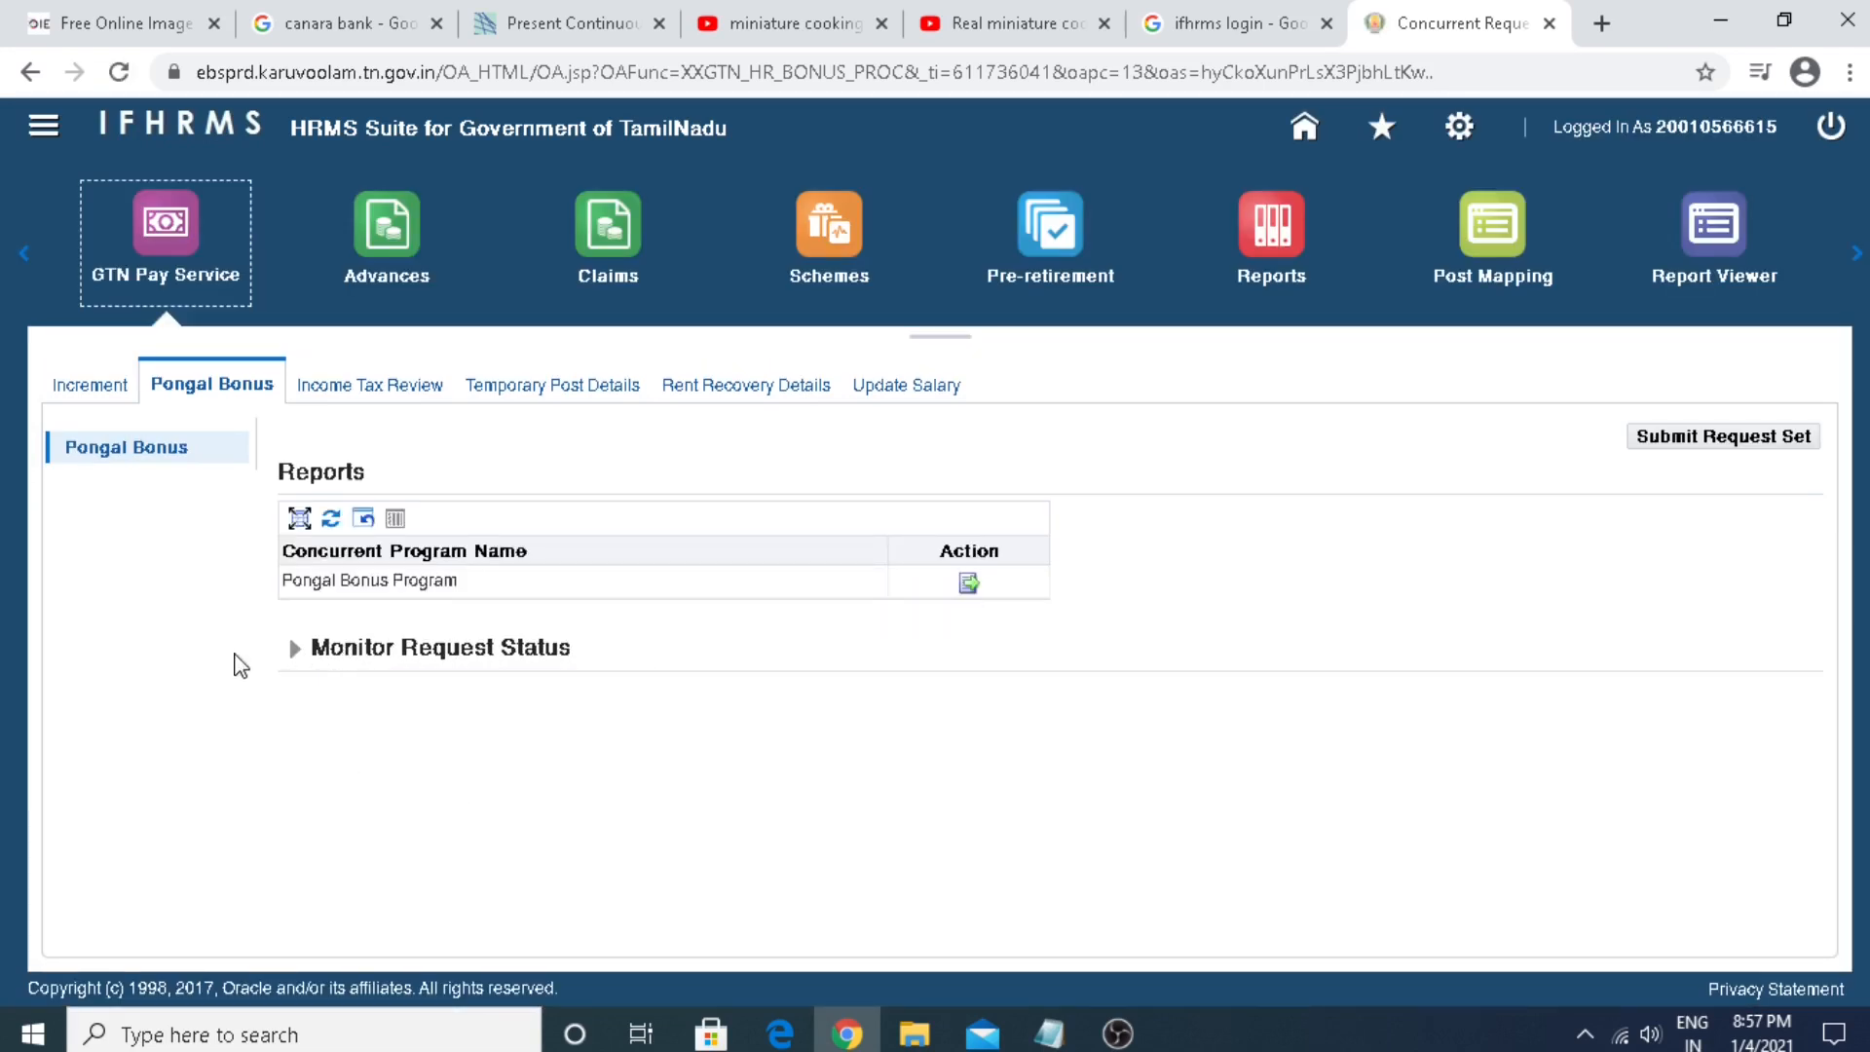
# Step: Open the output of the newest Pongal Bonus Program request and review each employee's eligible bonus amount down to the end of the list
pyautogui.click(291, 650)
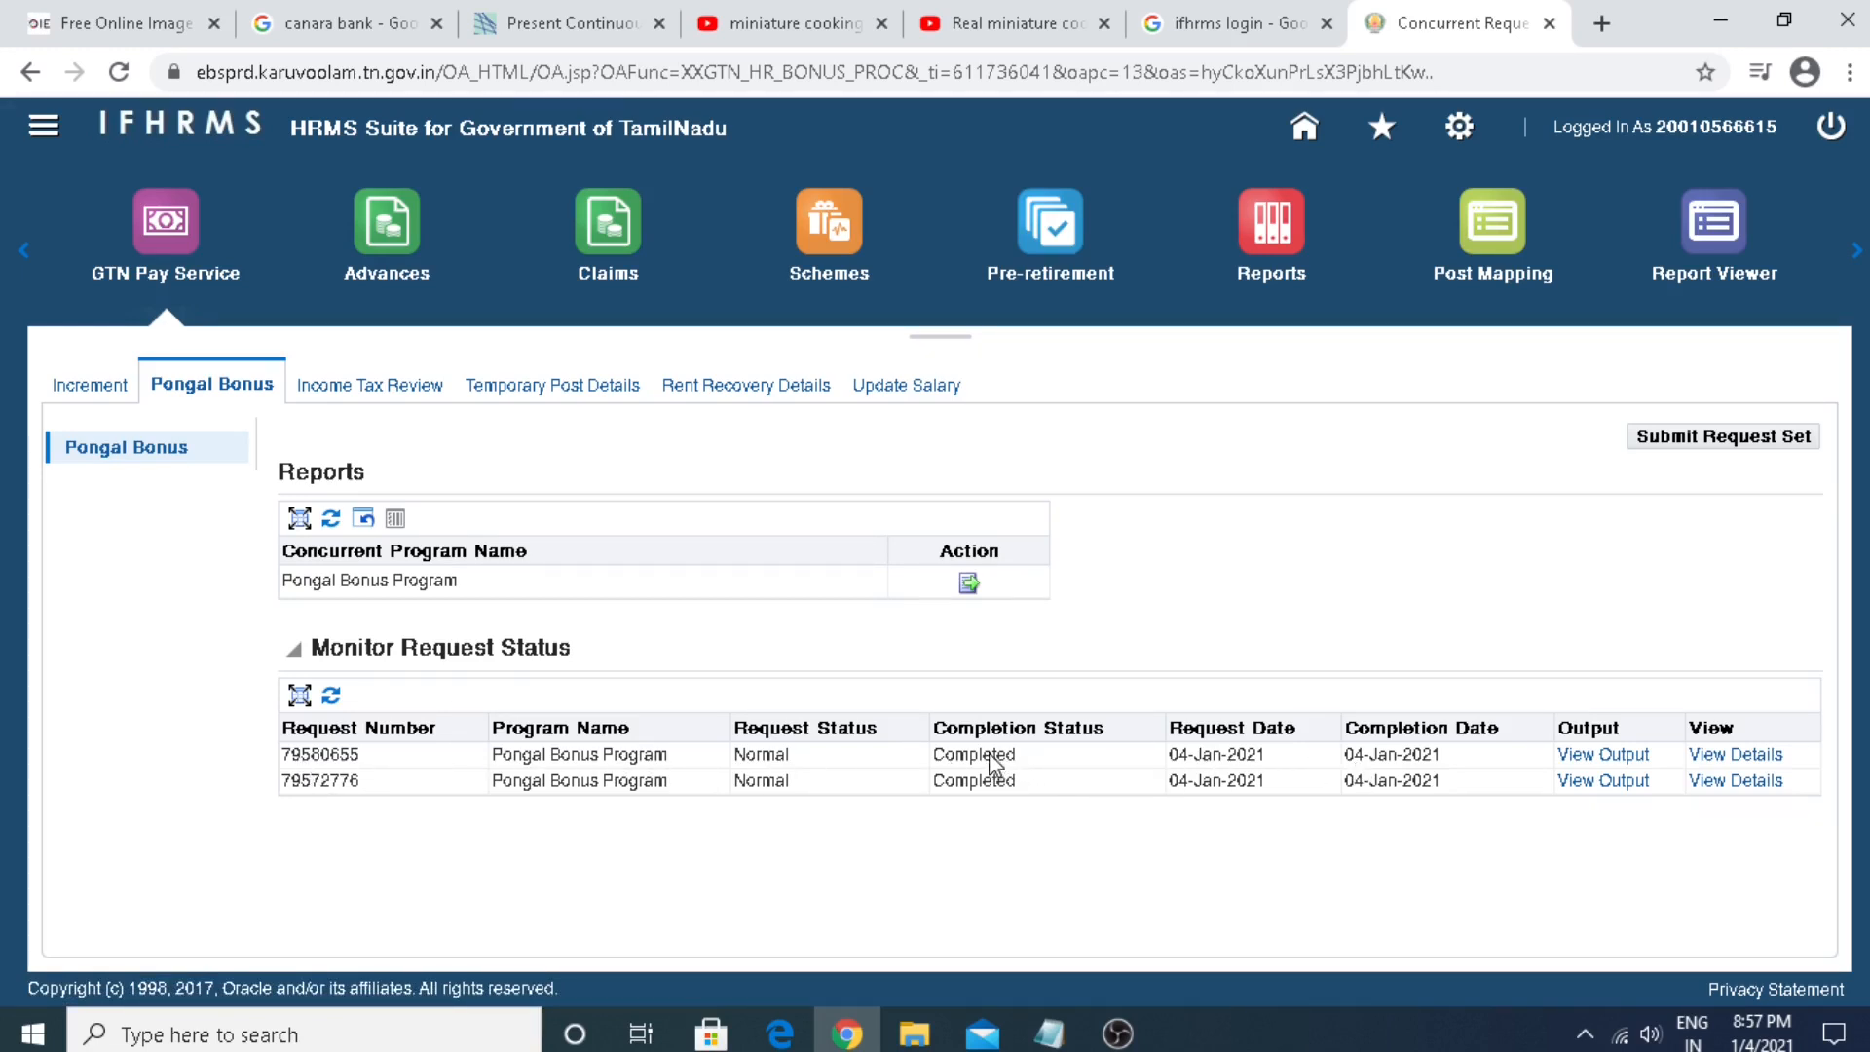
pyautogui.click(1632, 757)
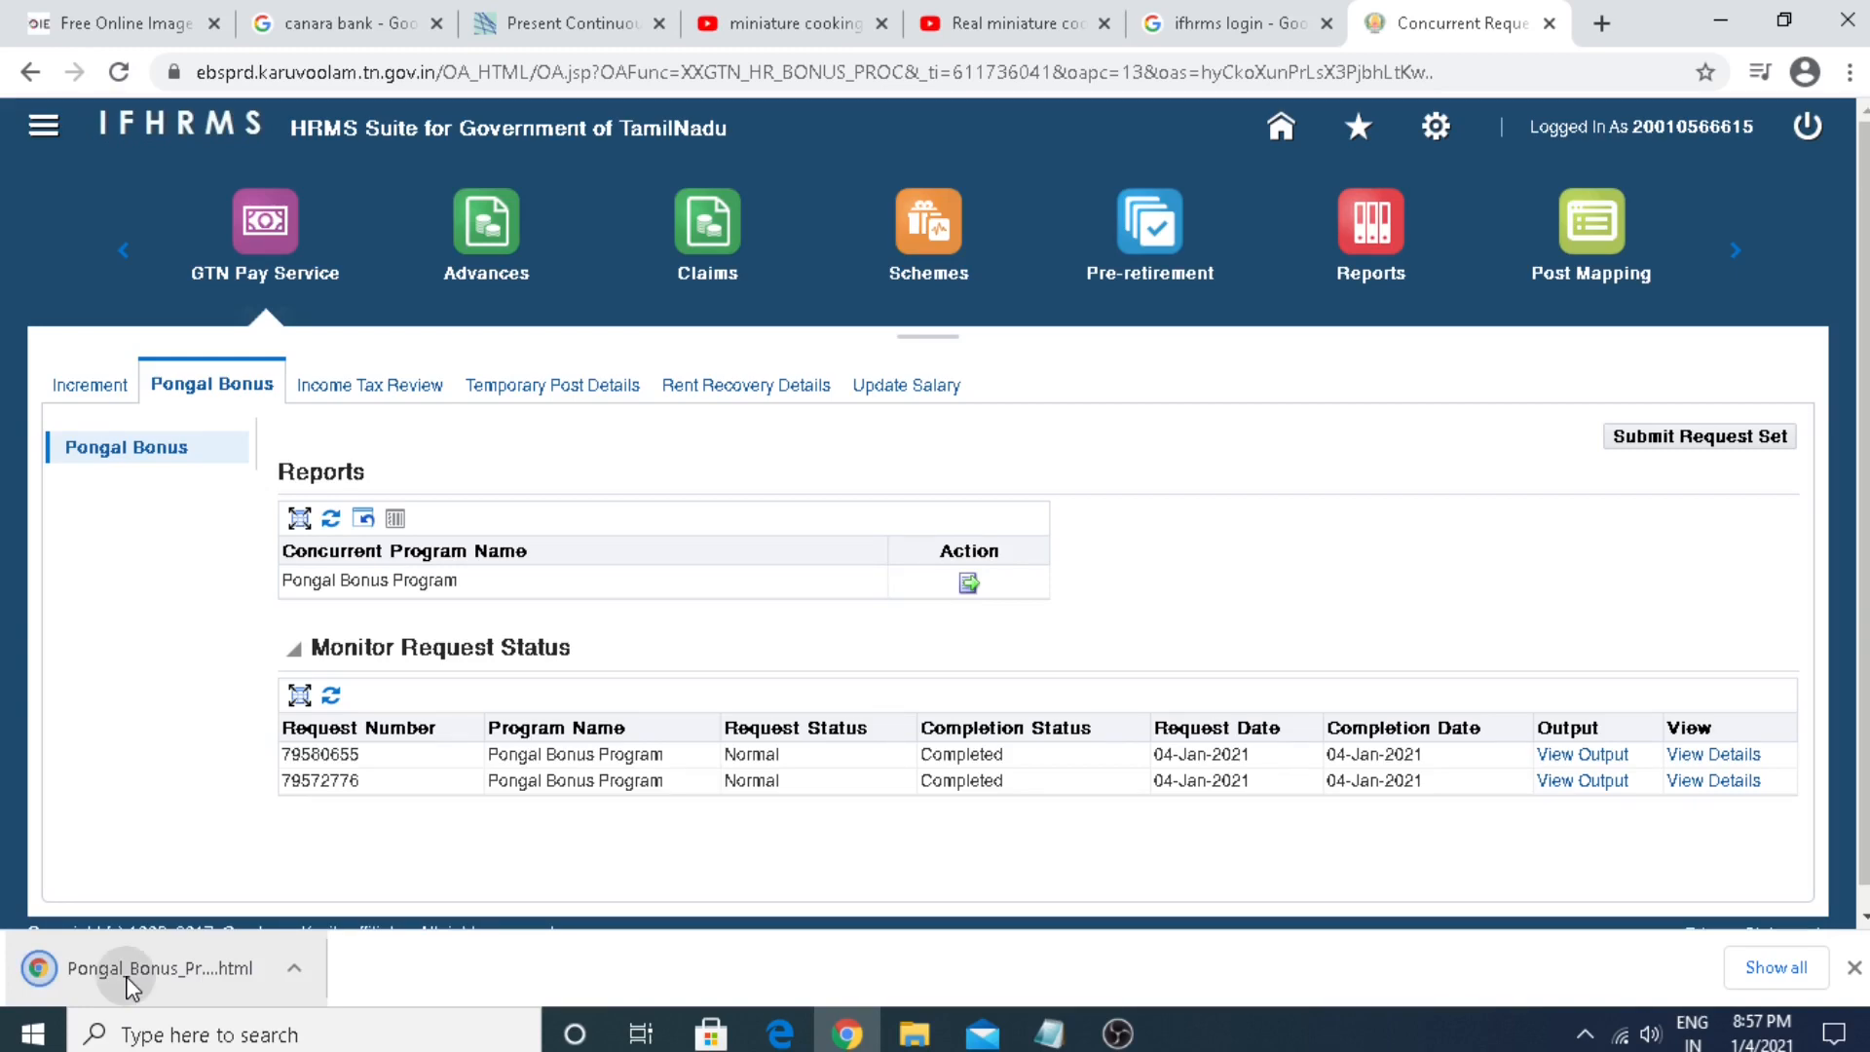
pyautogui.click(131, 986)
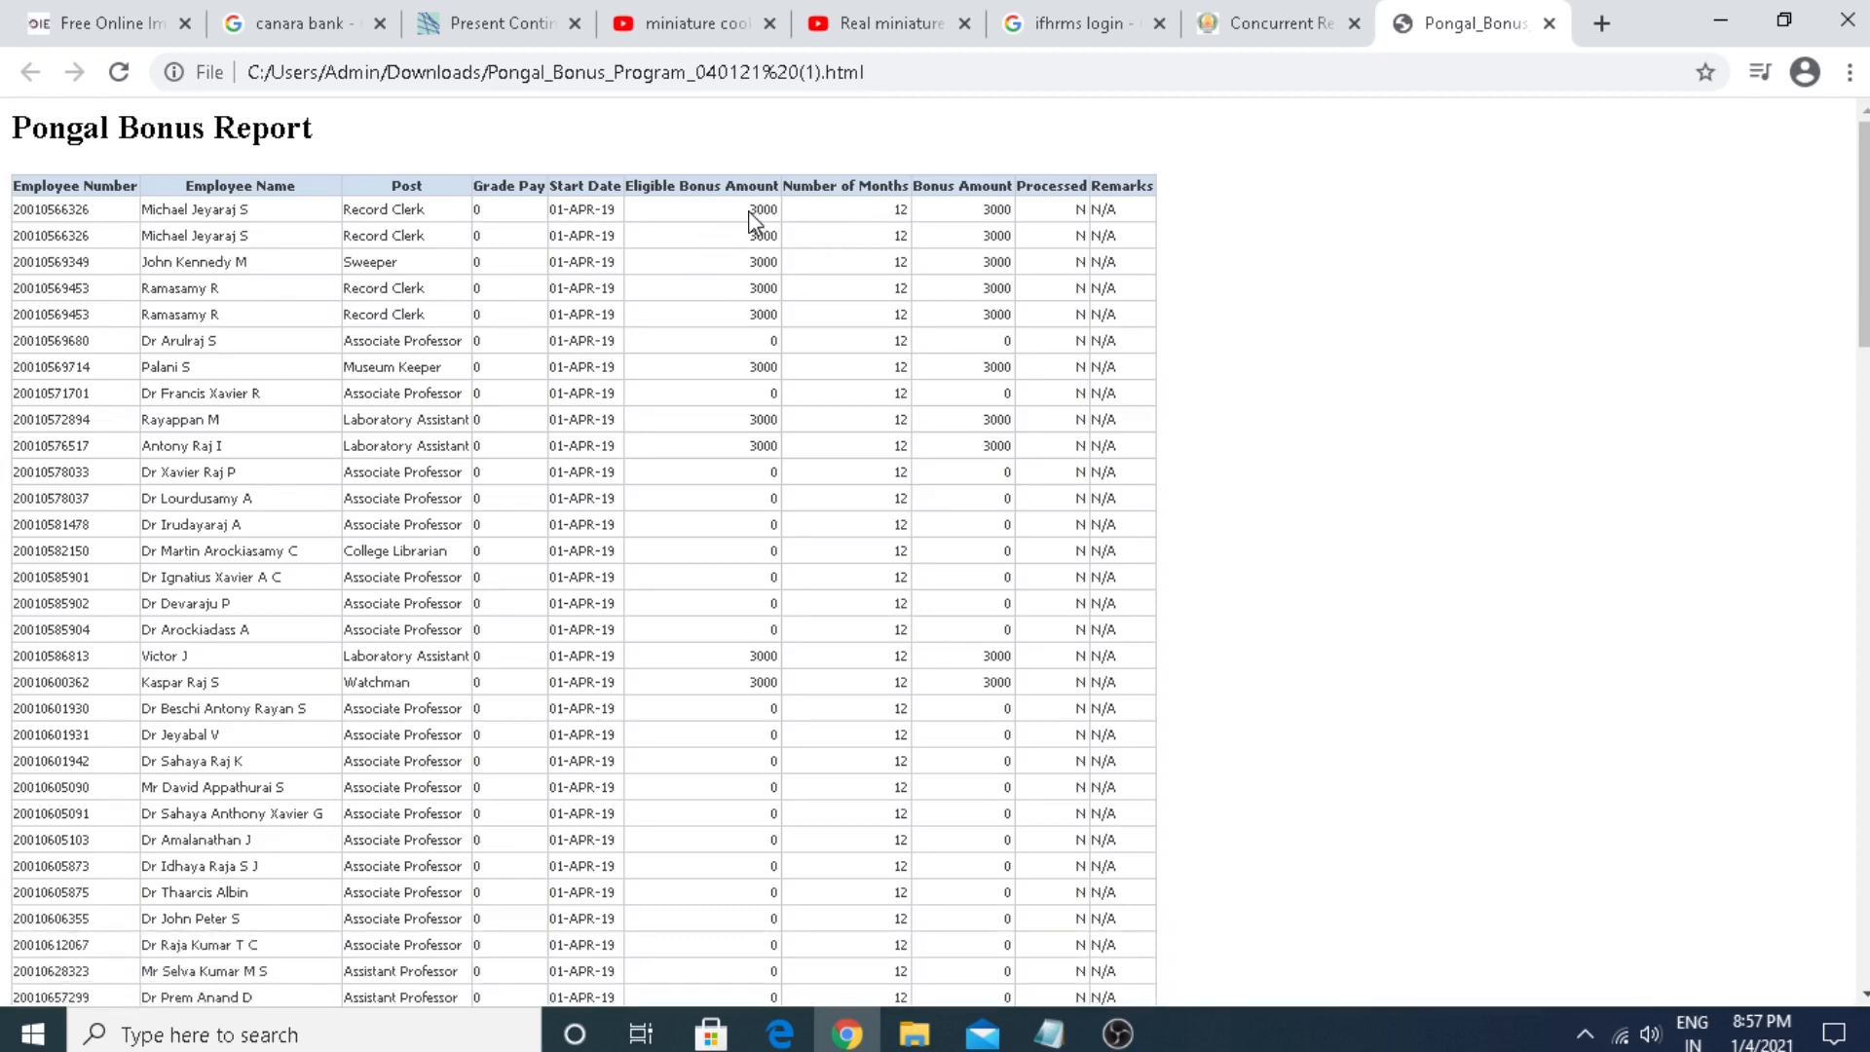
pyautogui.moveTo(735, 211); pyautogui.dragTo(807, 210)
pyautogui.click(865, 261)
pyautogui.scroll(-15, 292, 543)
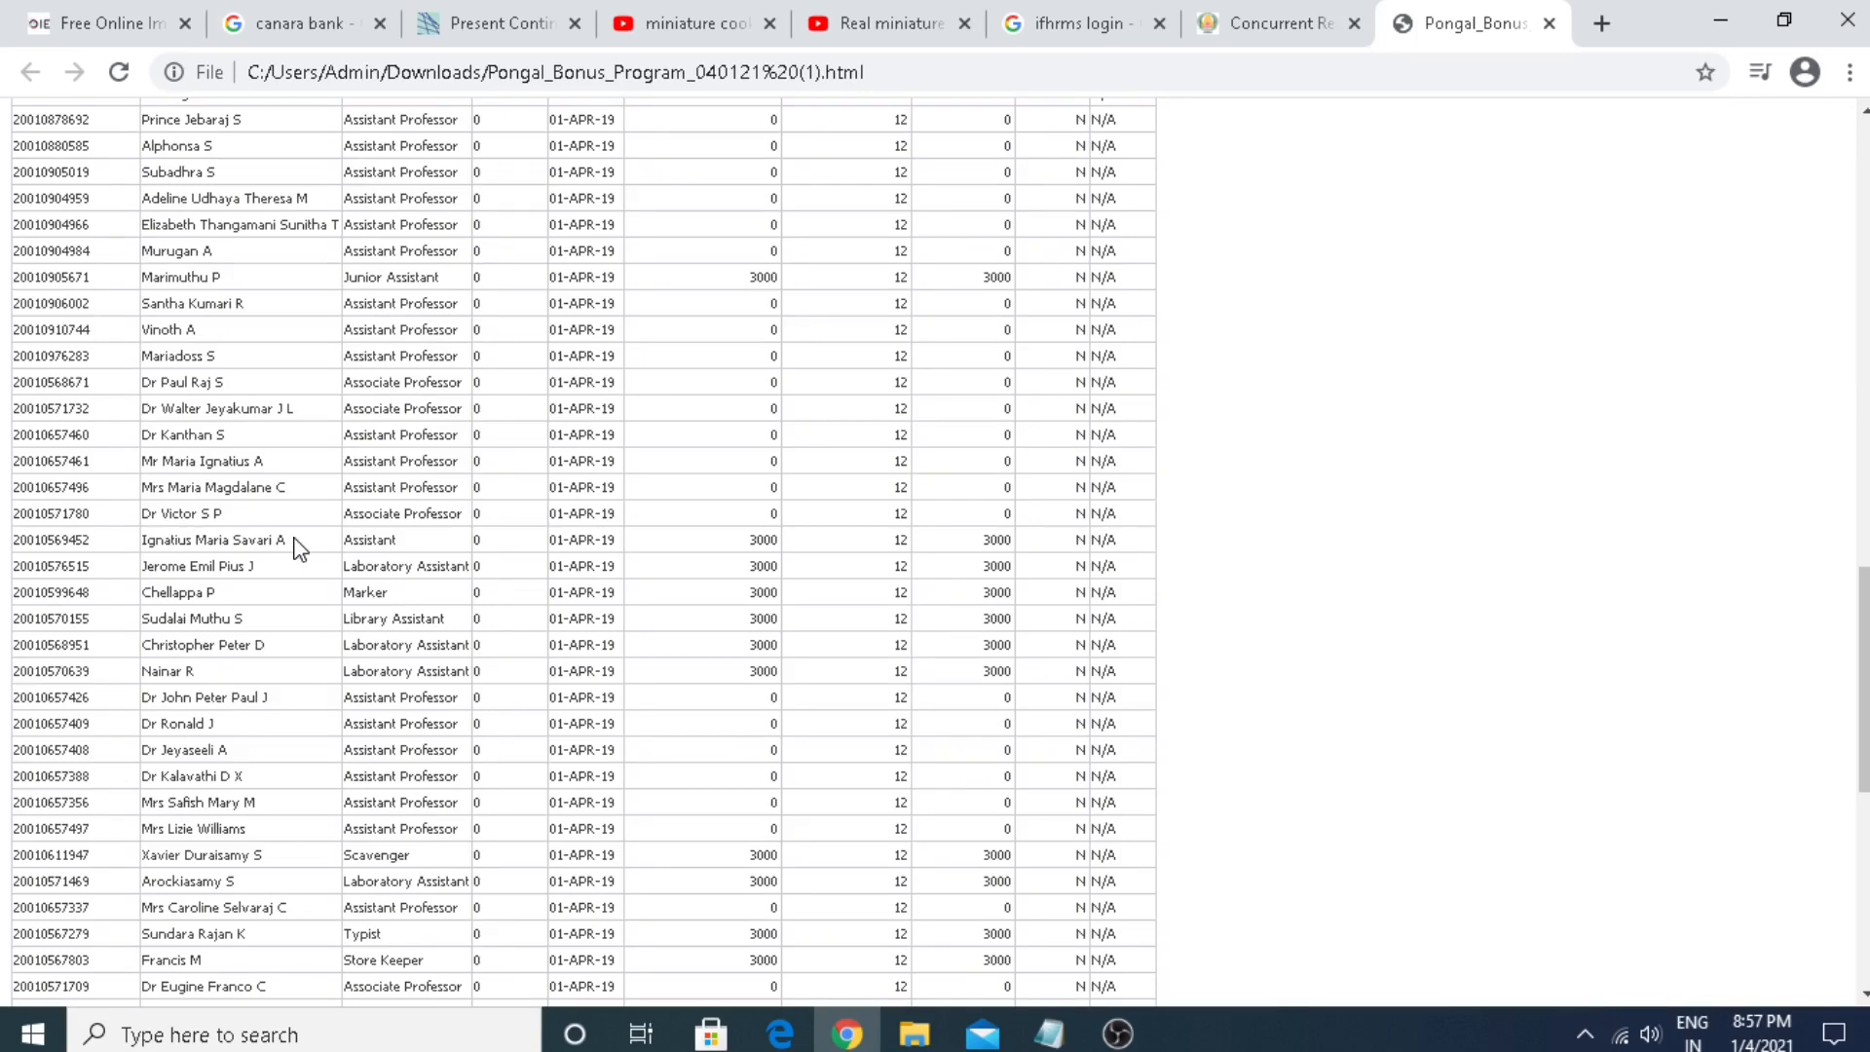
pyautogui.scroll(-8, 297, 548)
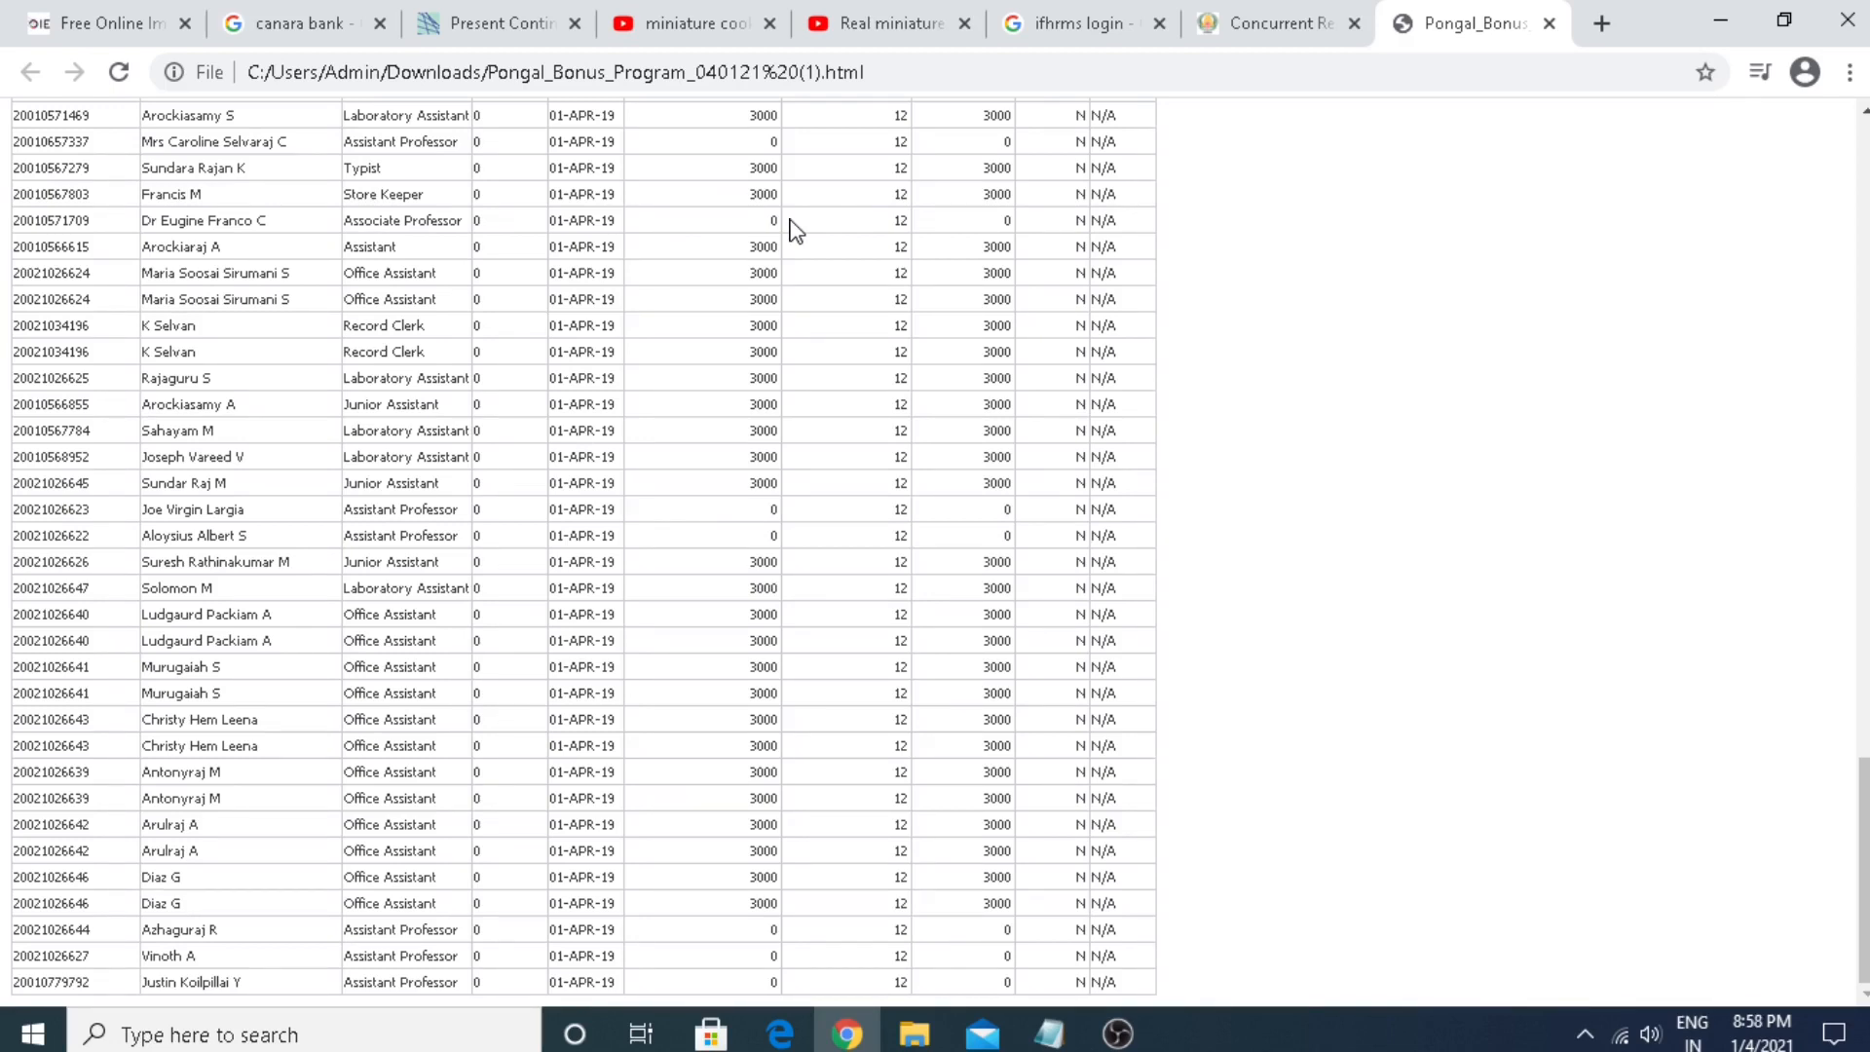
# Step: Open another Pongal Bonus Program request and examine the available Report Flag options without choosing one
pyautogui.click(1281, 29)
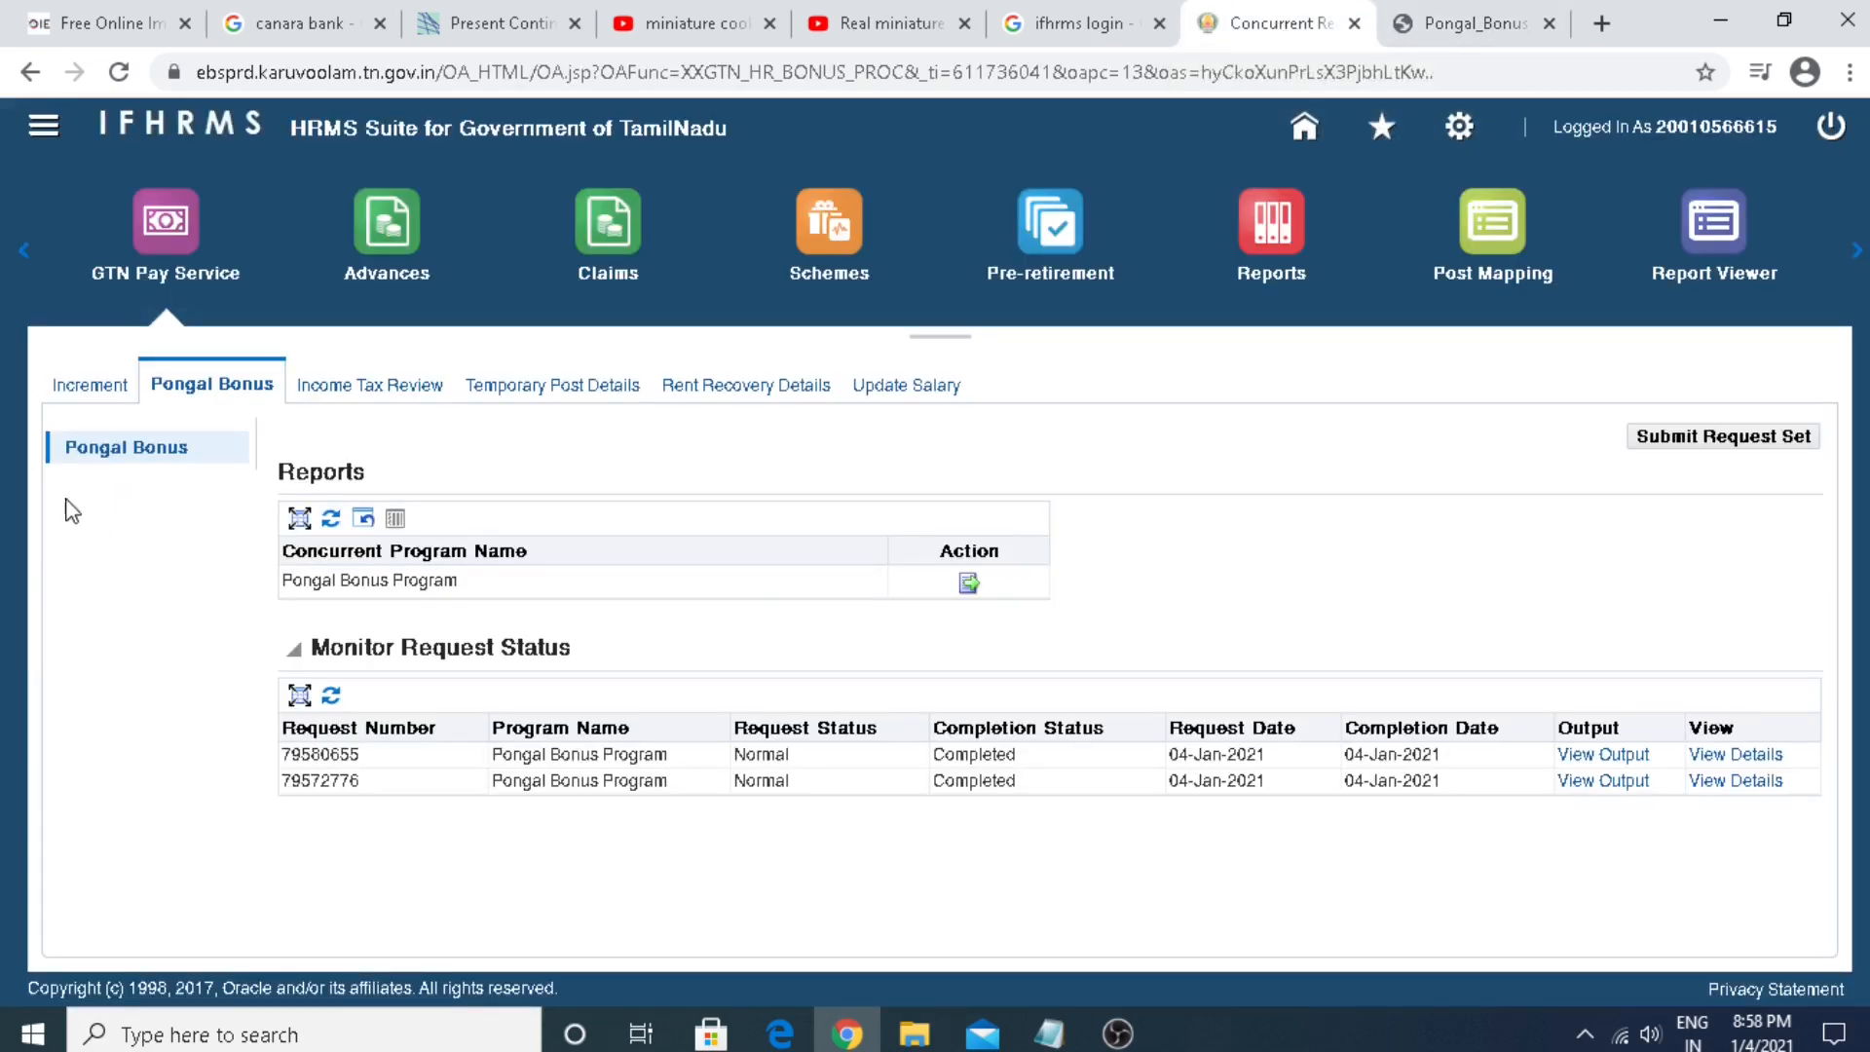
pyautogui.click(970, 586)
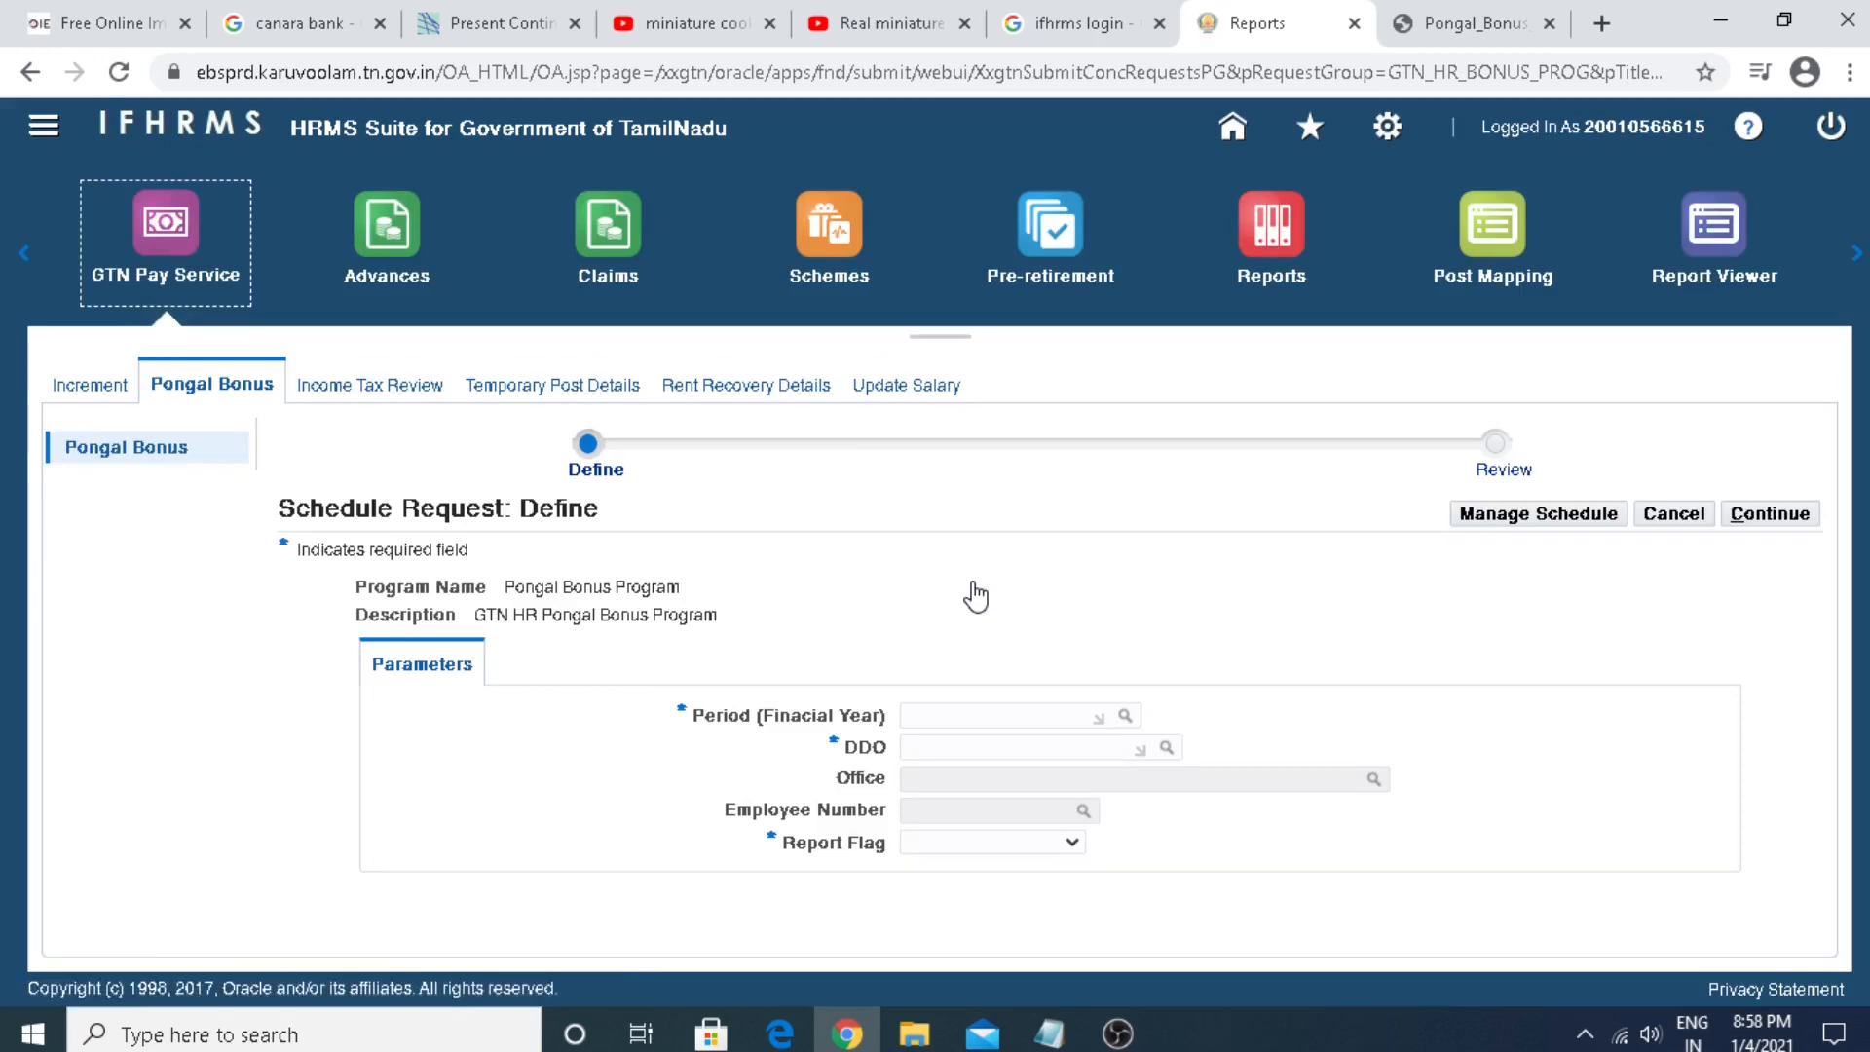
pyautogui.click(923, 714)
pyautogui.click(917, 747)
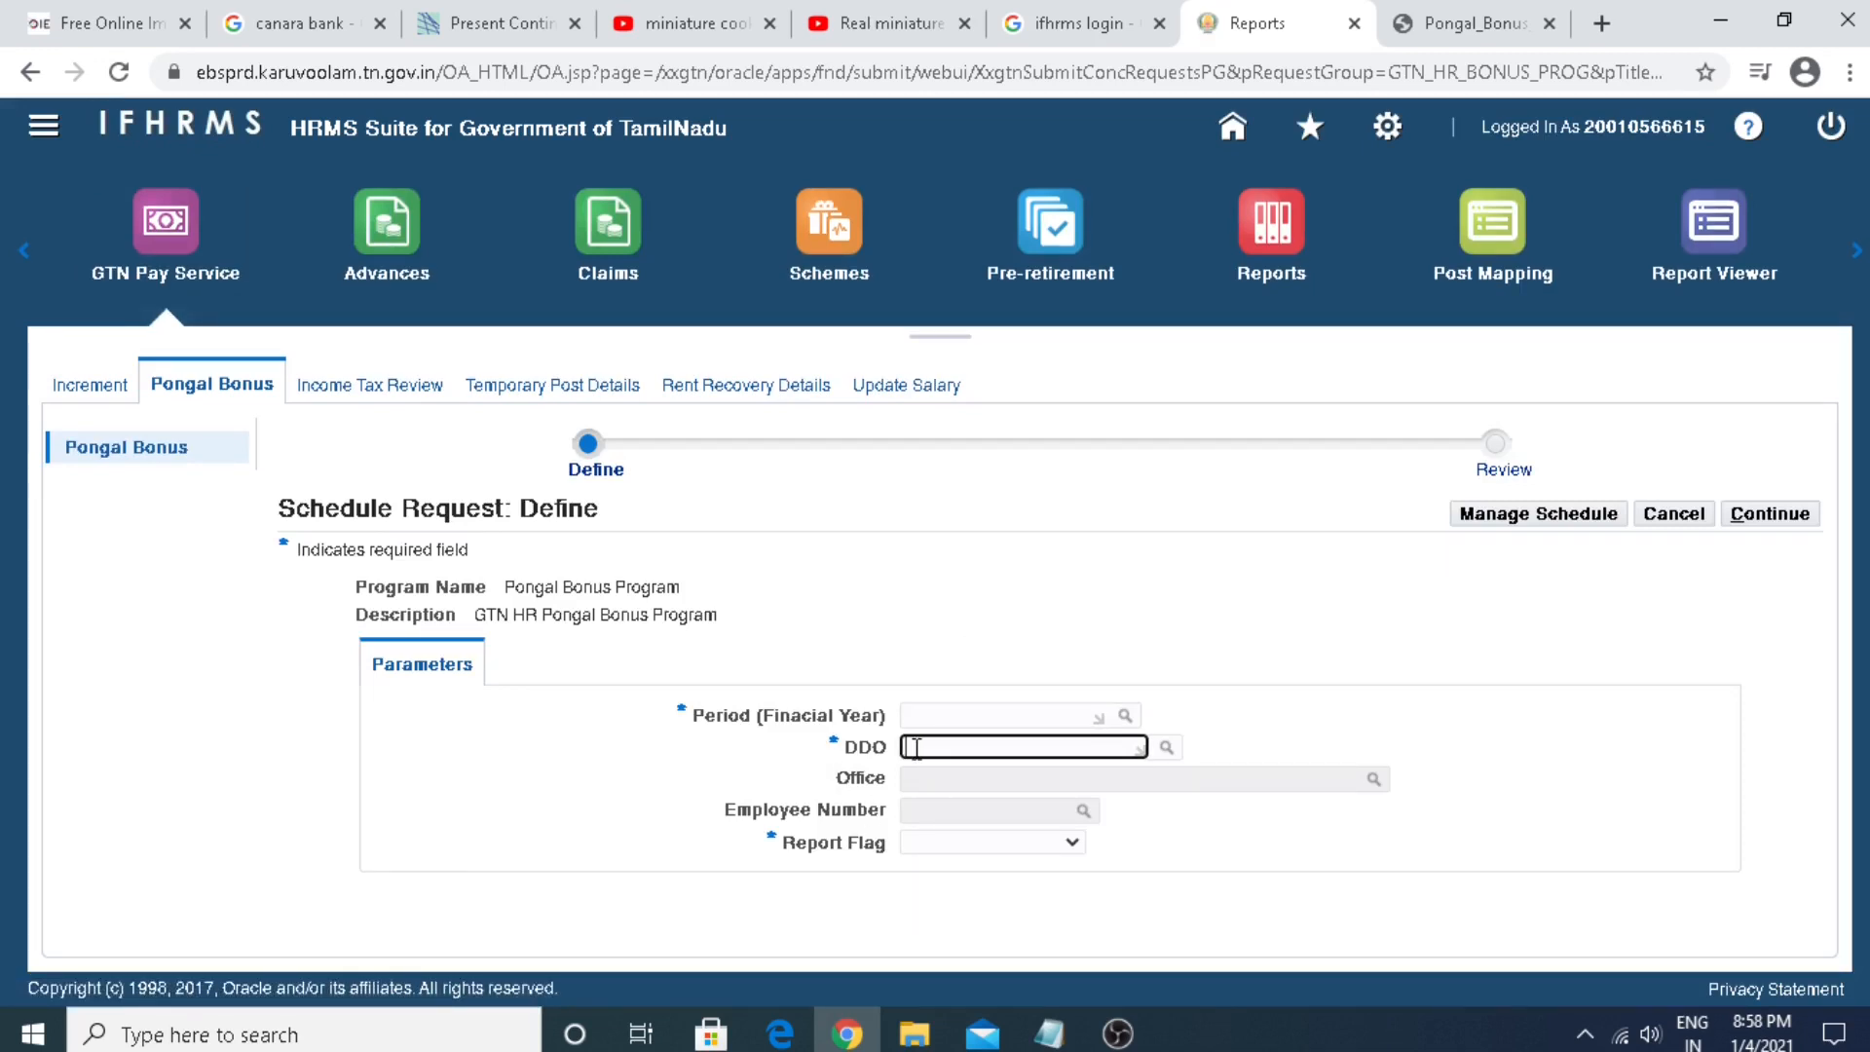
pyautogui.click(1072, 842)
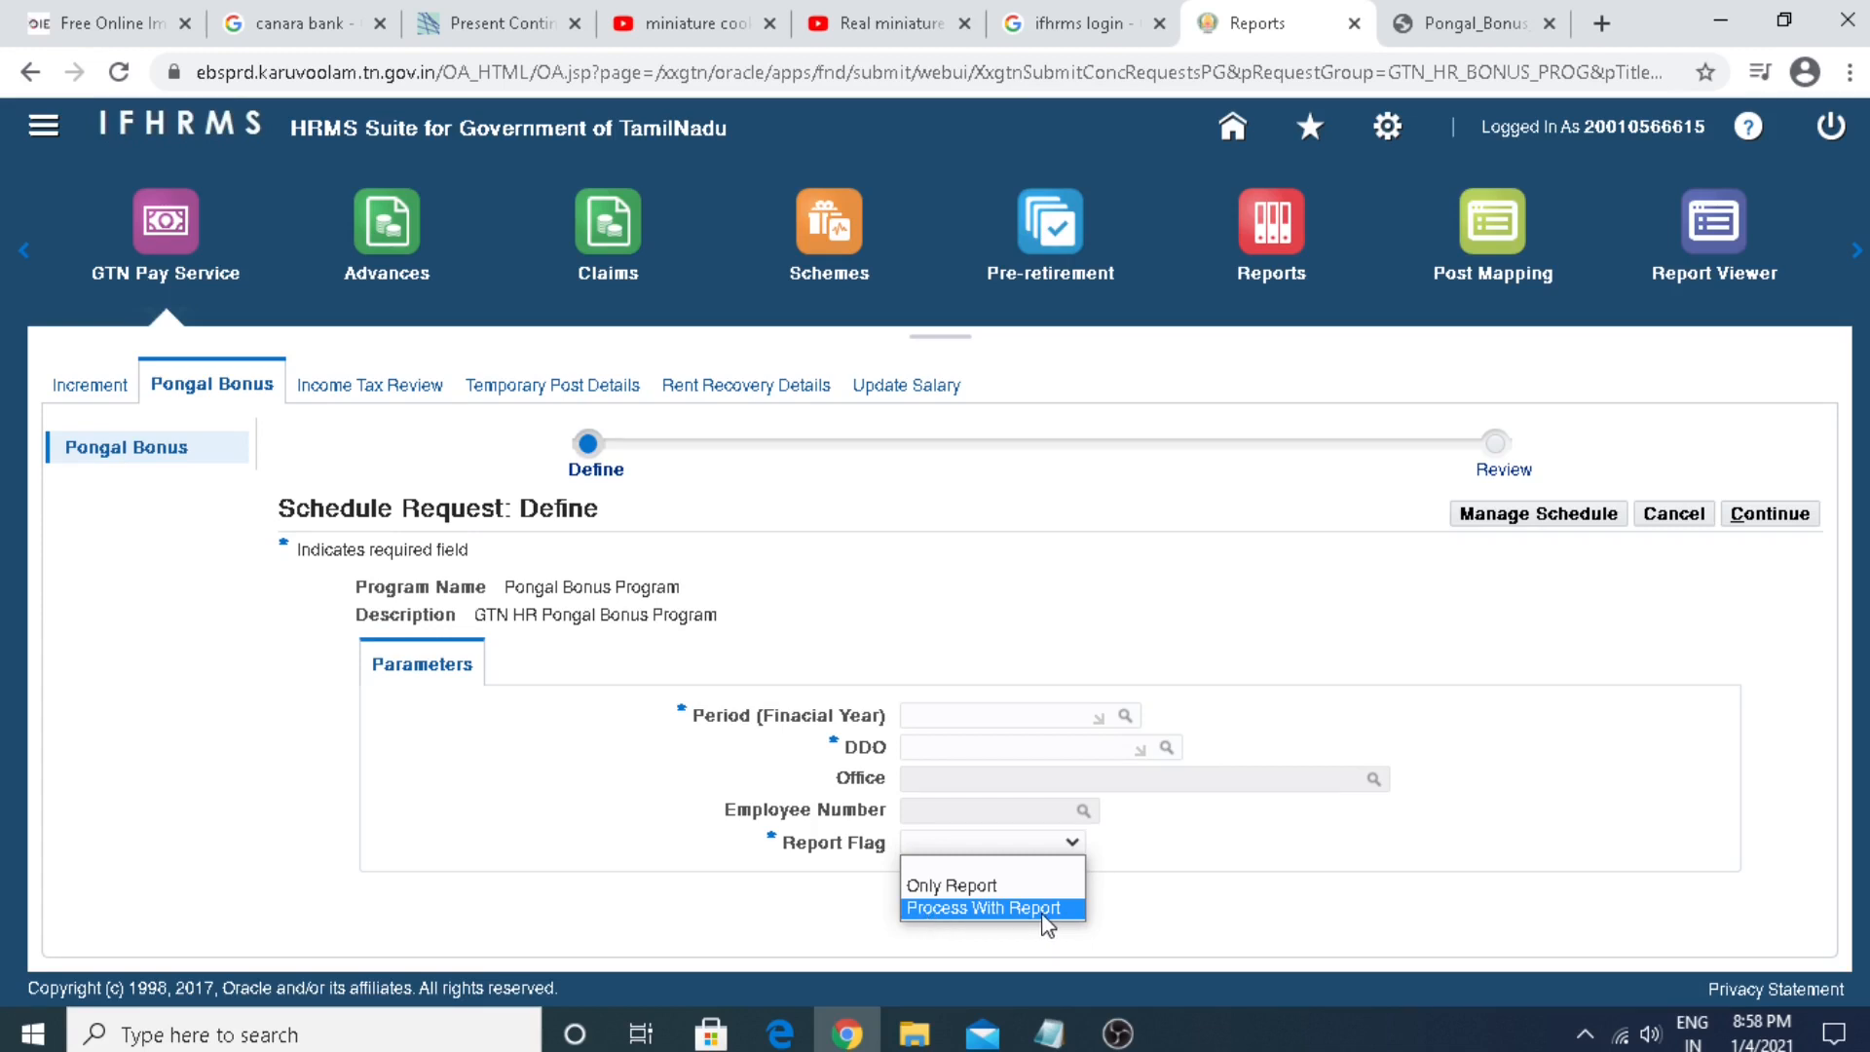
pyautogui.click(926, 573)
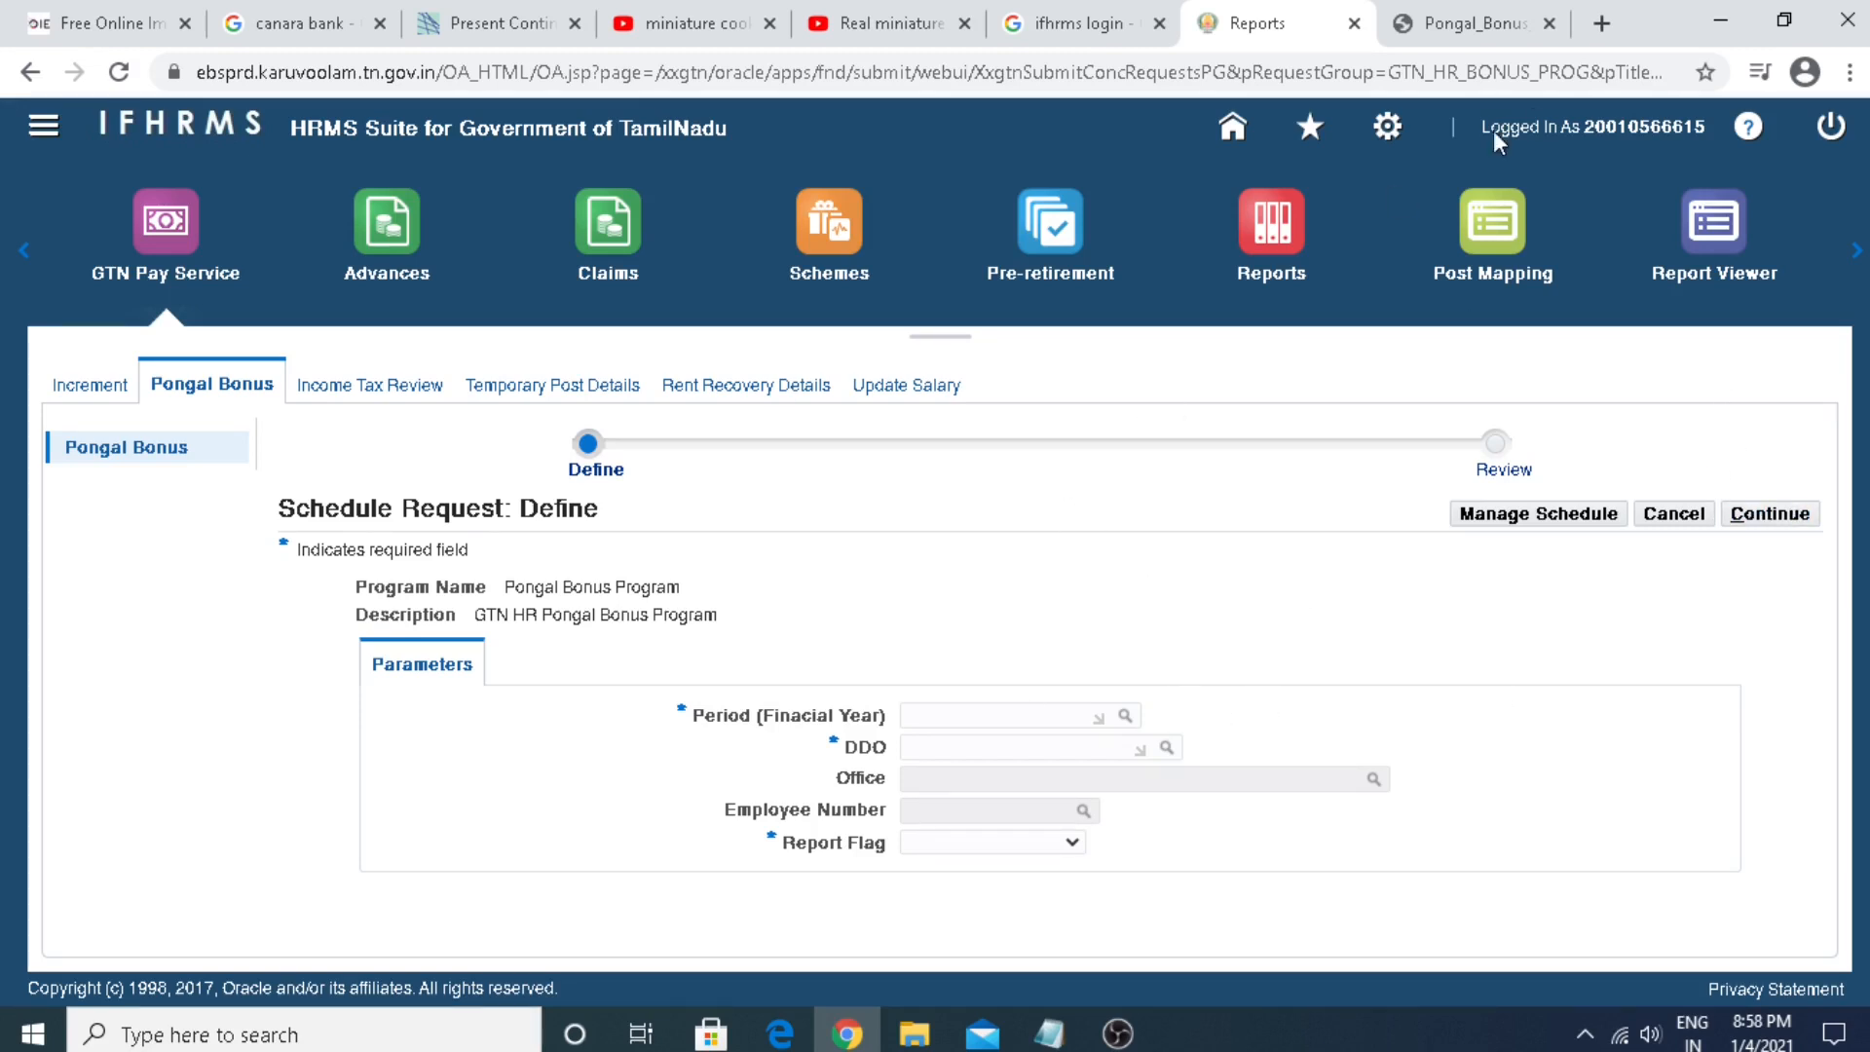
# Step: Recheck the employee rows in the downloaded Pongal Bonus Report, then return to the blank request form
pyautogui.click(1449, 29)
pyautogui.scroll(-10, 243, 516)
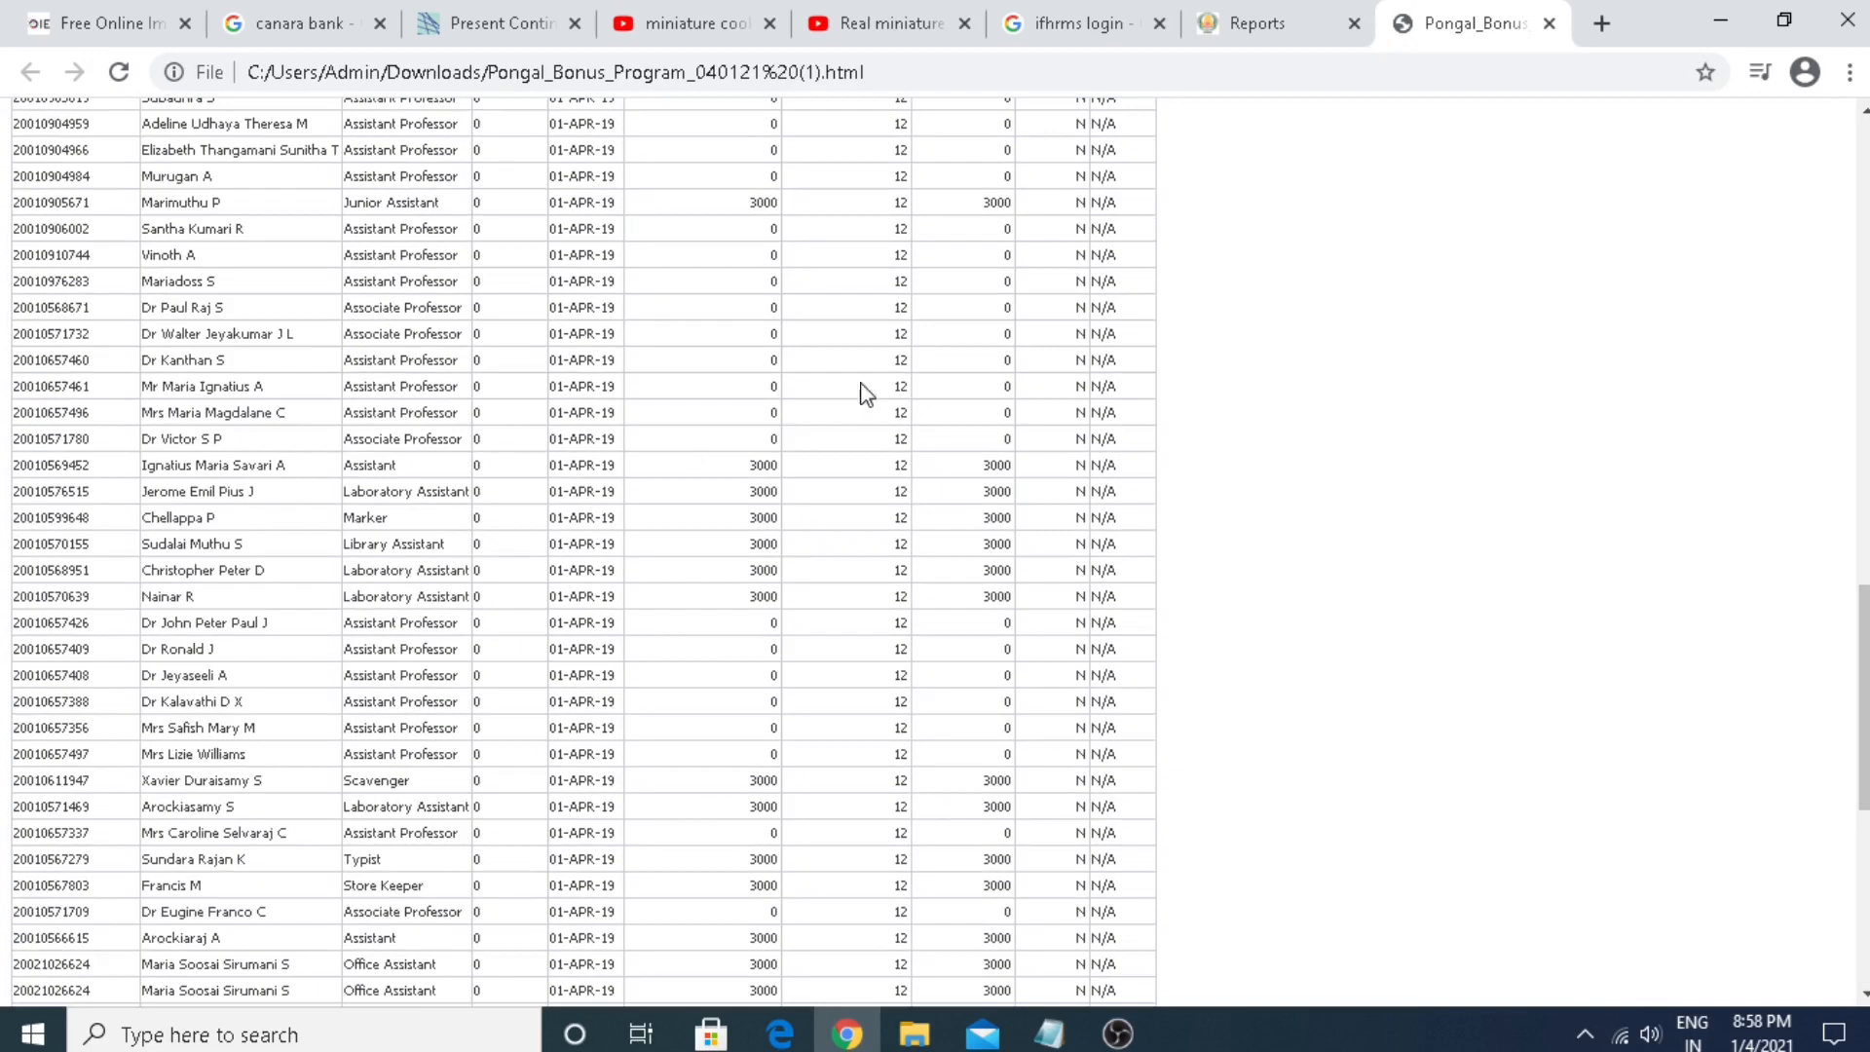
pyautogui.scroll(15, 755, 277)
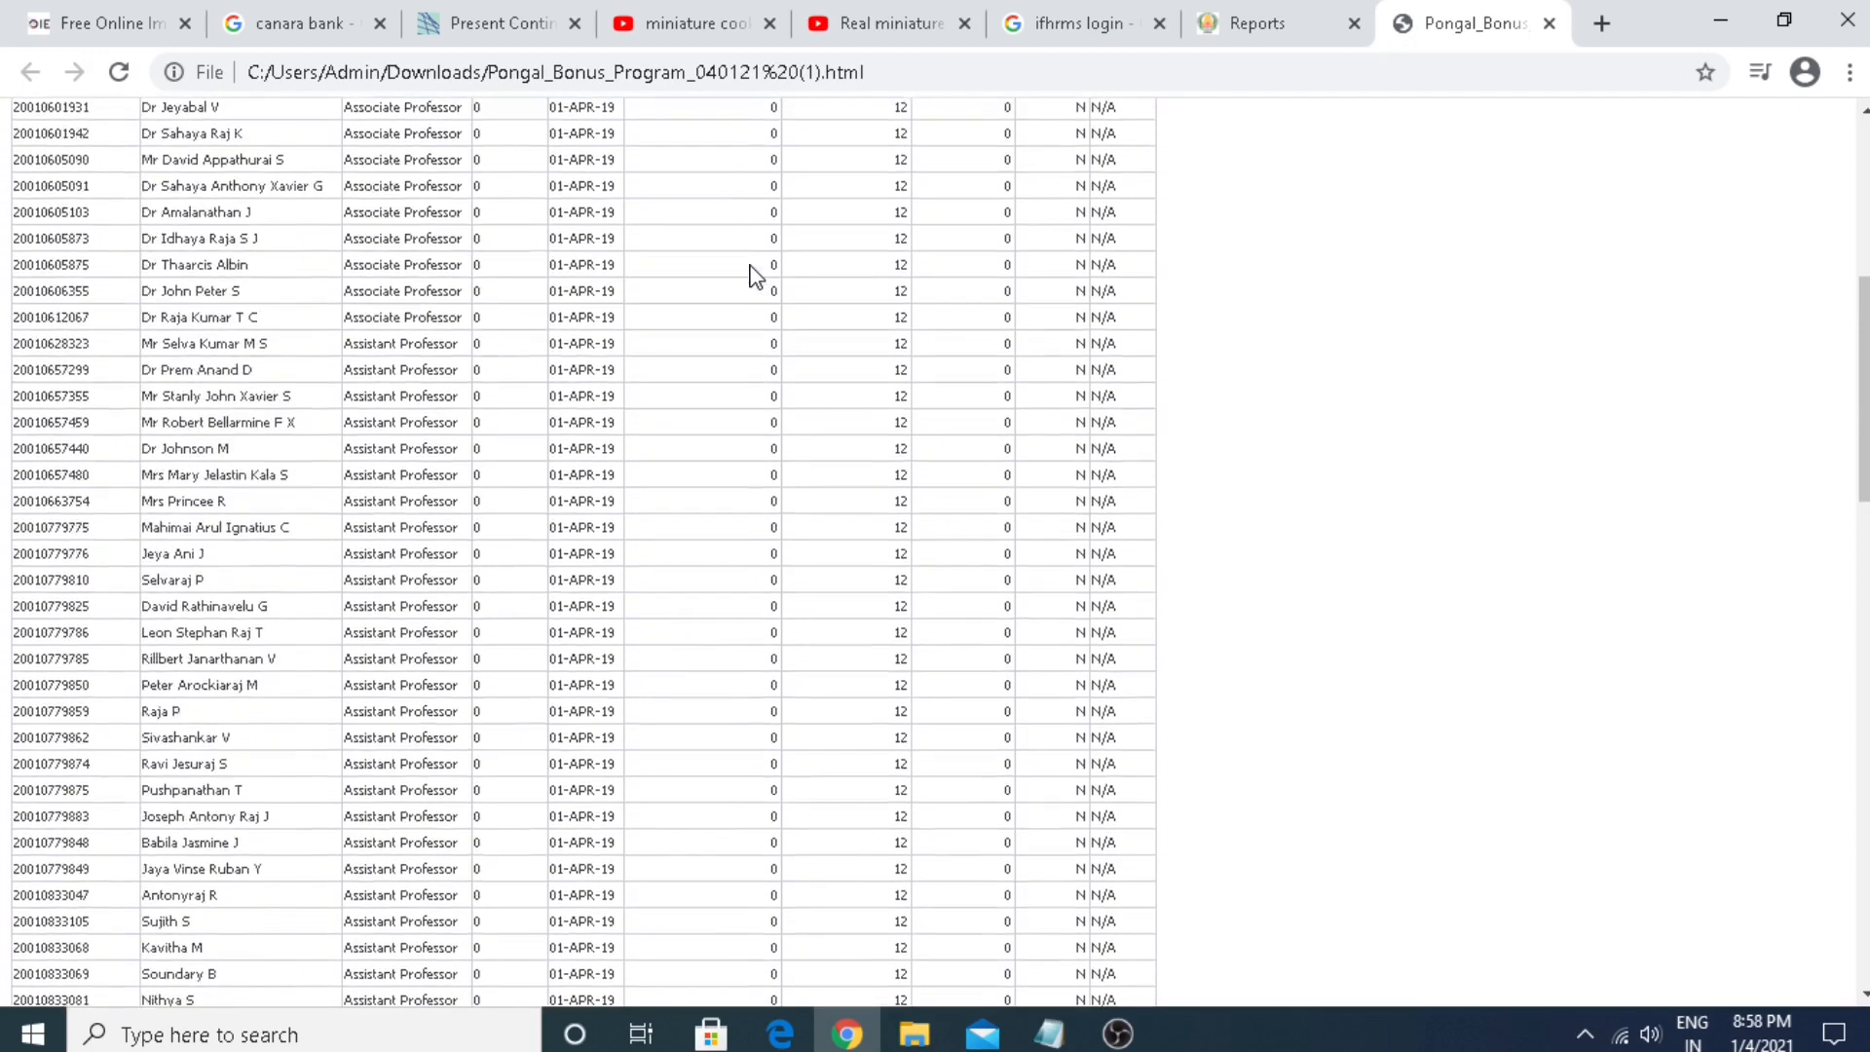
pyautogui.scroll(6, 753, 277)
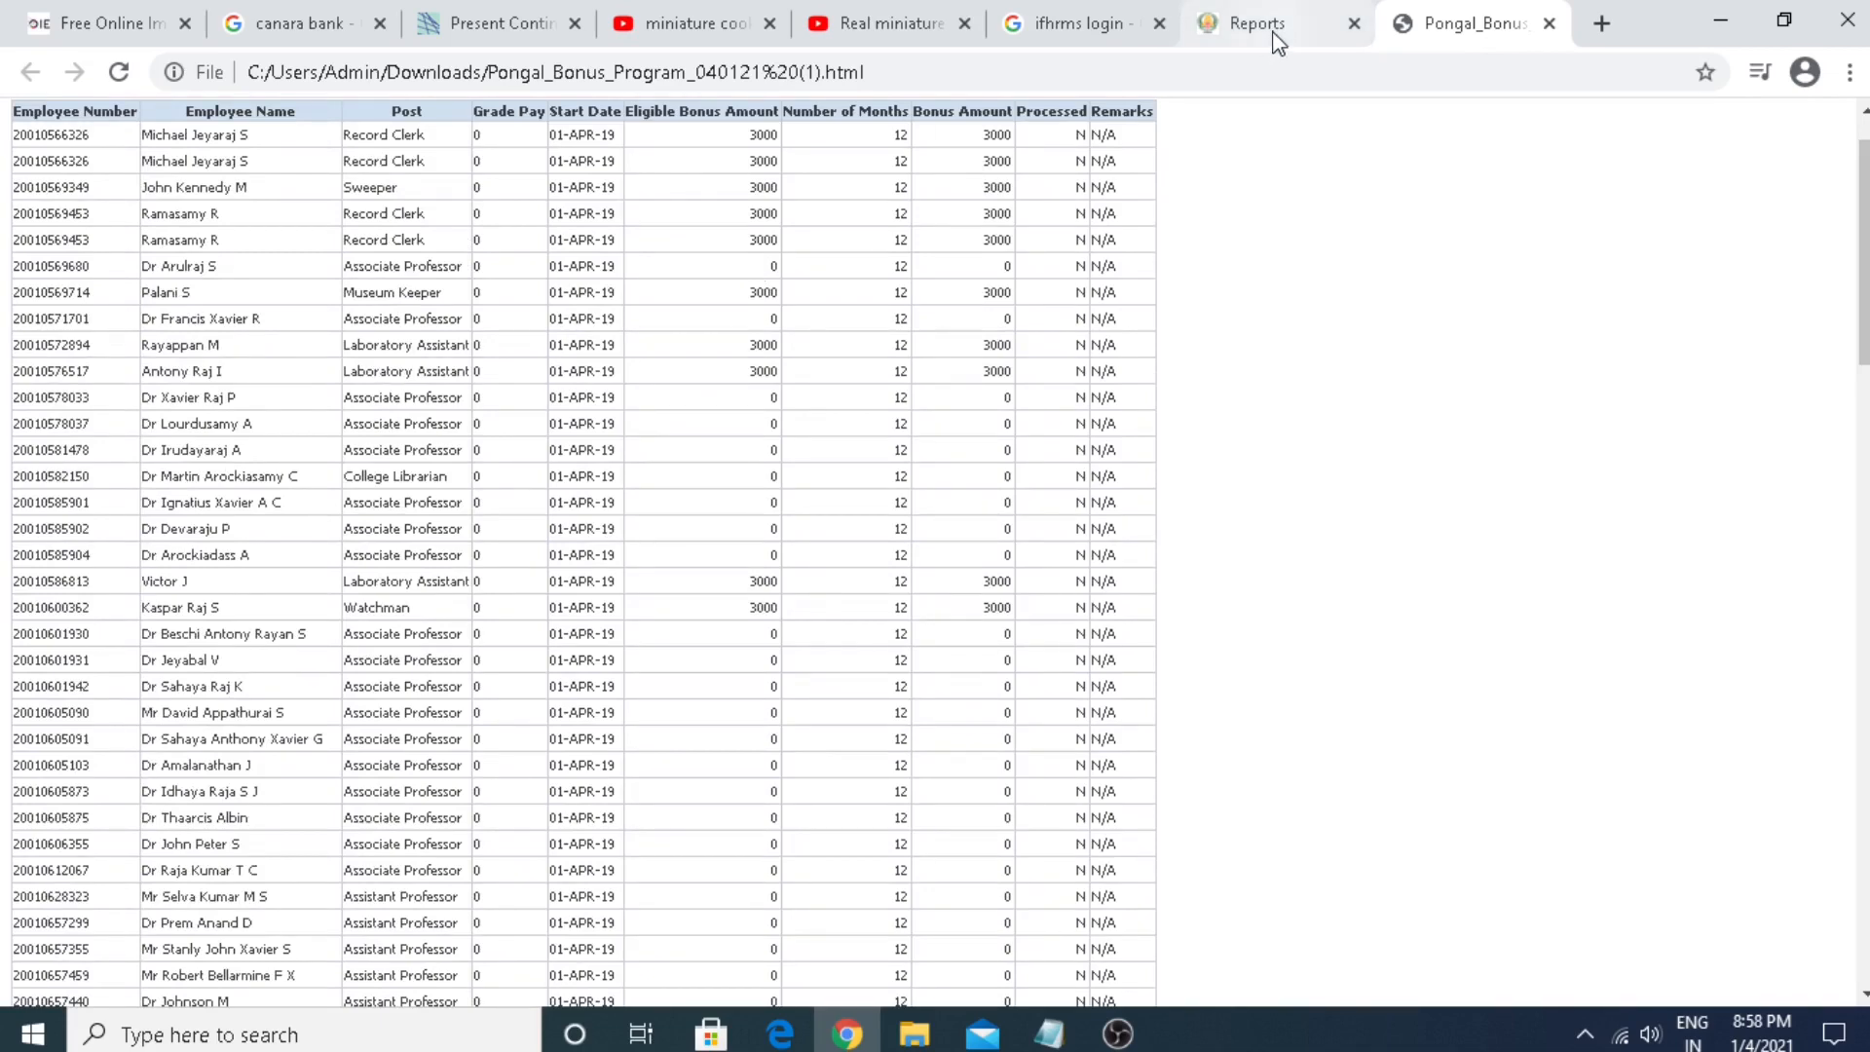
pyautogui.click(1274, 30)
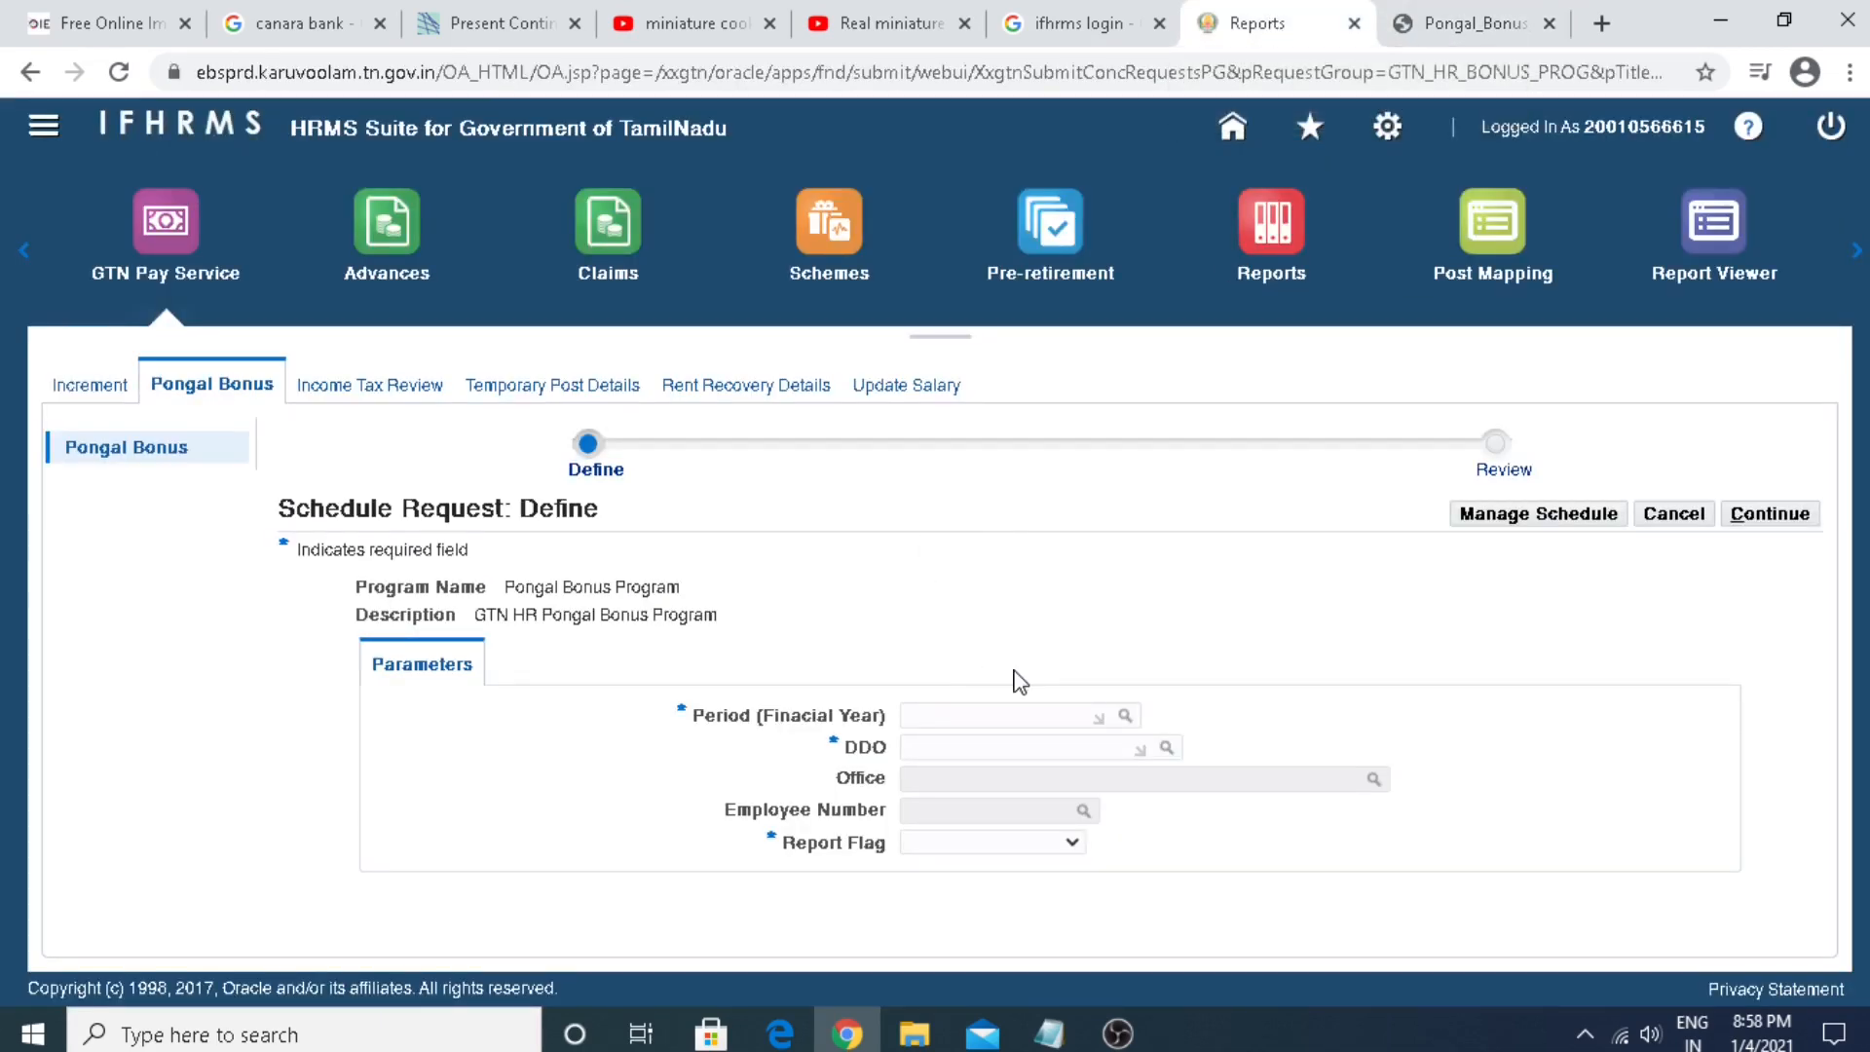
# Step: Sign out of the current account, then sign in to the portal with the other account's user ID and password
pyautogui.click(1831, 127)
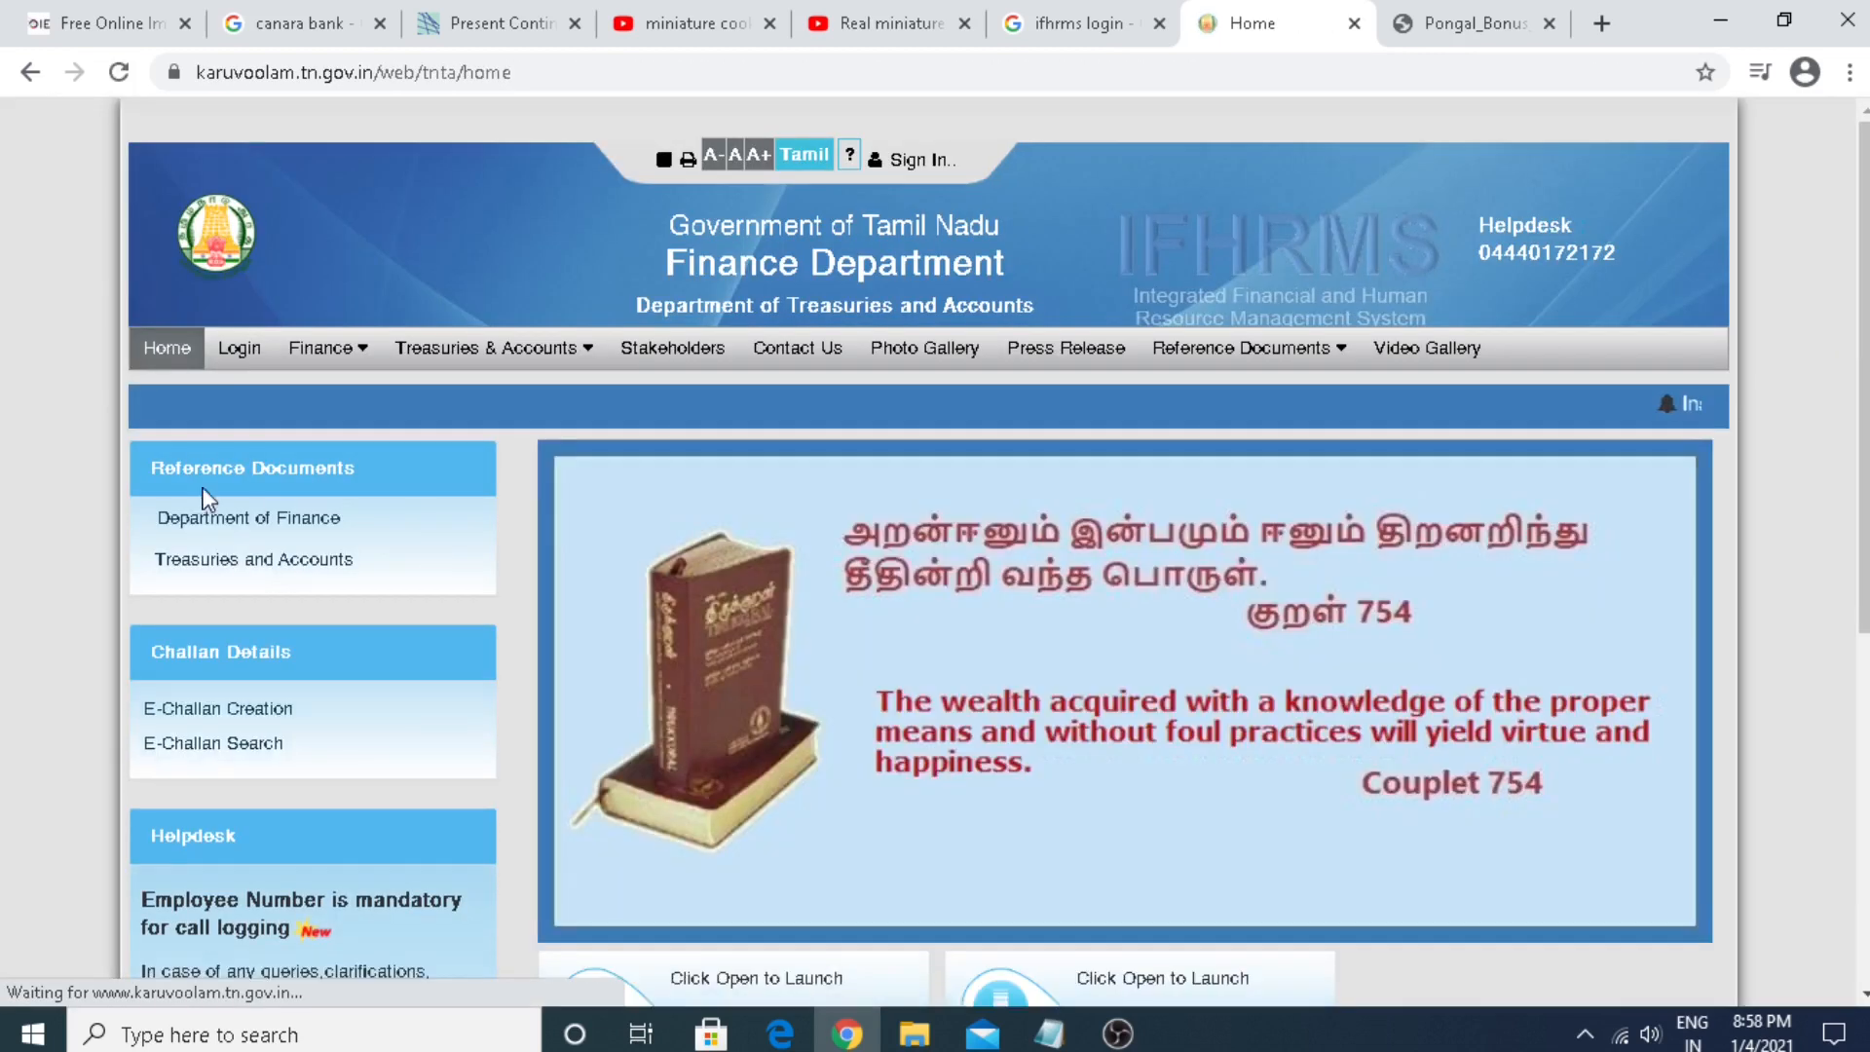
pyautogui.click(249, 350)
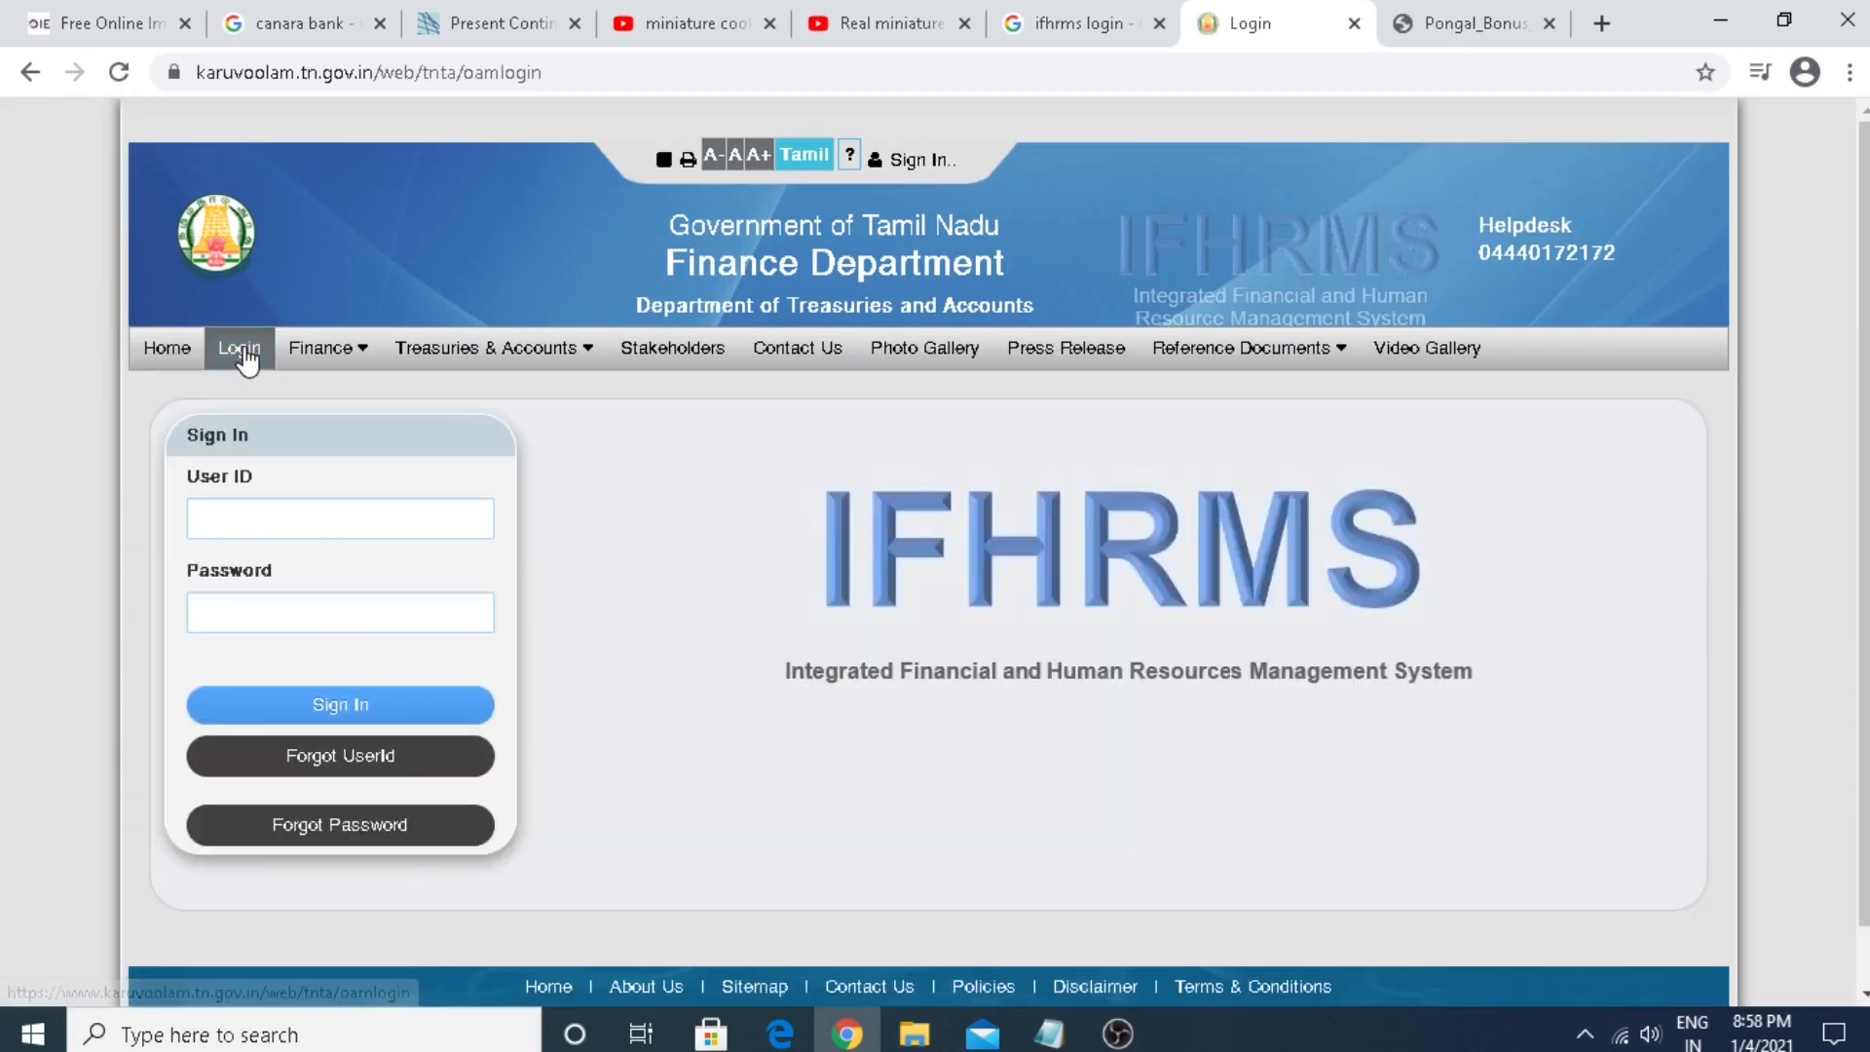
pyautogui.click(249, 519)
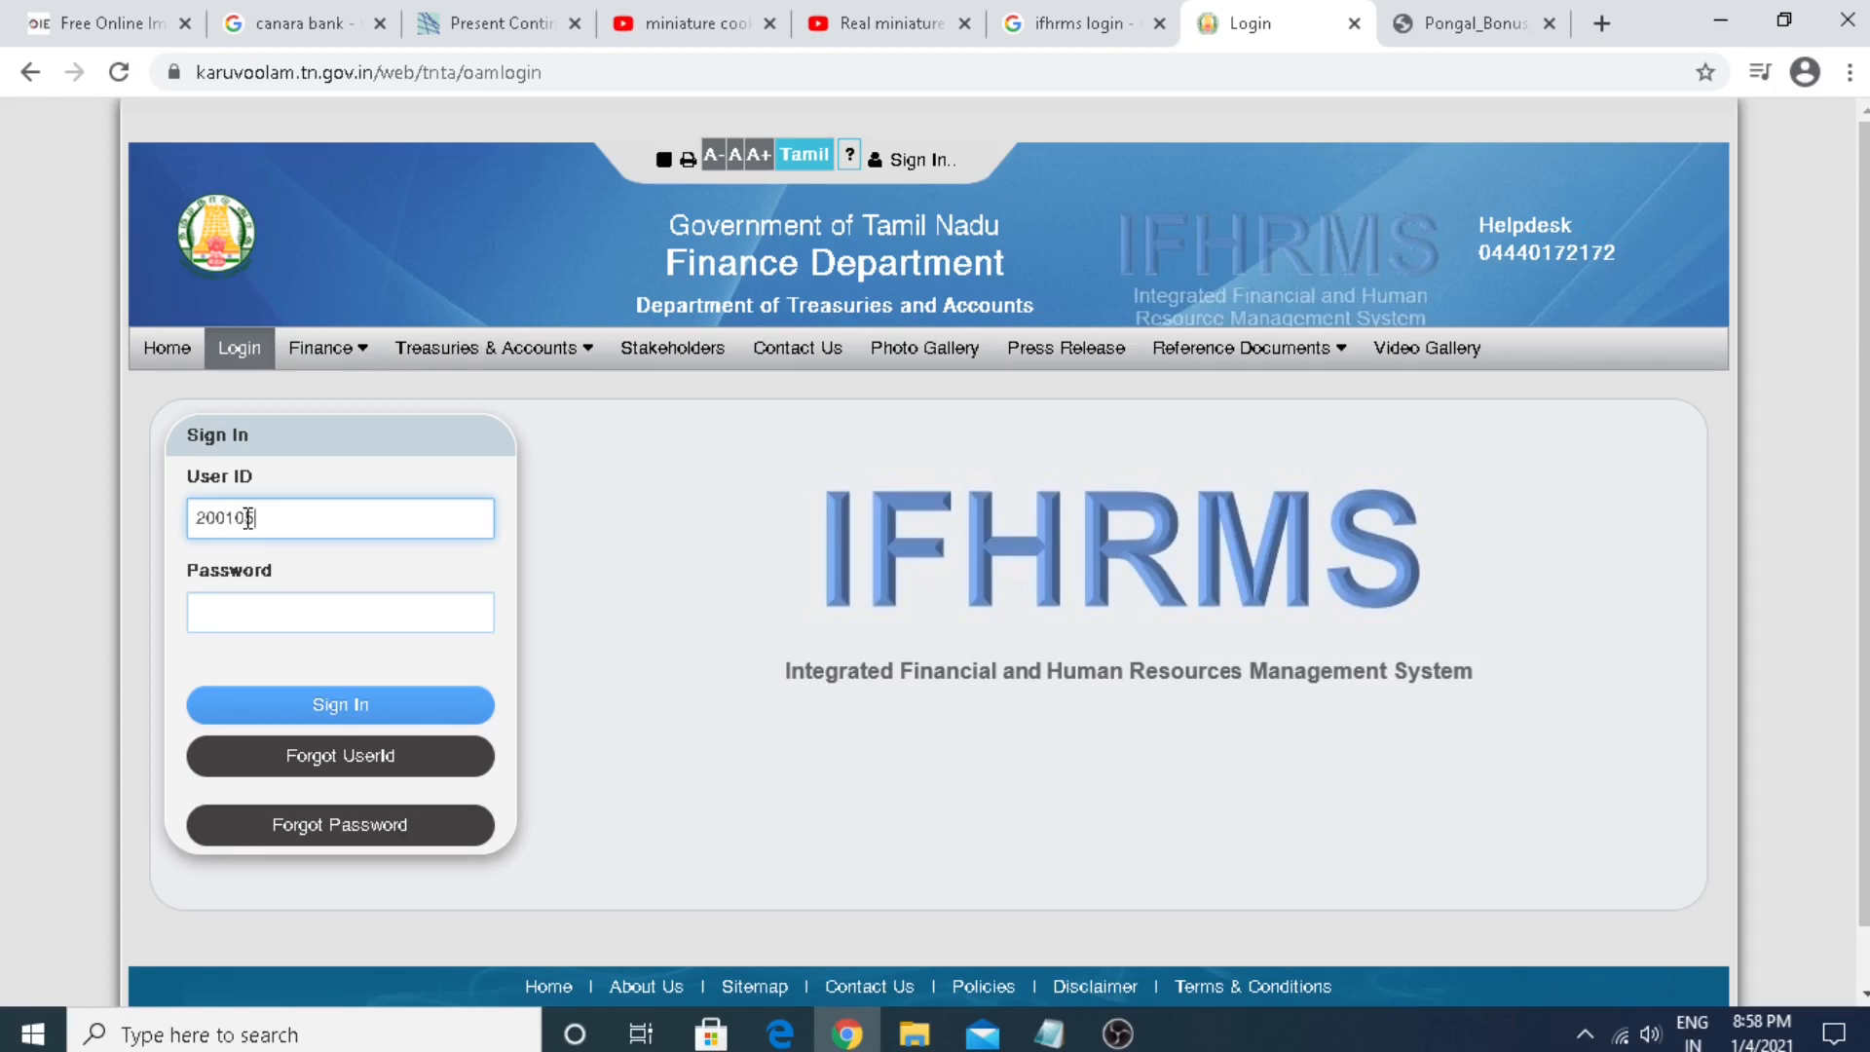
pyautogui.click(248, 601)
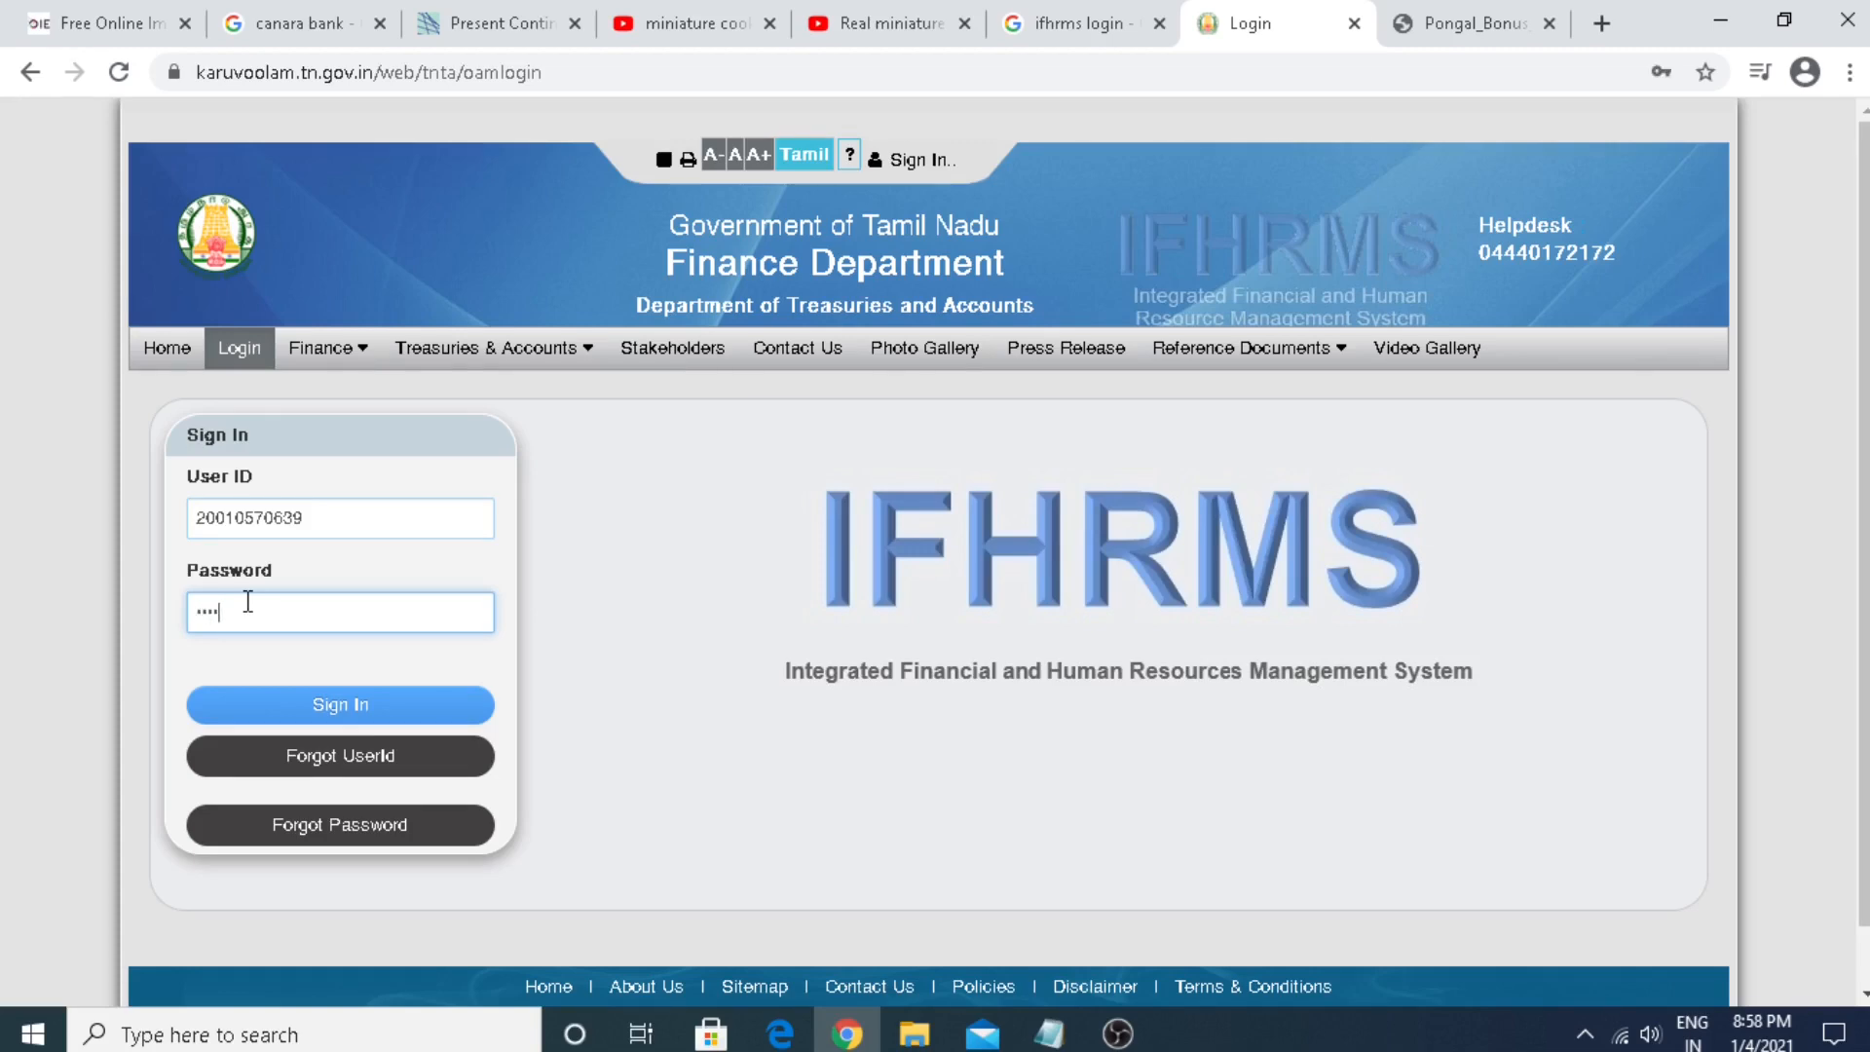
pyautogui.hotkey('ctrl', 'v')
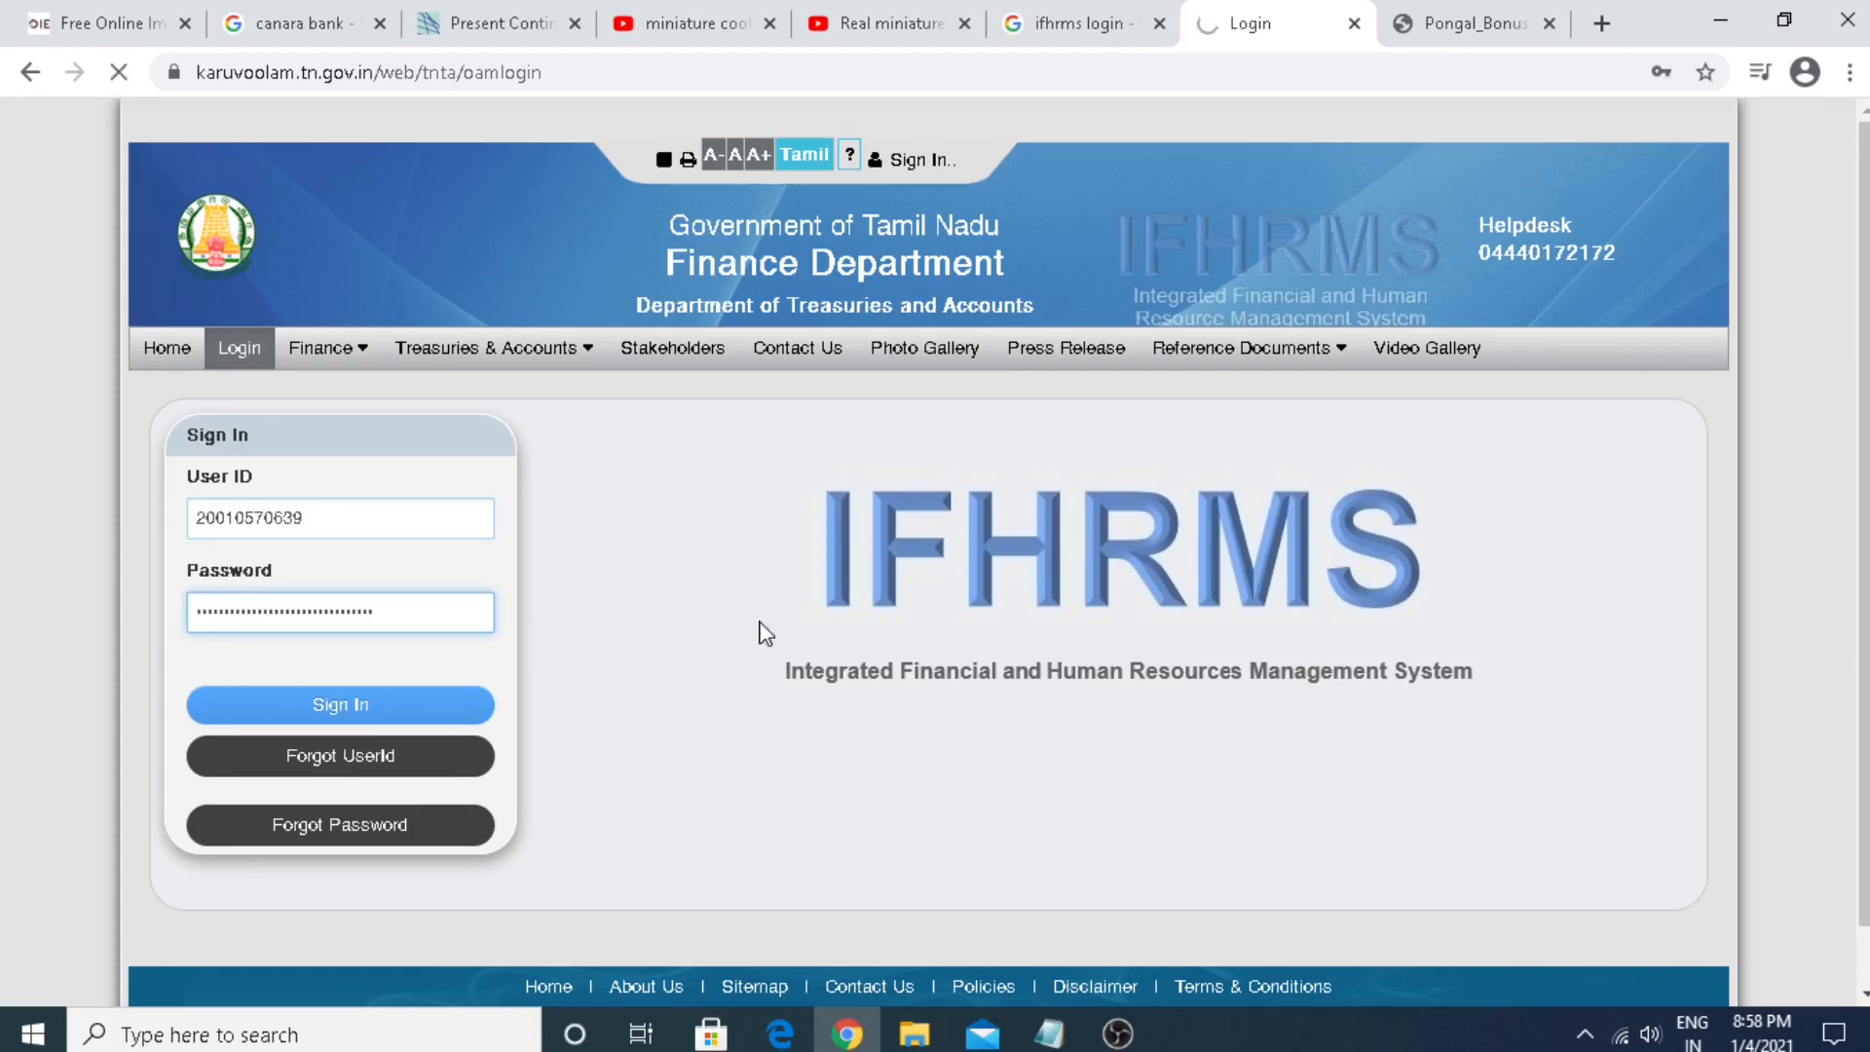
pyautogui.press('Return')
# Step: Launch IFHRMS from the portal and open the Payroll processing page in the GTN Finance home
pyautogui.scroll(-5, 735, 692)
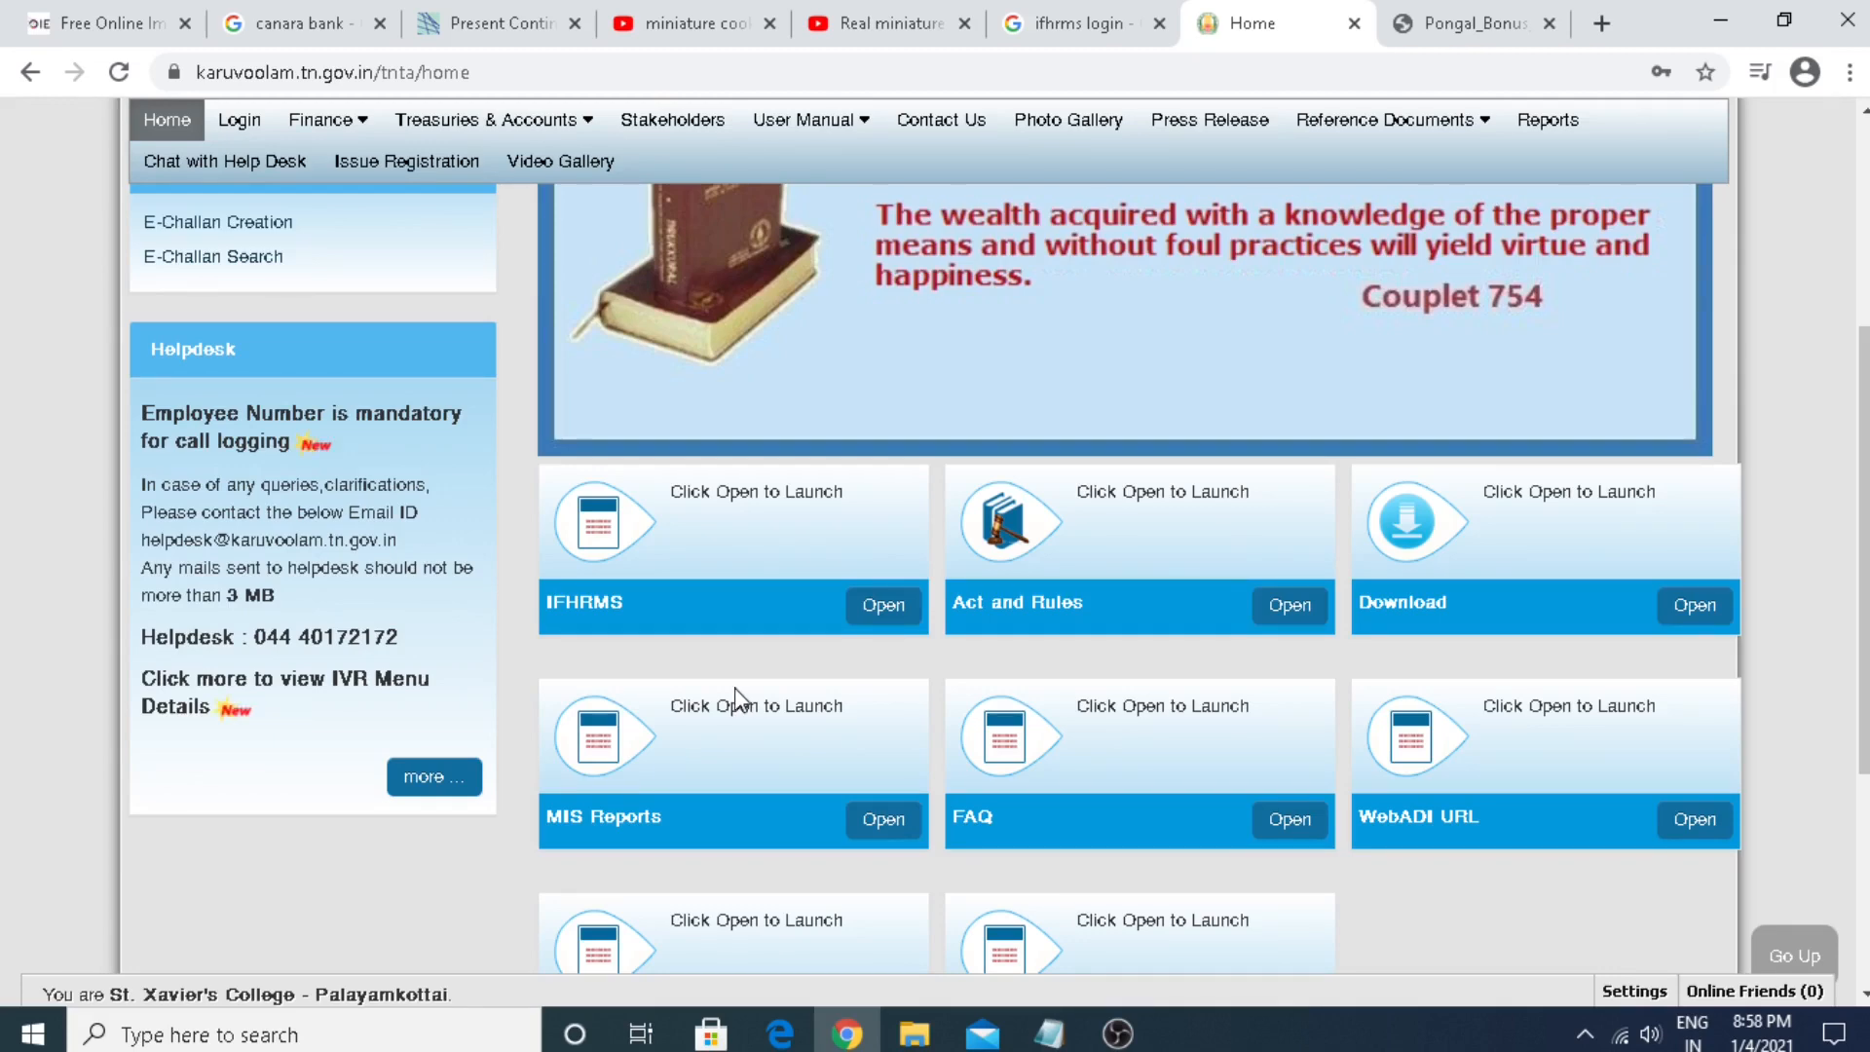
pyautogui.click(887, 610)
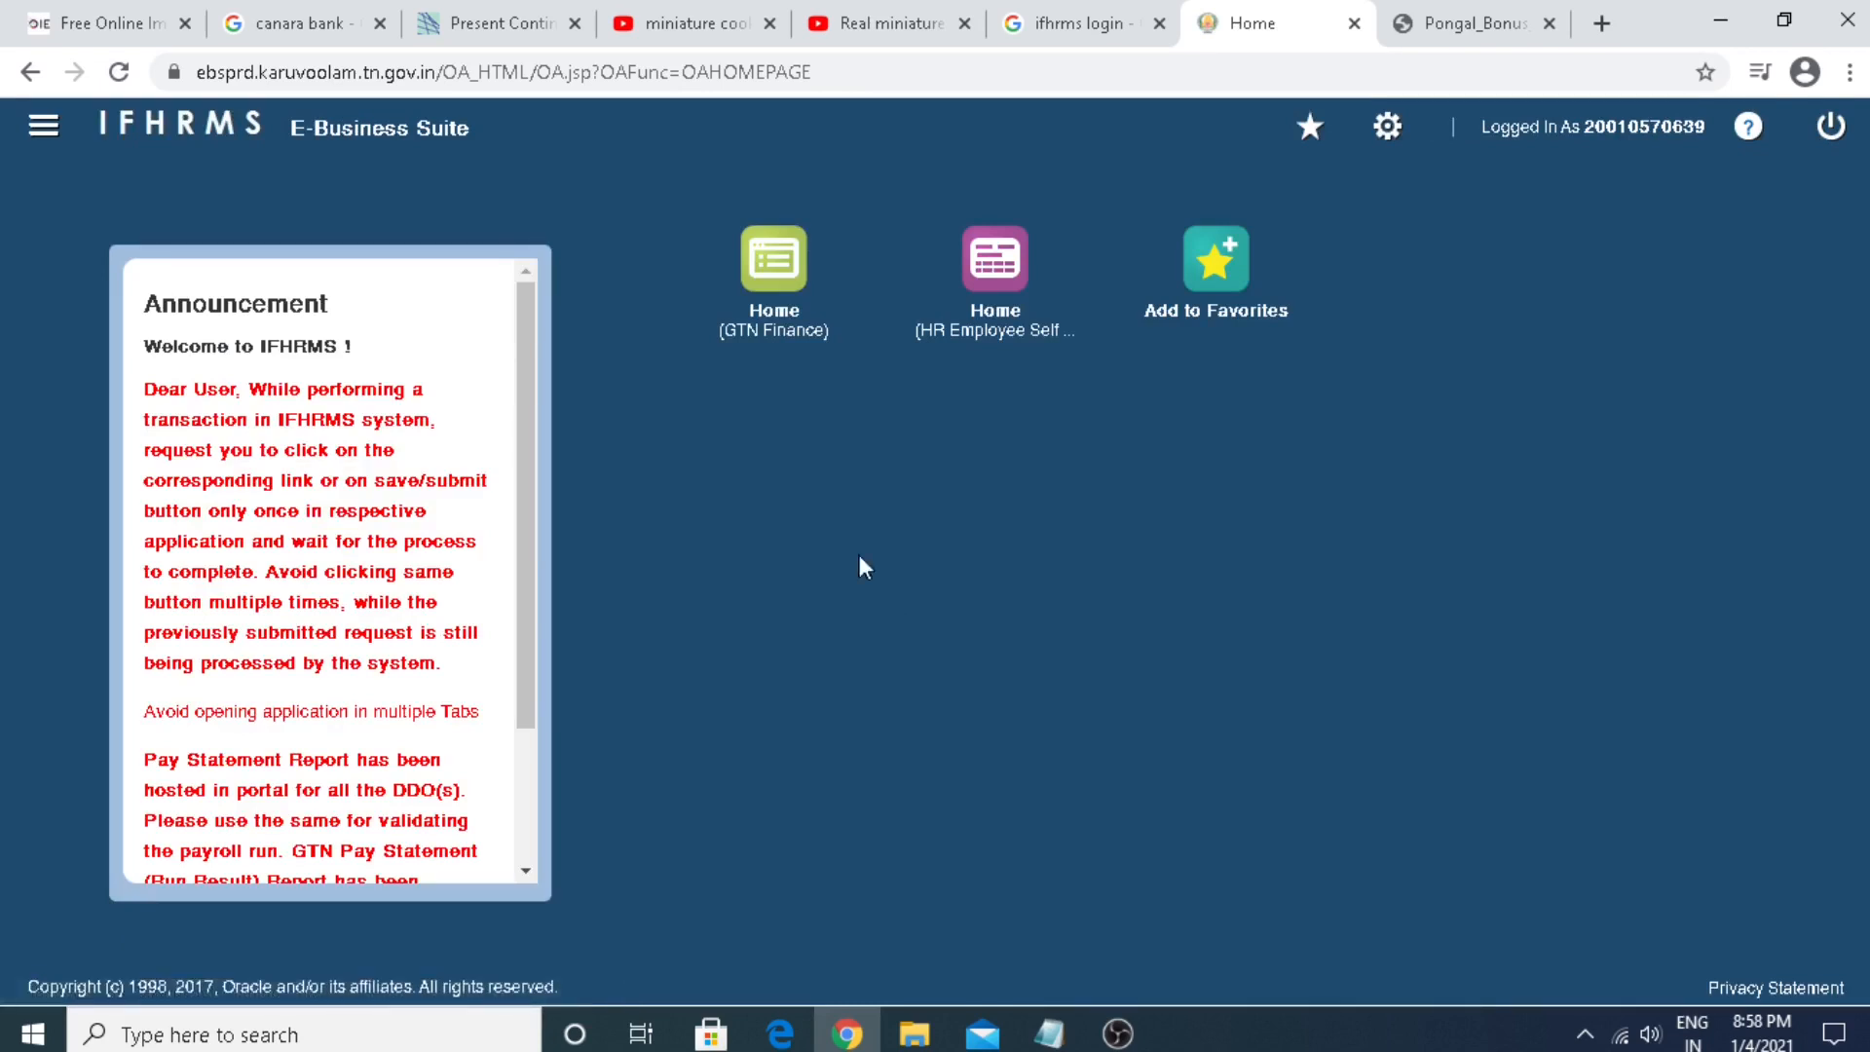
pyautogui.click(780, 258)
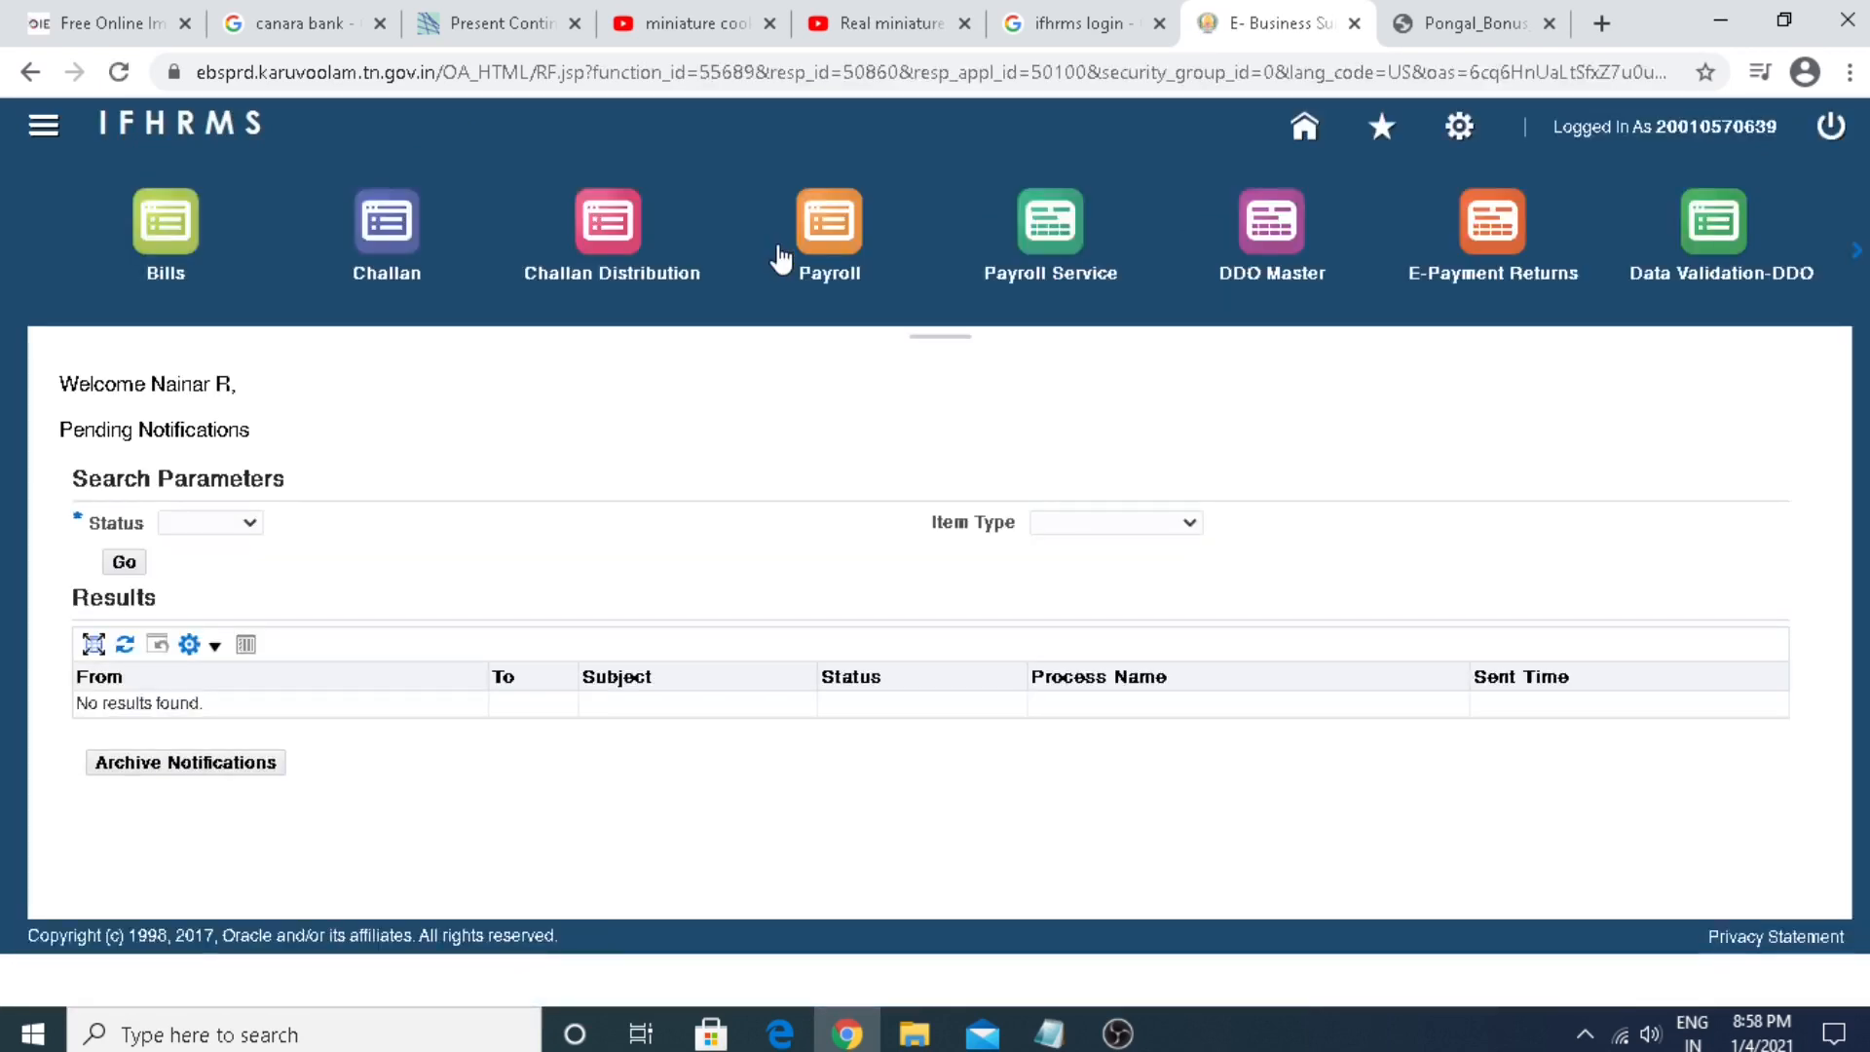
pyautogui.click(864, 250)
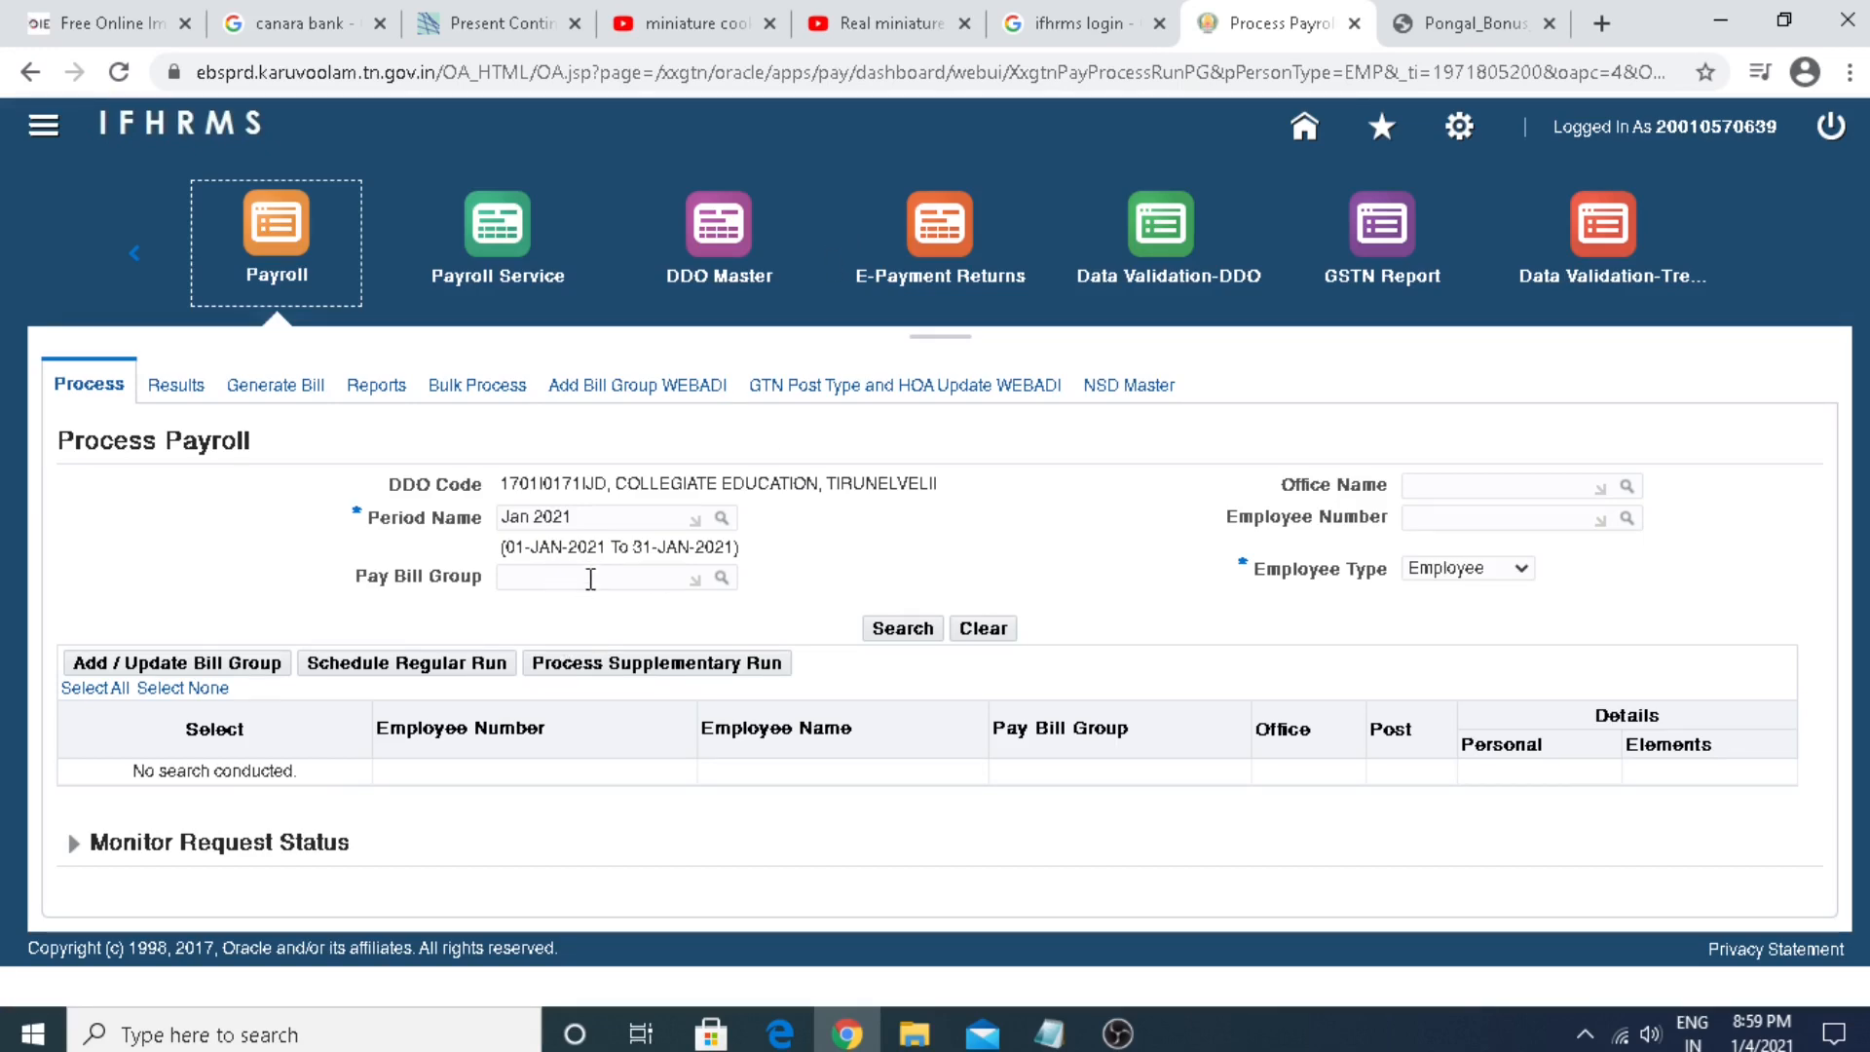
# Step: Set the pay bill group to ST XAVIERS COLLEGE and search for its Jan 2021 payroll employees
pyautogui.click(591, 579)
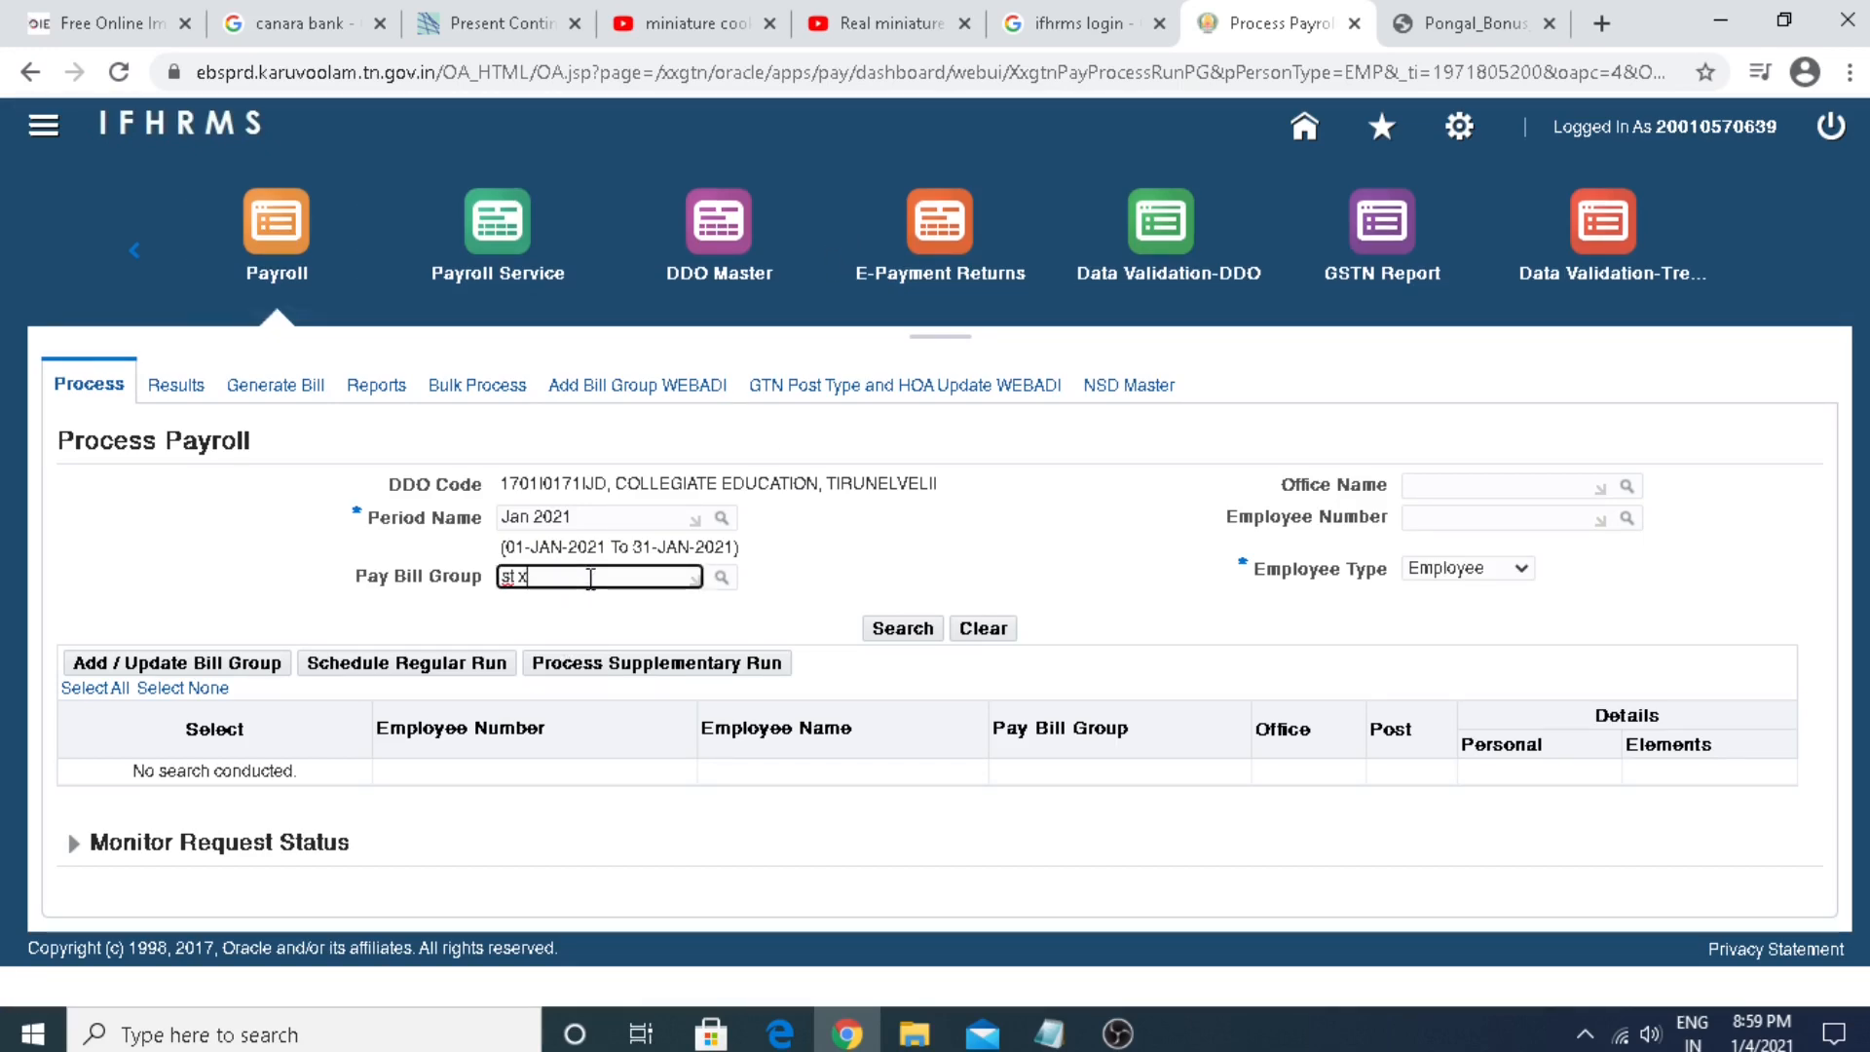
pyautogui.press('Tab')
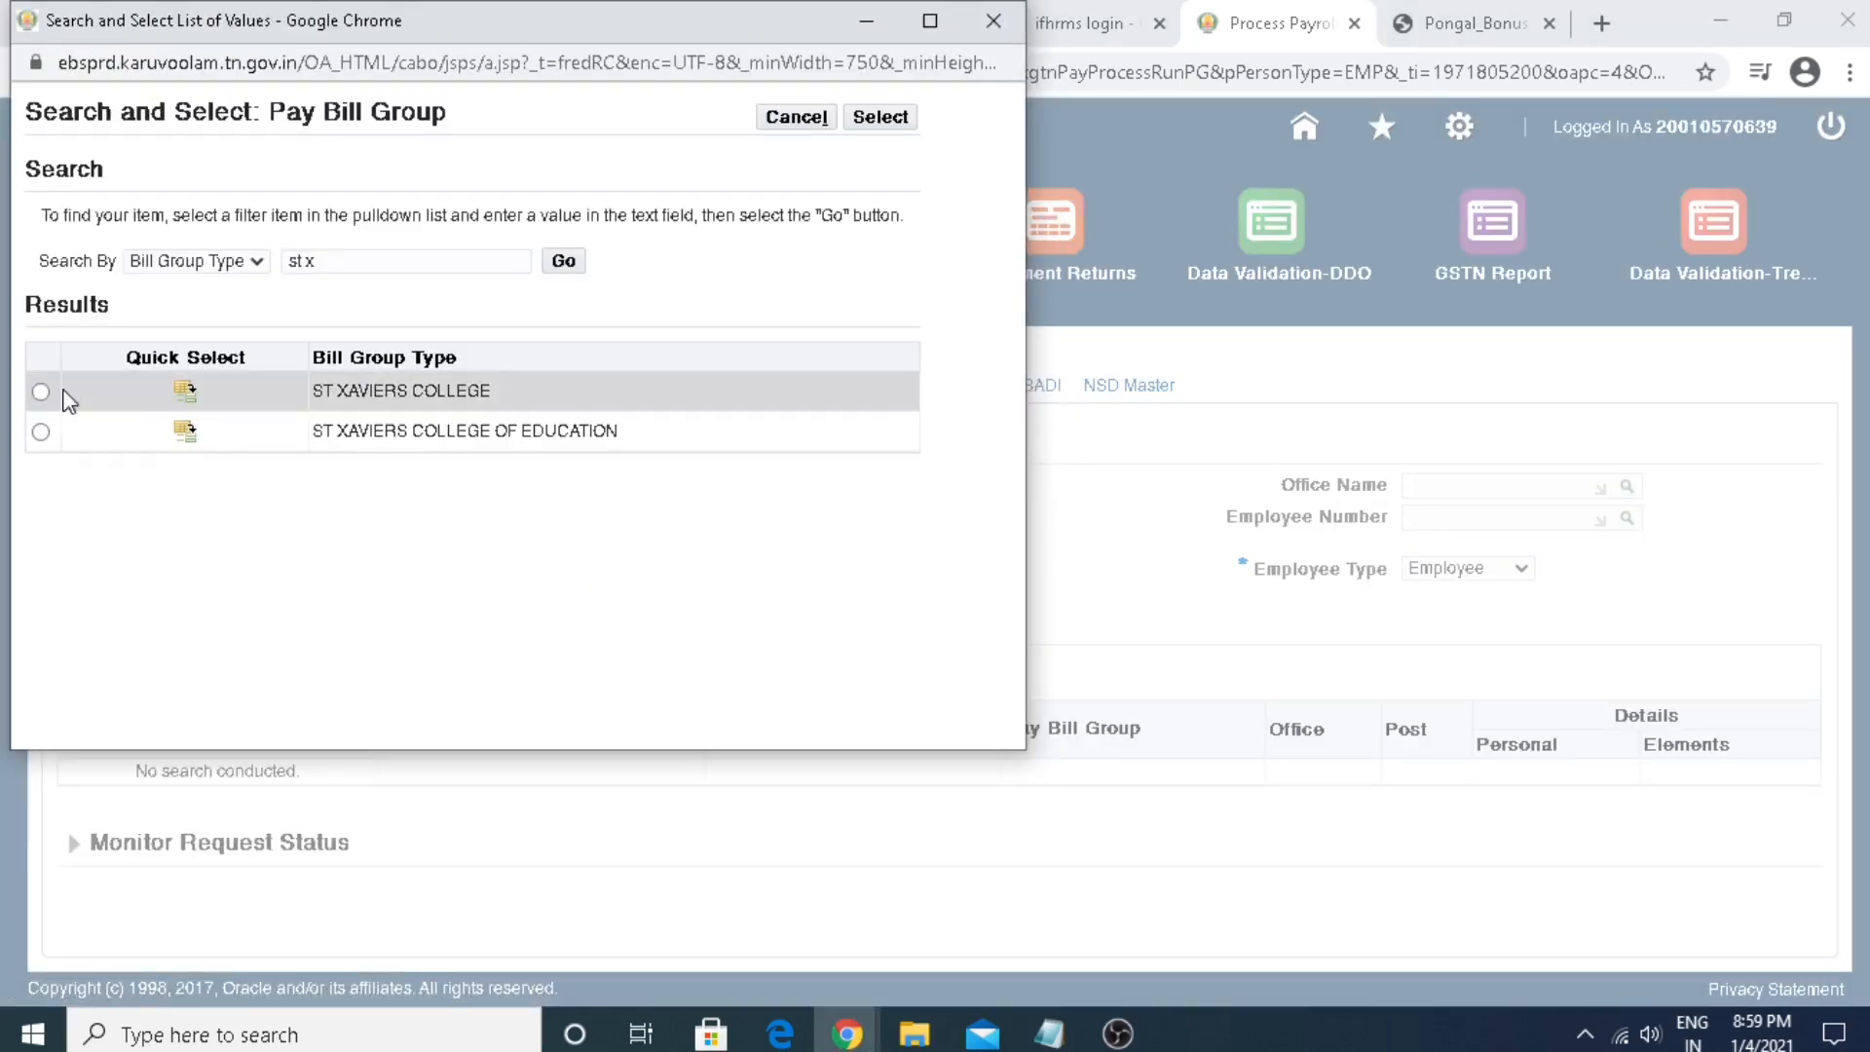
pyautogui.click(184, 393)
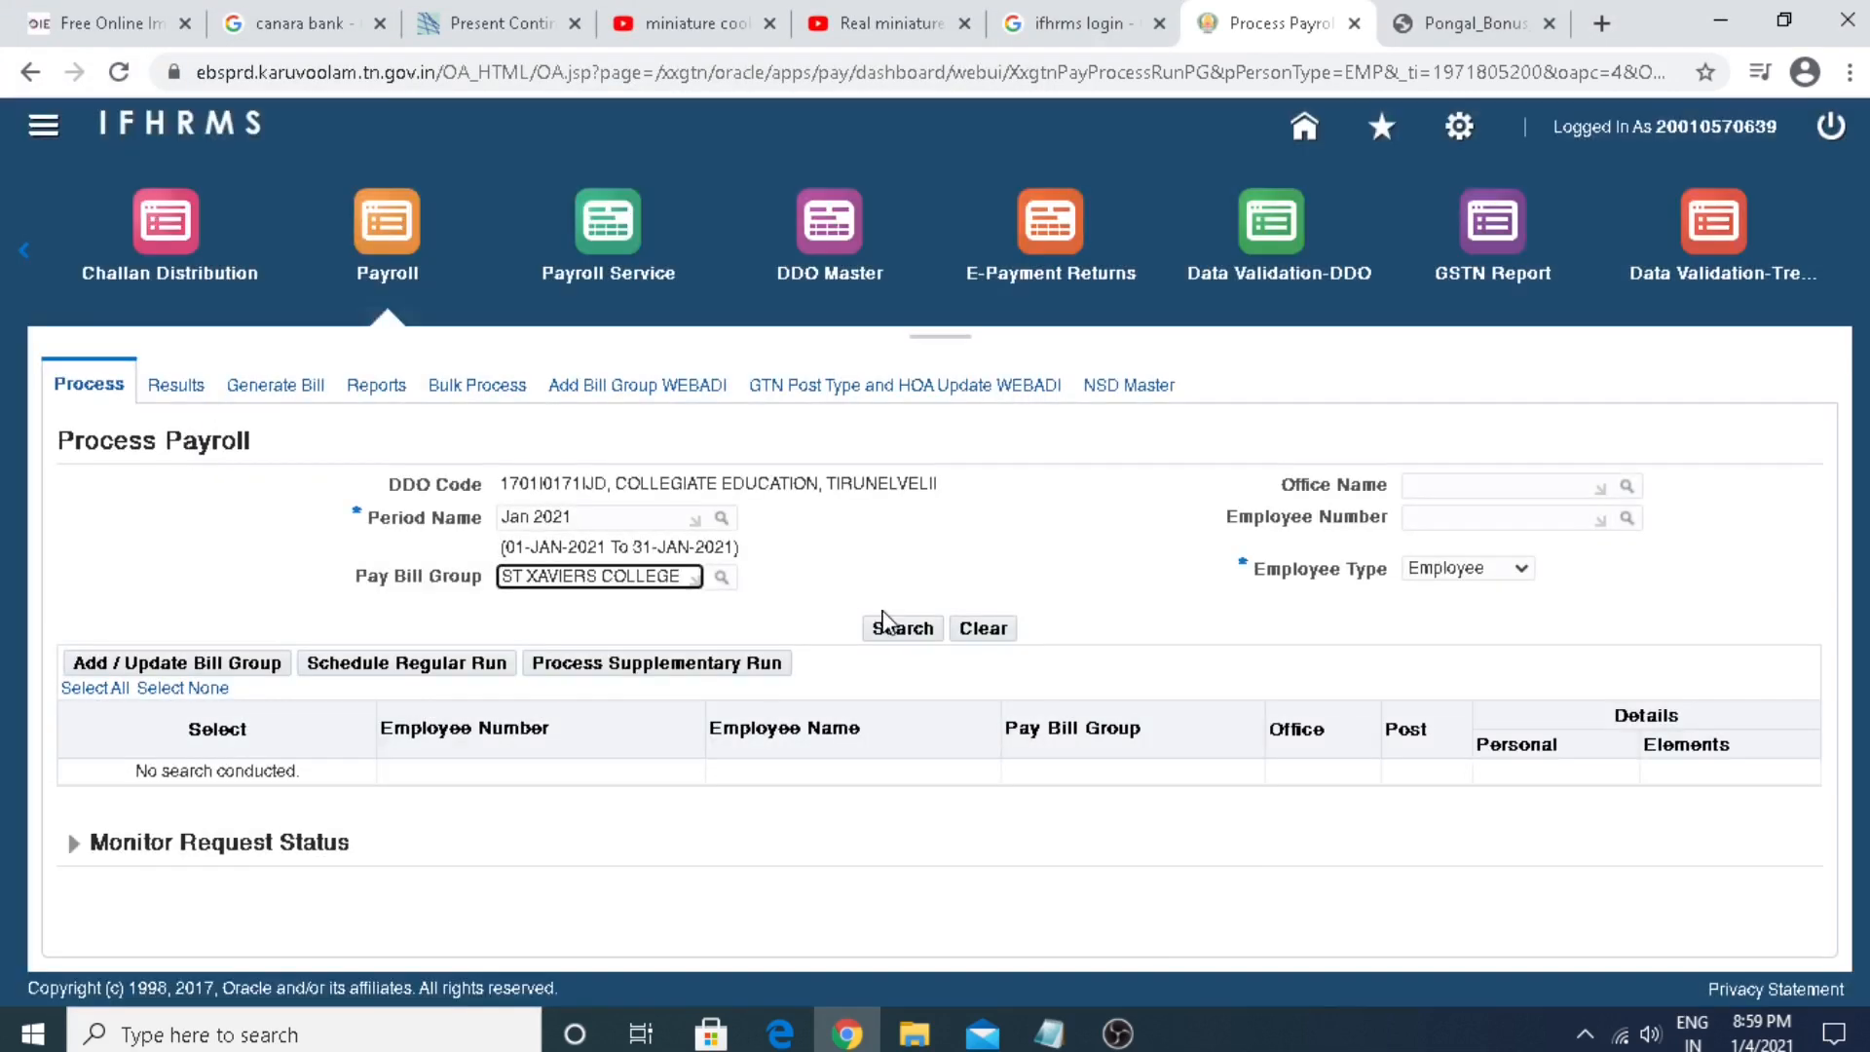
pyautogui.click(890, 628)
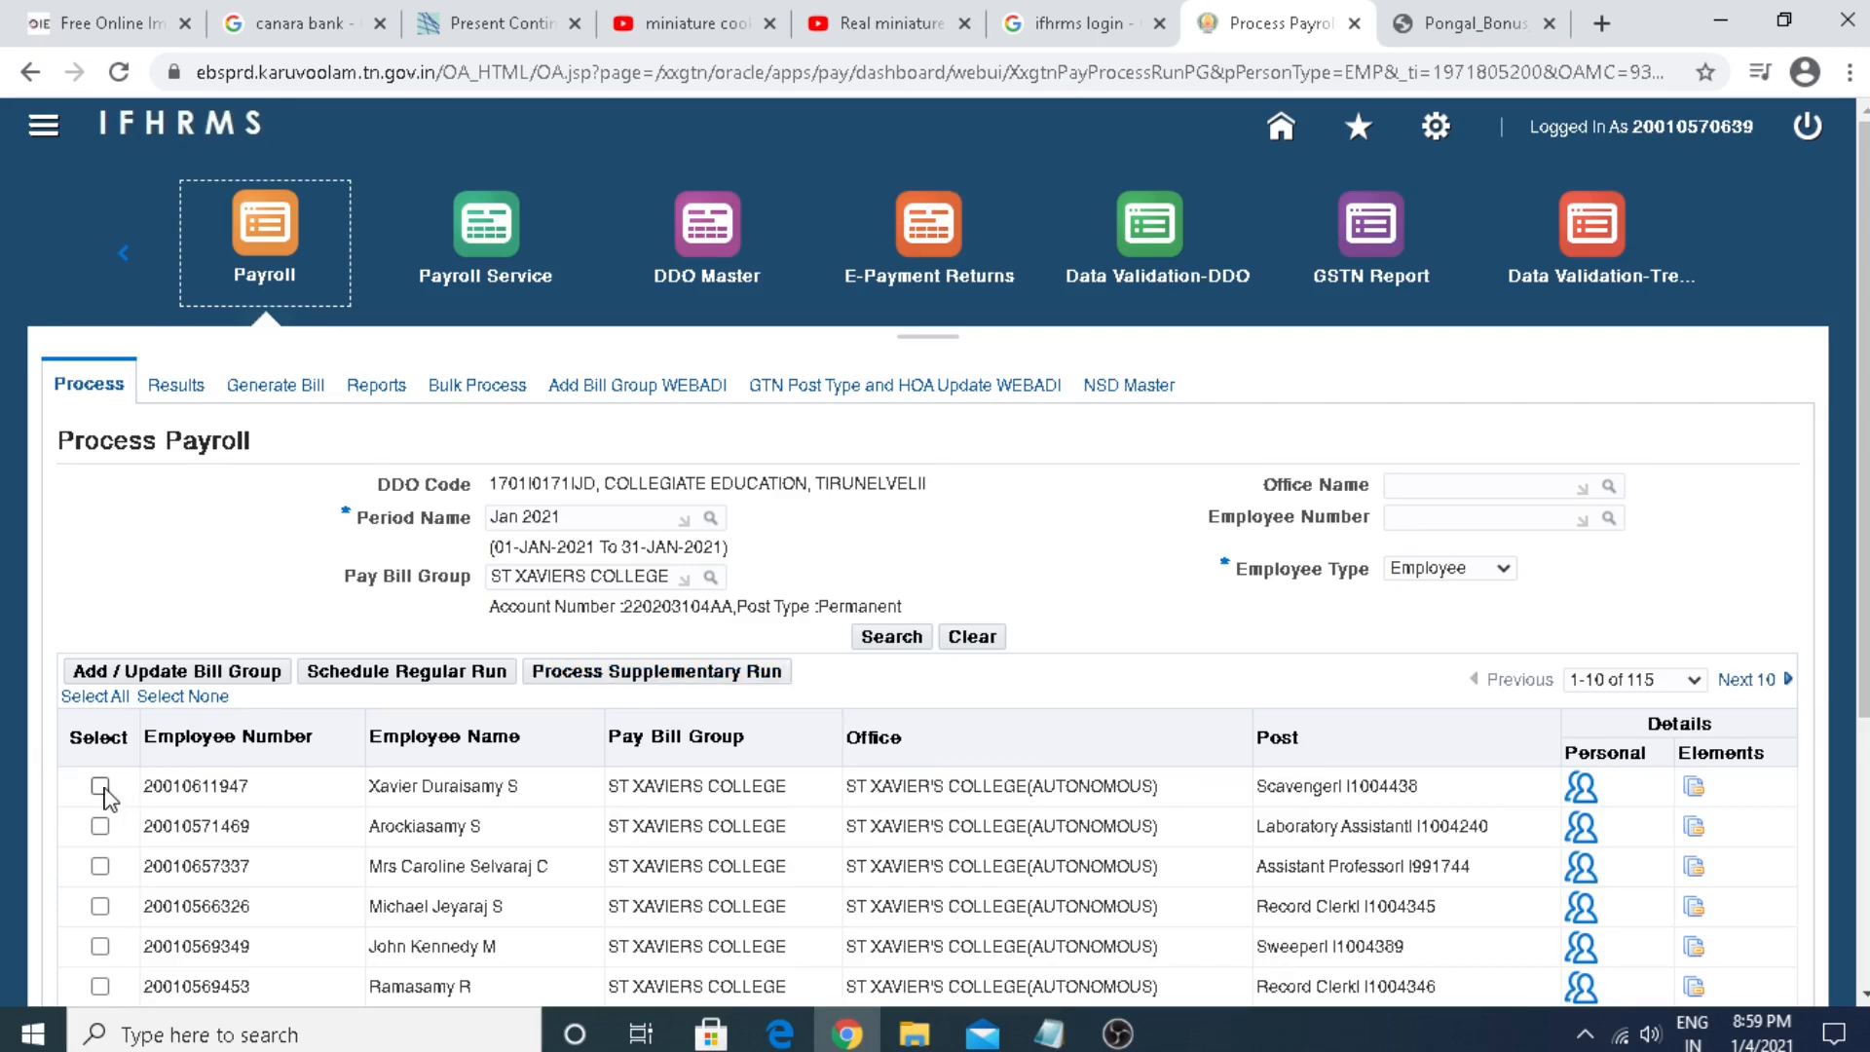
# Step: Select the scavenger, both laboratory assistants, the sweeper, the museum keeper and the sixth-row record clerk among the first ten employees
pyautogui.scroll(-3, 110, 803)
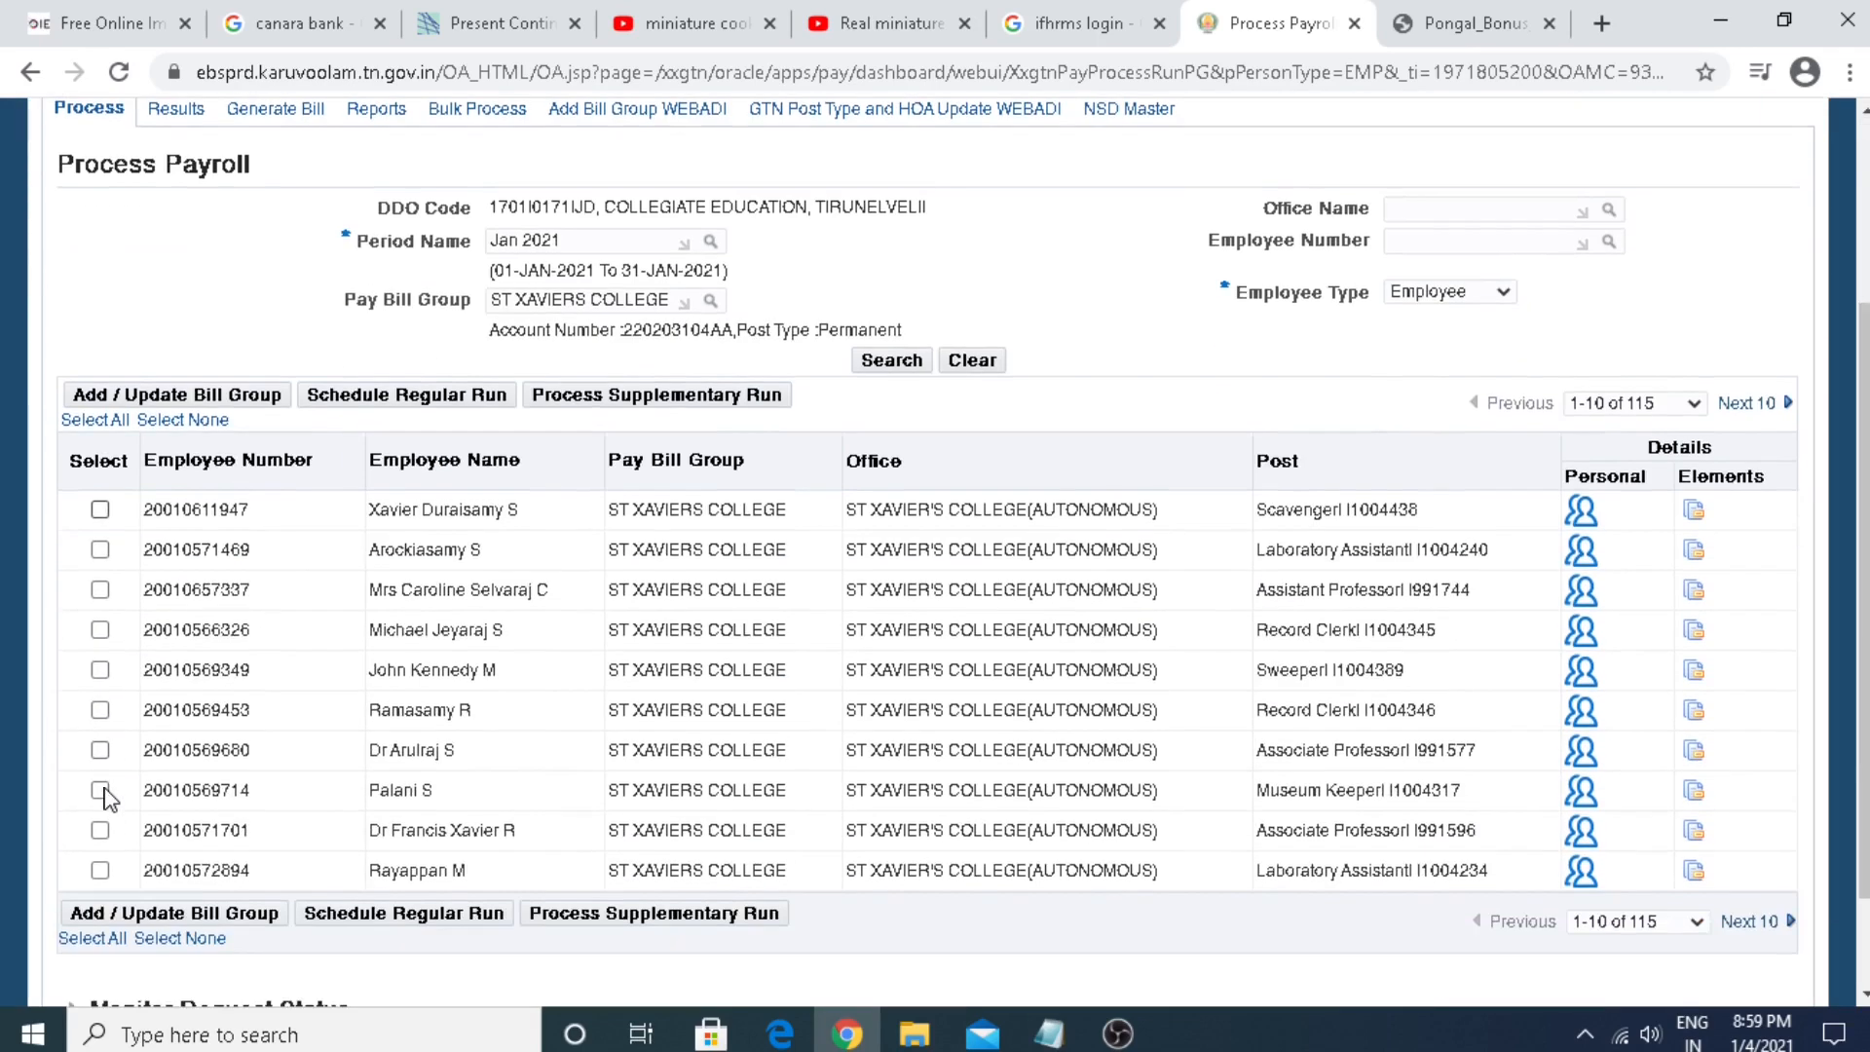
pyautogui.click(99, 510)
pyautogui.click(100, 550)
pyautogui.click(100, 710)
pyautogui.click(101, 793)
pyautogui.click(99, 870)
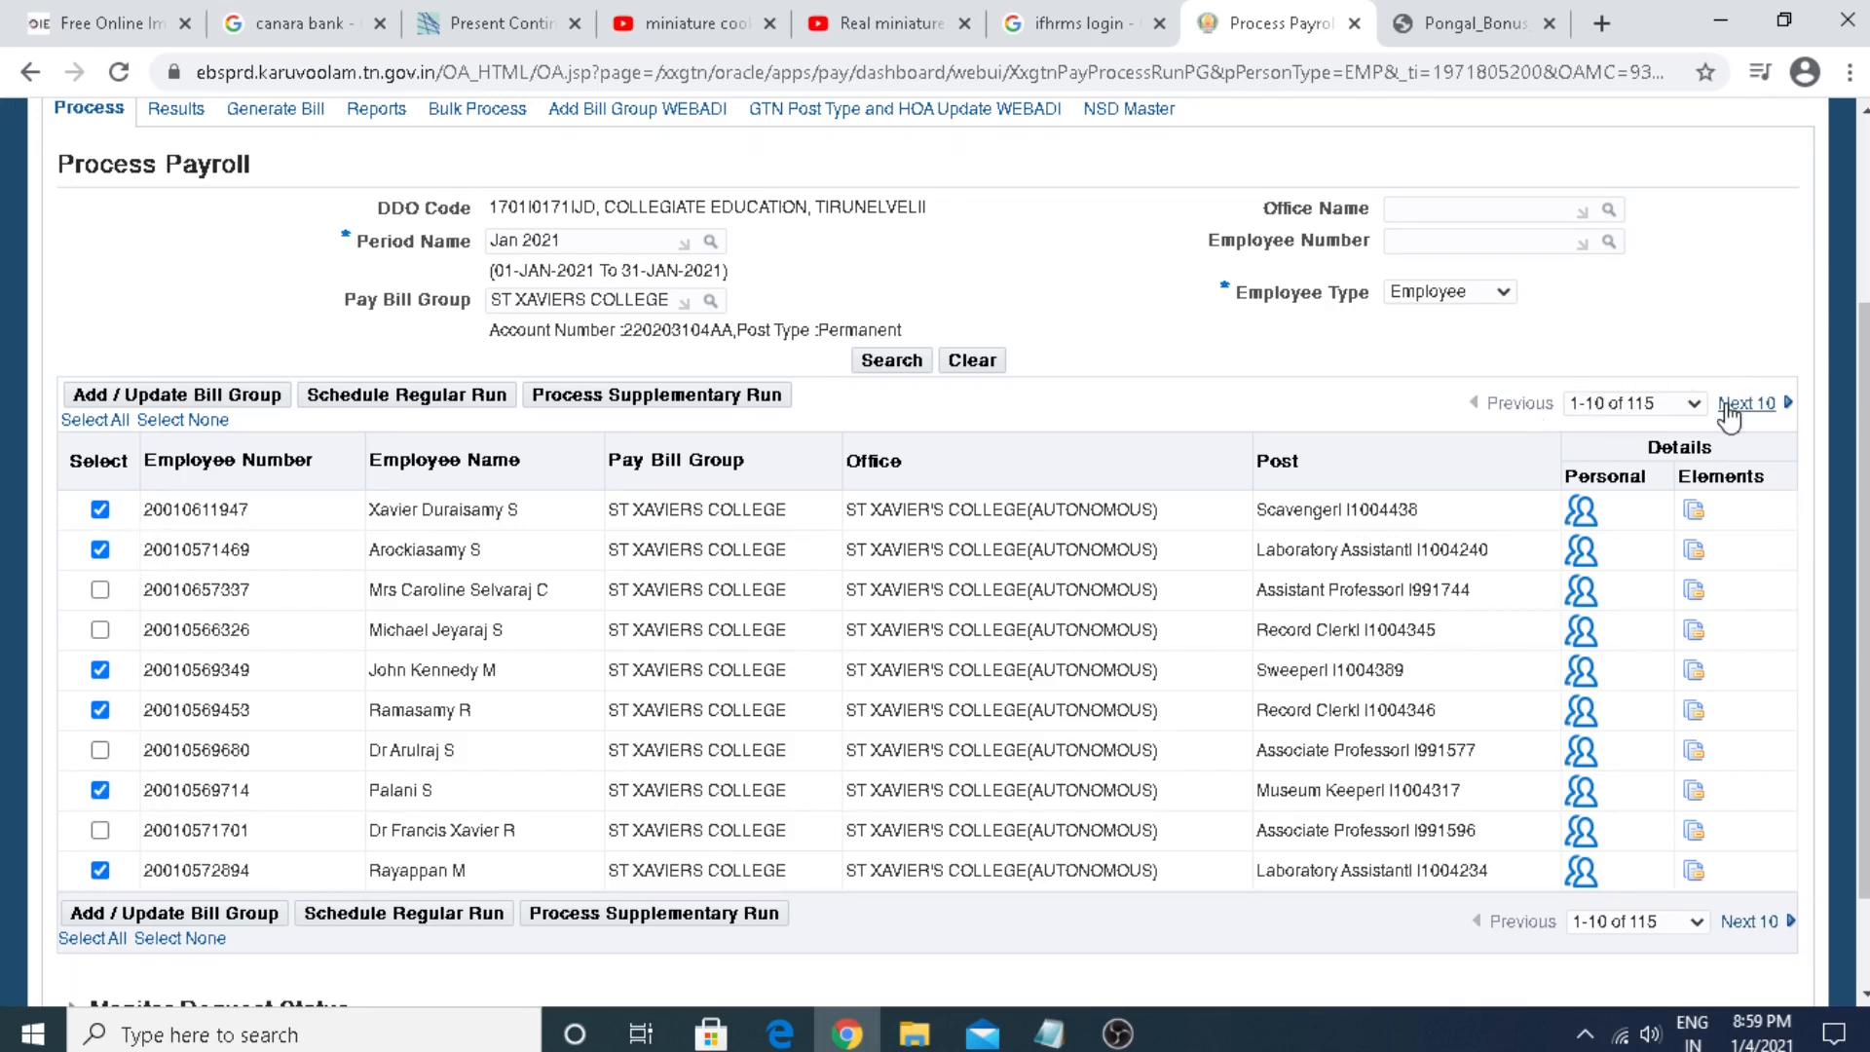
# Step: Start a supplementary payroll run for the selected employees with run type Pongal Bonus and submit it
pyautogui.click(588, 397)
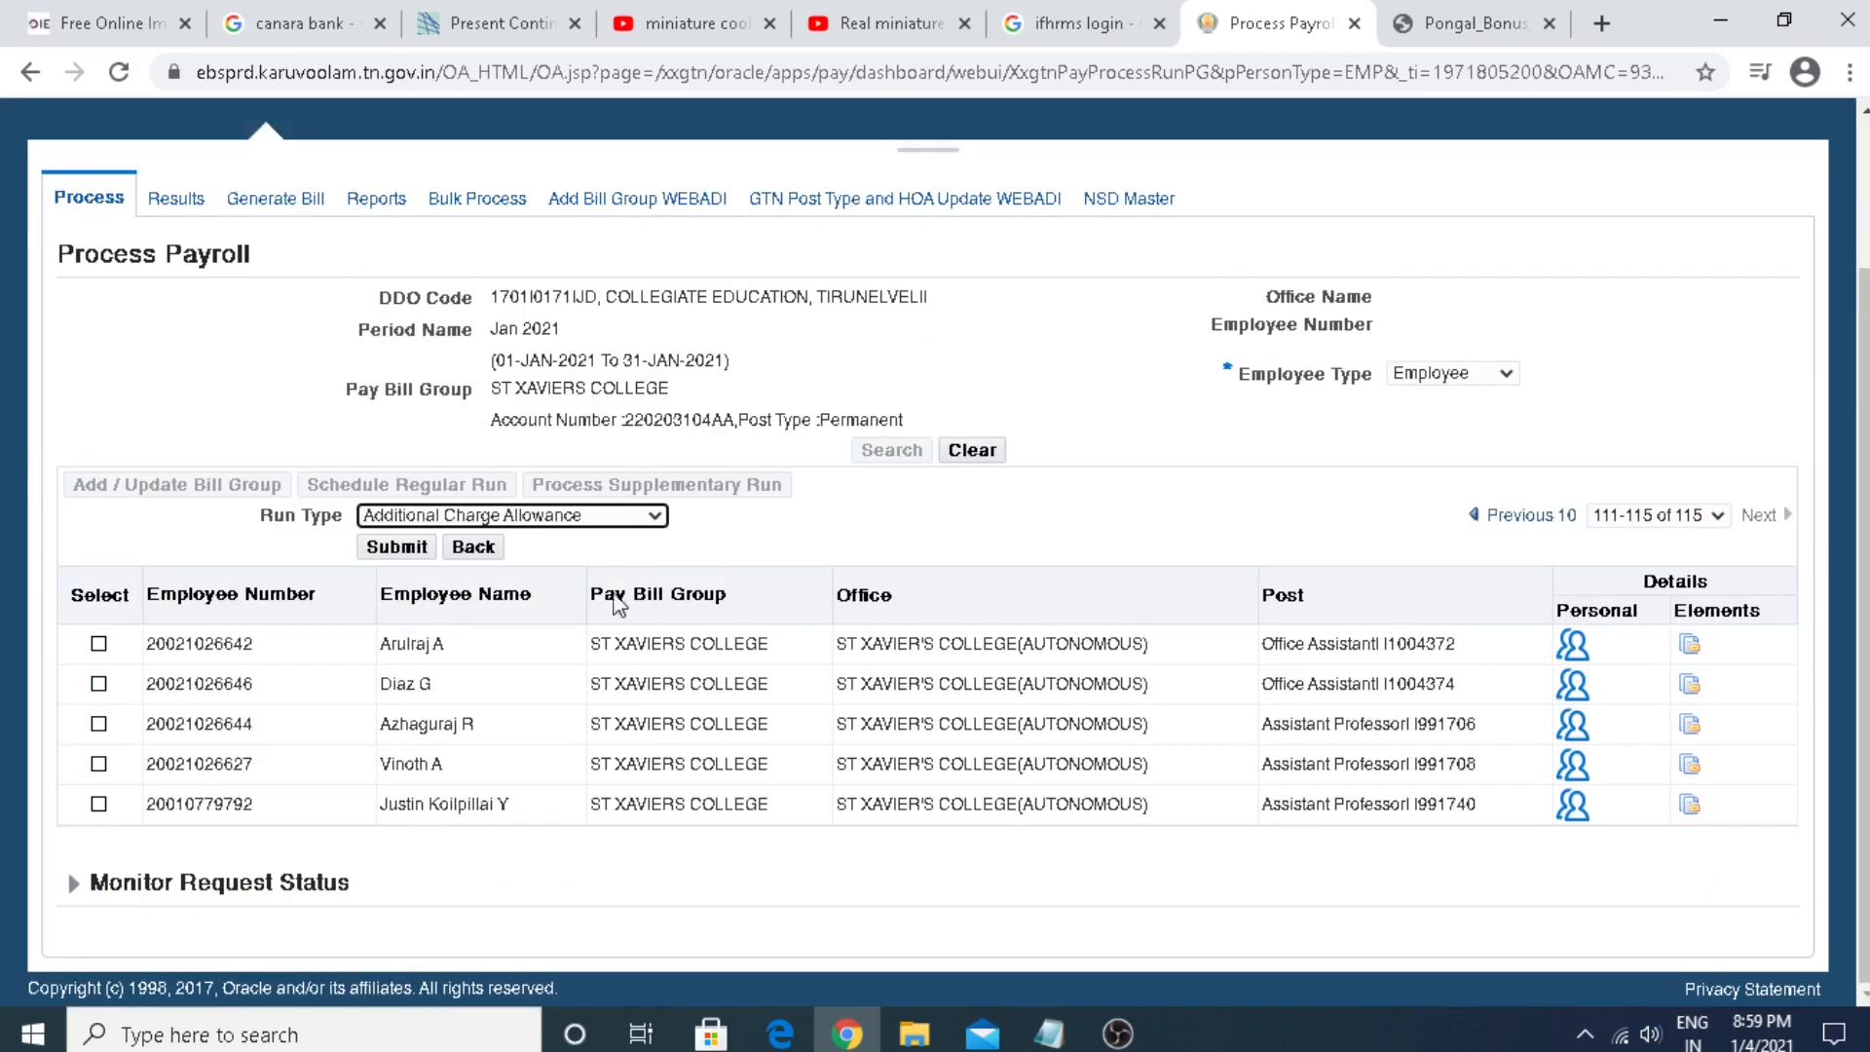
pyautogui.click(656, 518)
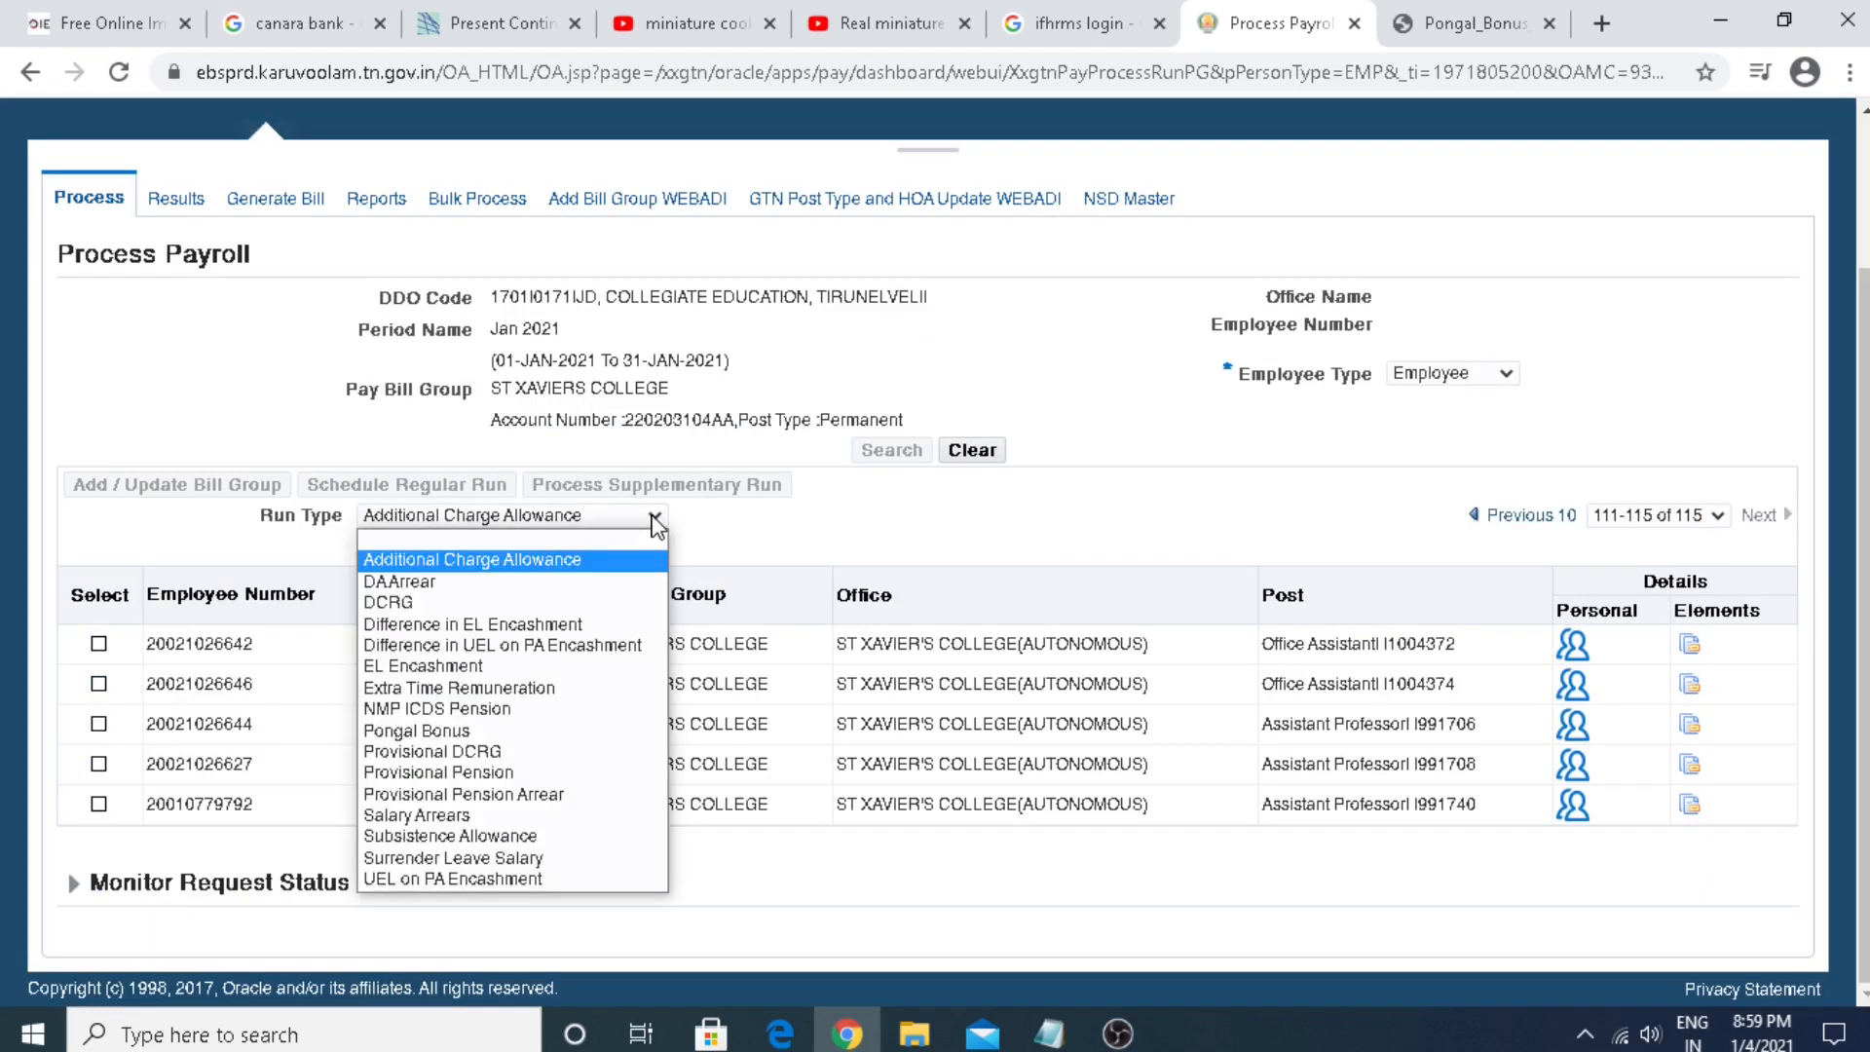
pyautogui.click(419, 733)
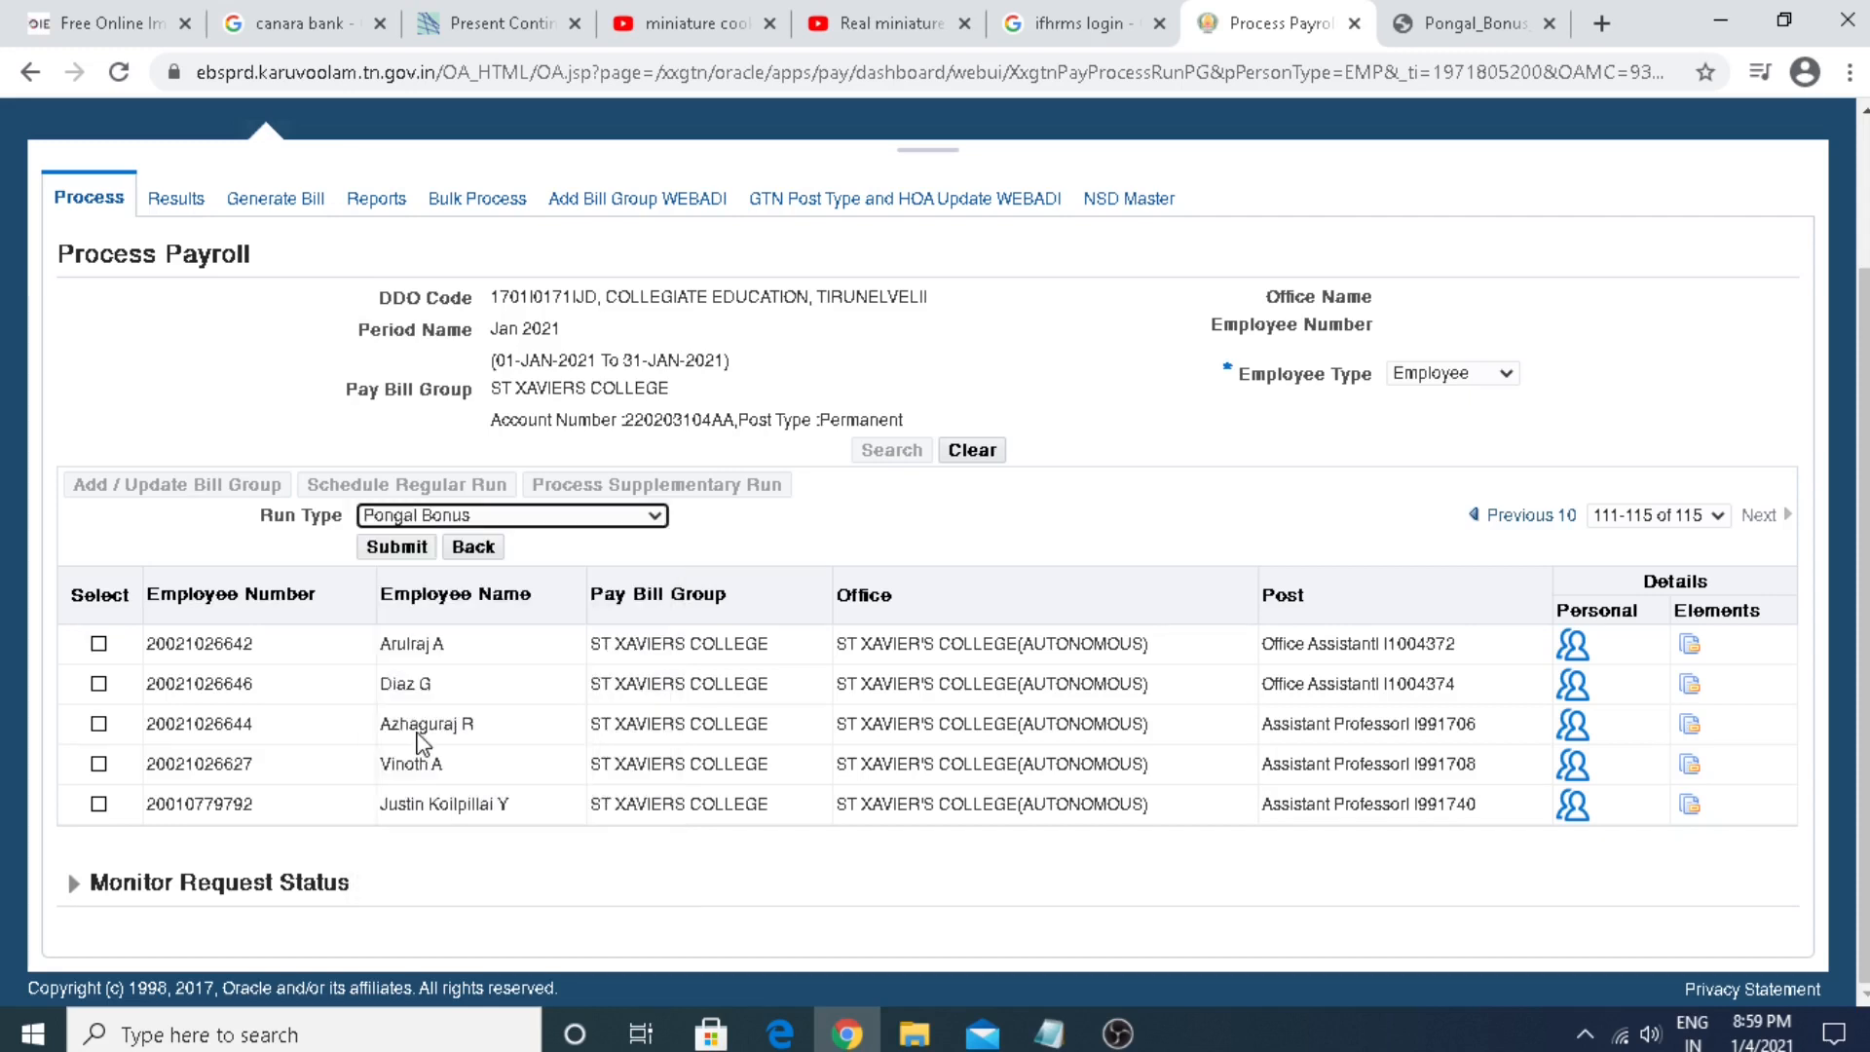
pyautogui.click(399, 551)
# Step: Search the Jan 2021 payroll results for bill type Pongal Bonus and pay bill group ST XAVIERS COLLEGE
pyautogui.click(174, 203)
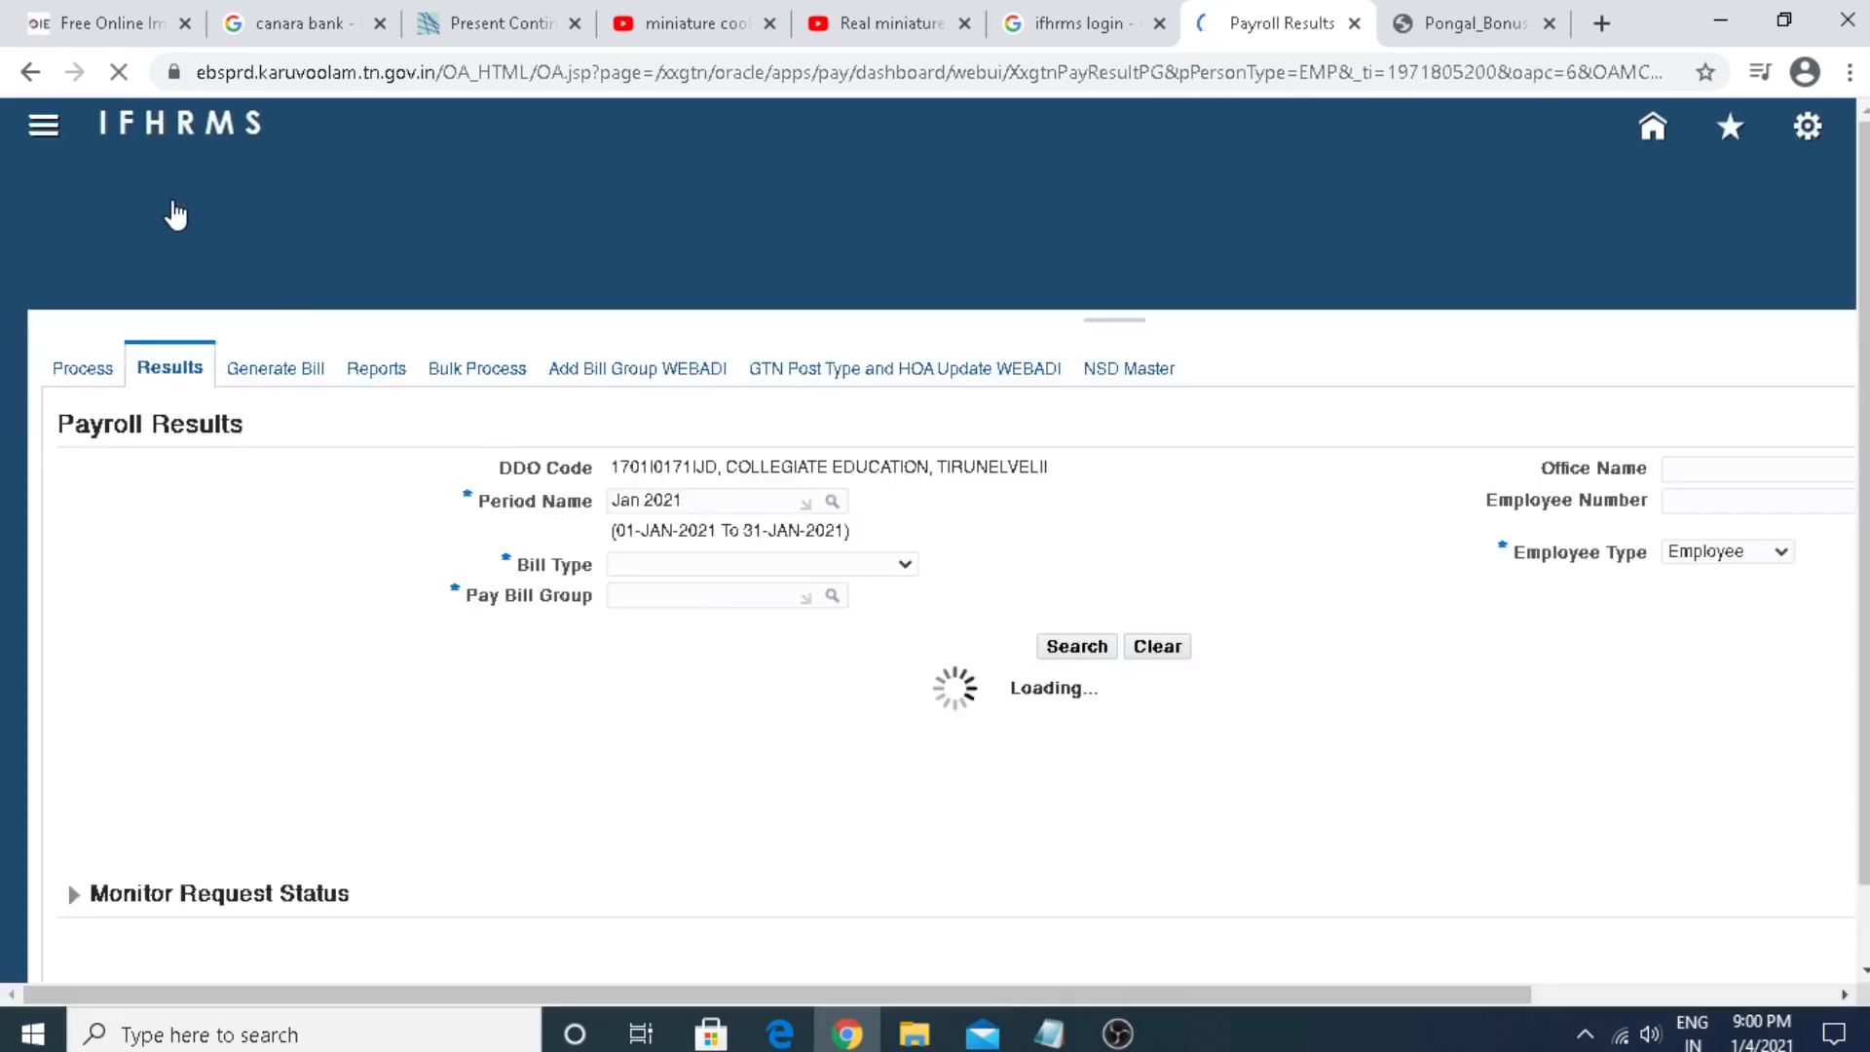
pyautogui.click(783, 582)
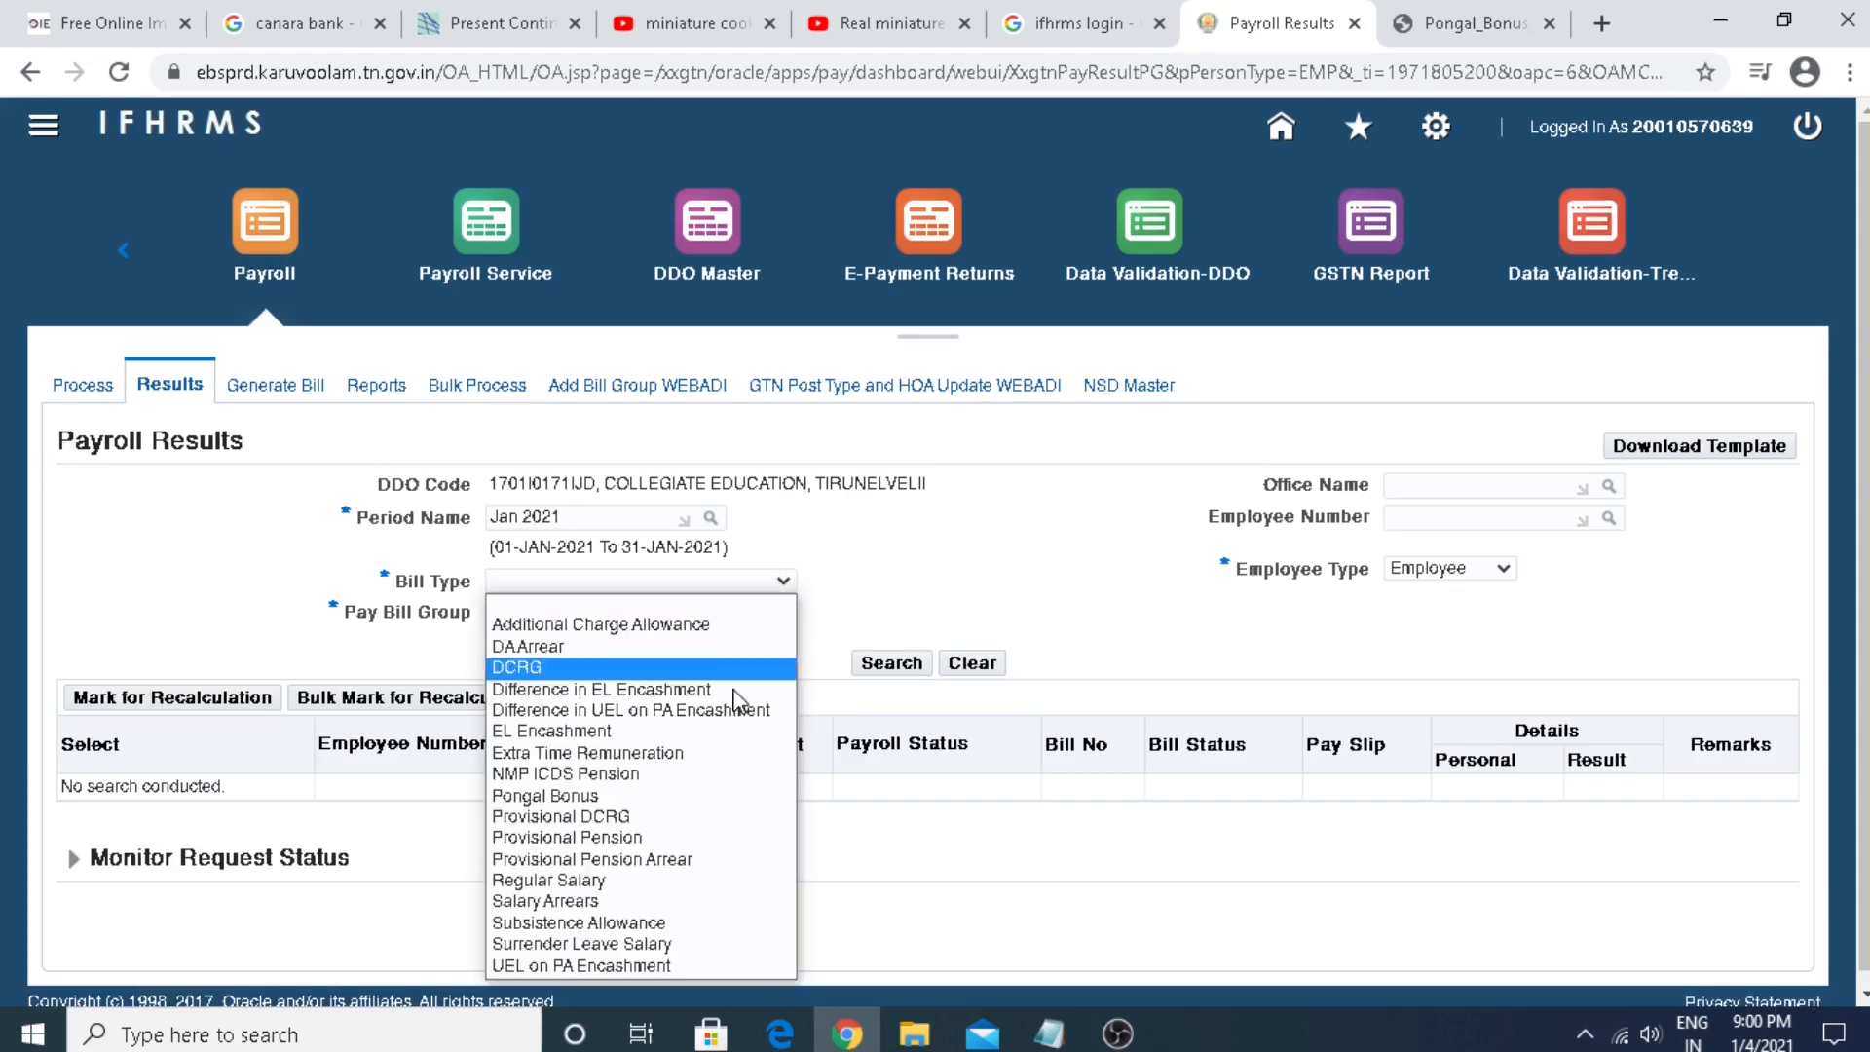
pyautogui.click(638, 799)
pyautogui.click(577, 611)
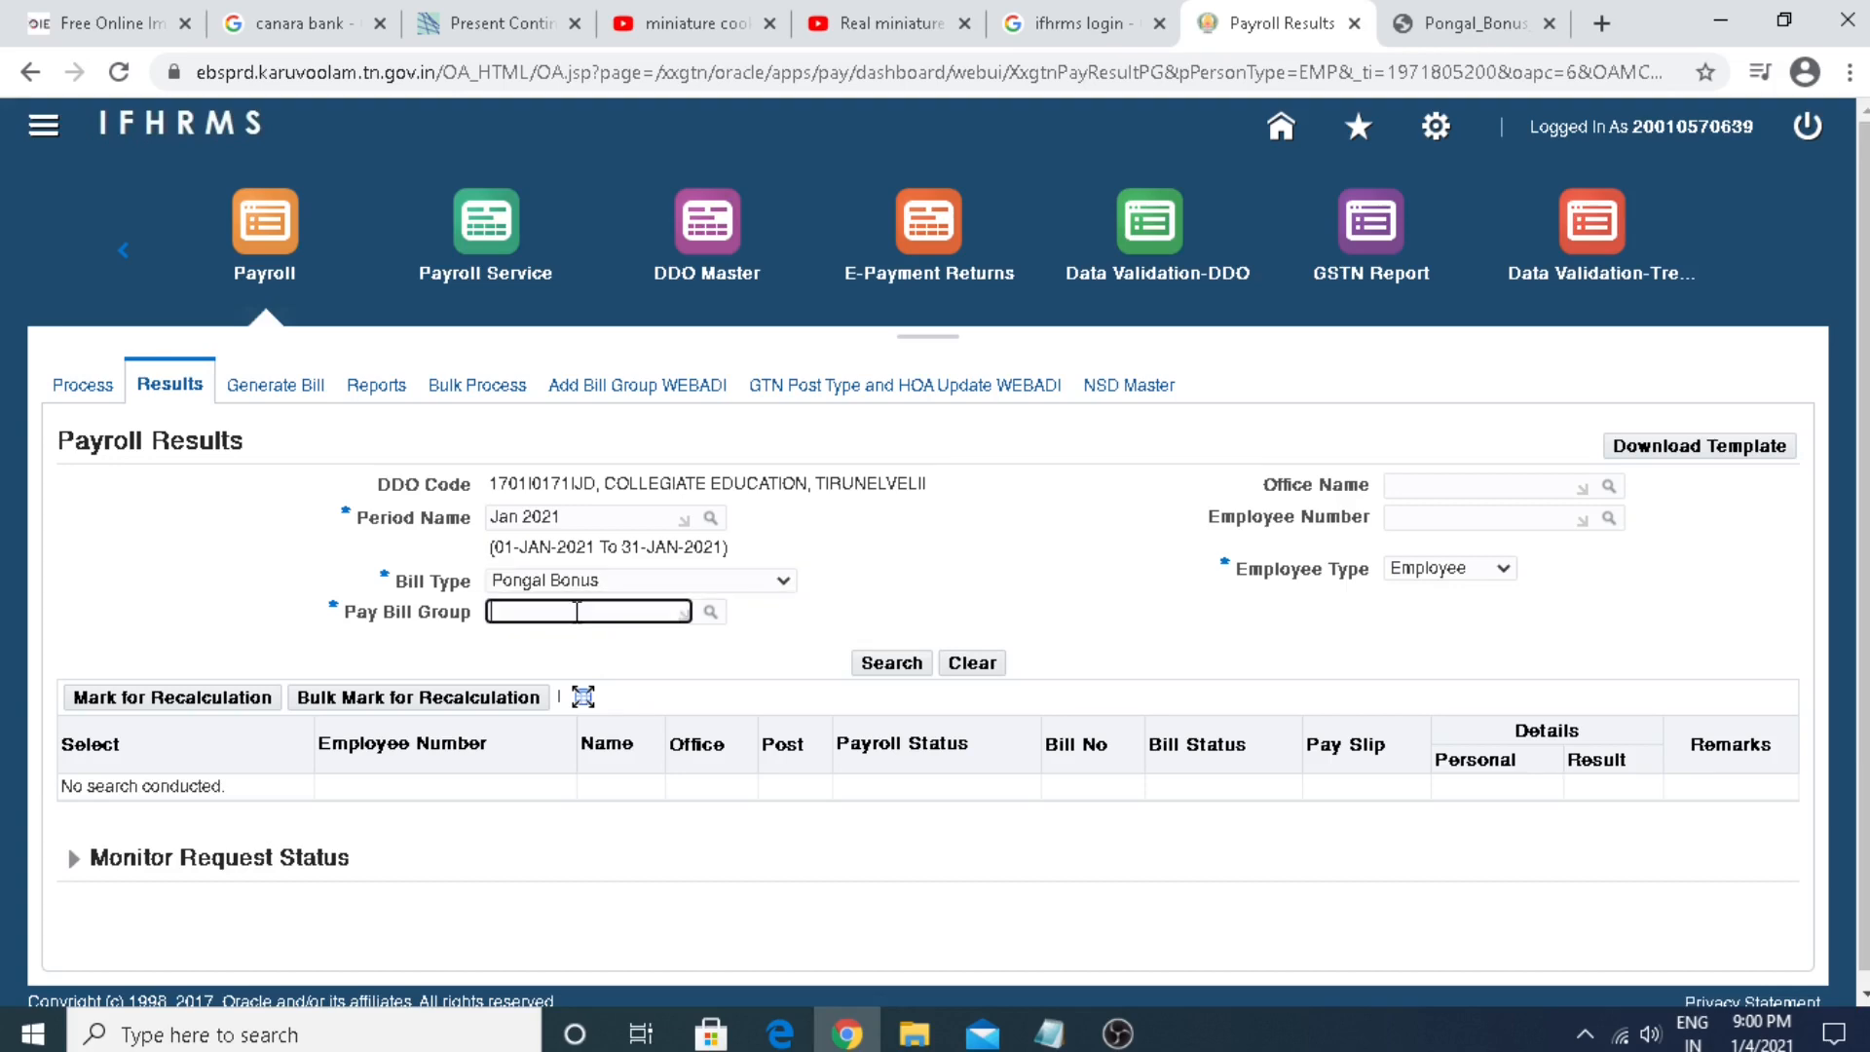
pyautogui.write('st x')
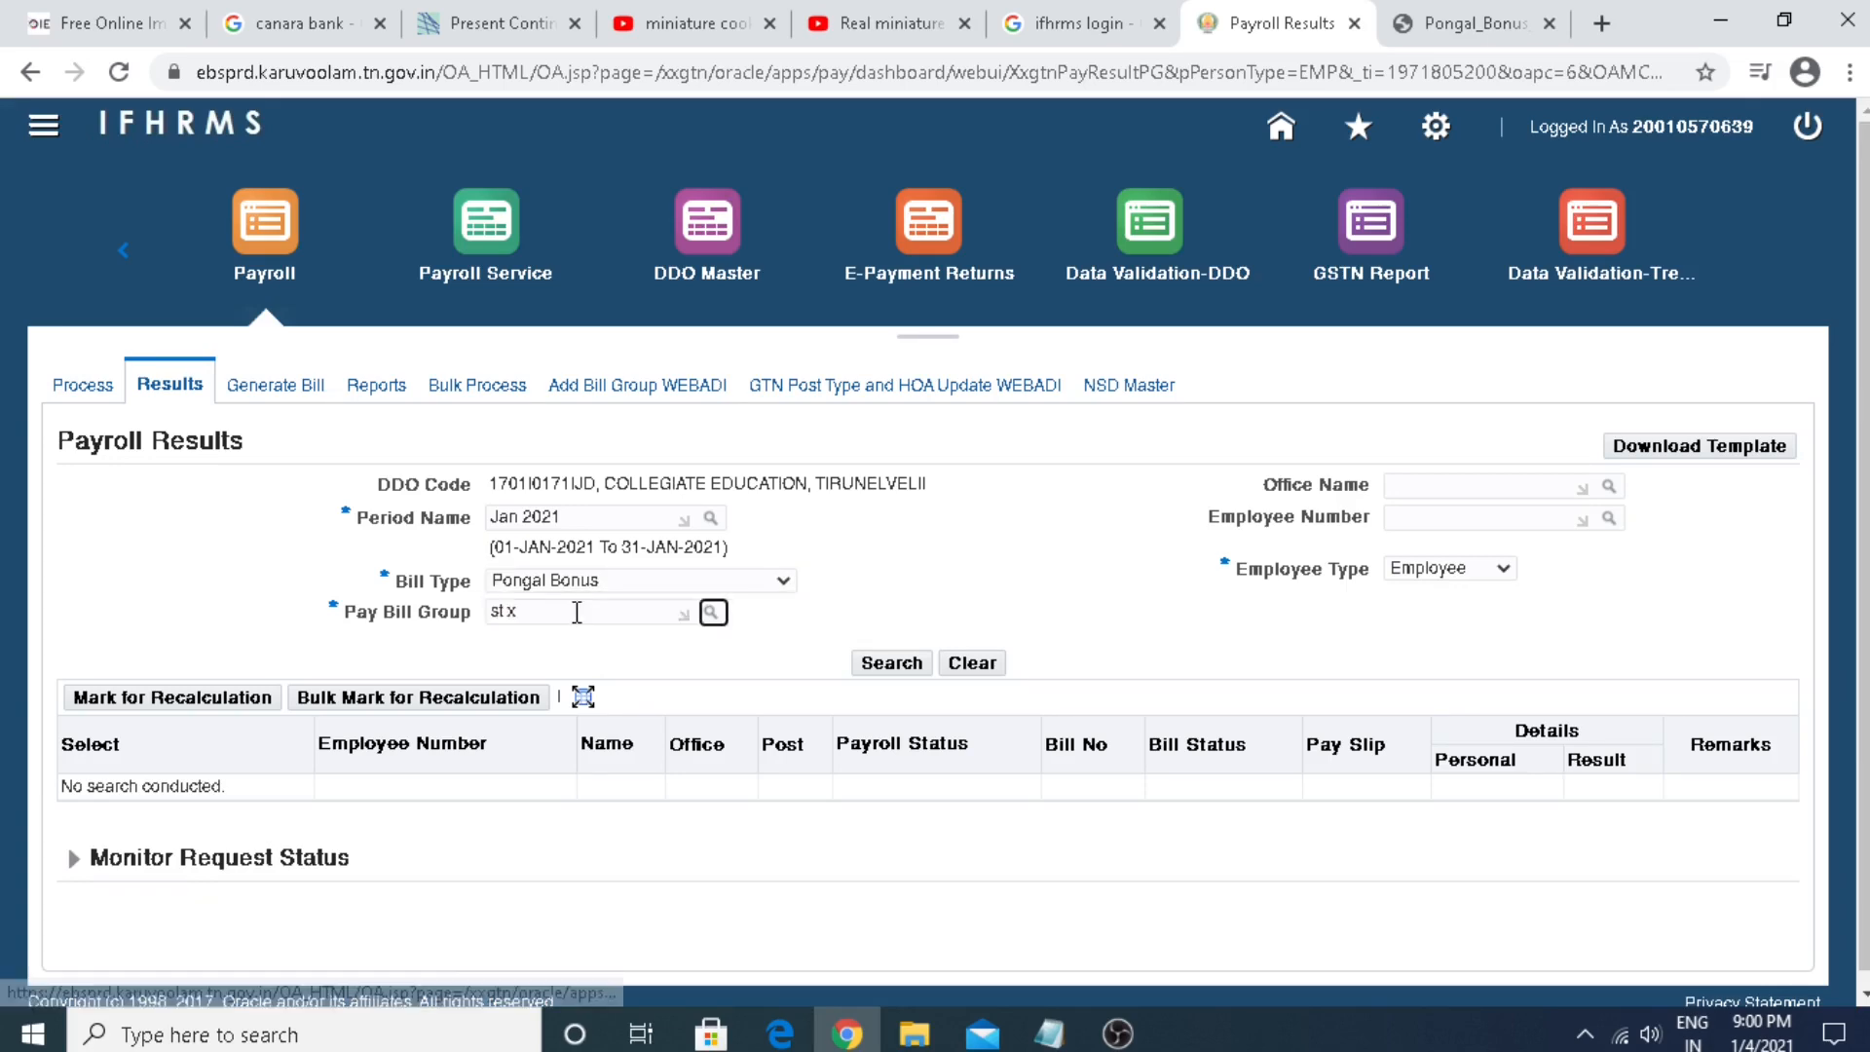
pyautogui.press('Tab')
pyautogui.click(195, 395)
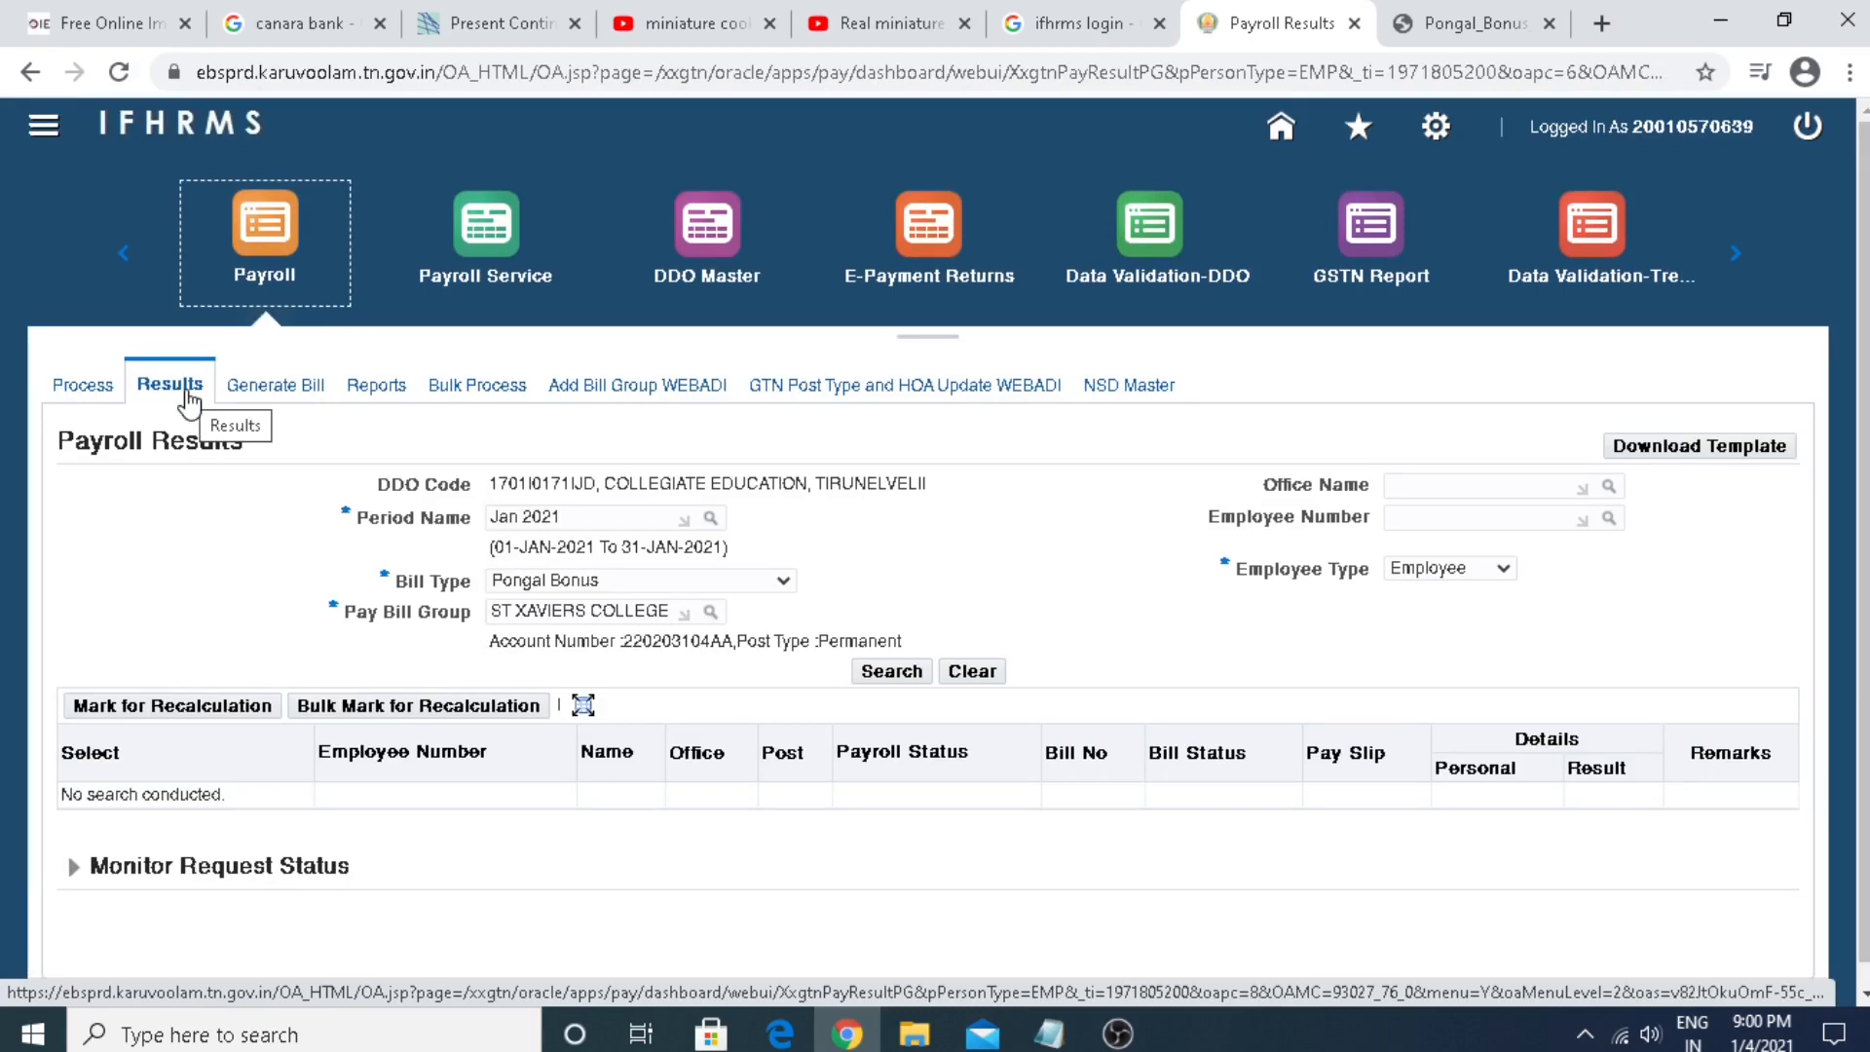
pyautogui.click(889, 672)
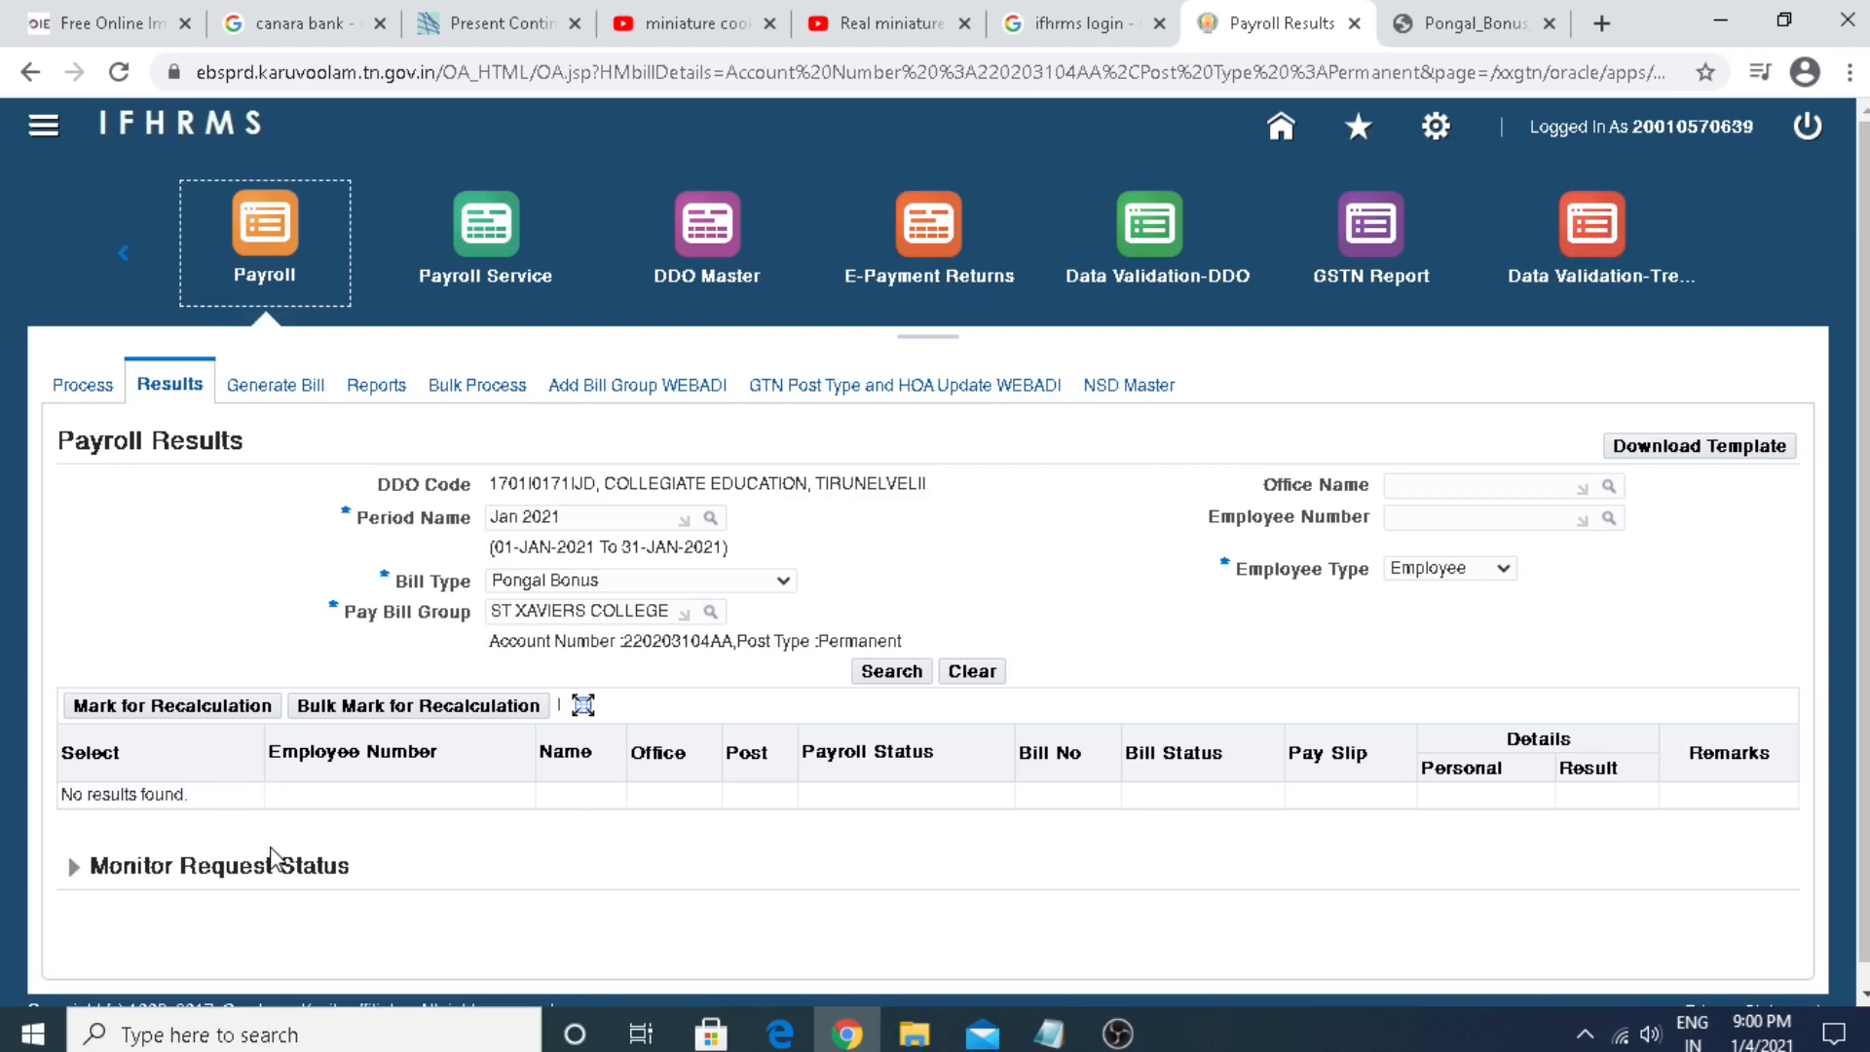
# Step: Set up bill generation as a Supplementary Salary Bill with bill type Pongal Bonus and pay bill group ST XAVIERS COLLEGE
pyautogui.click(284, 389)
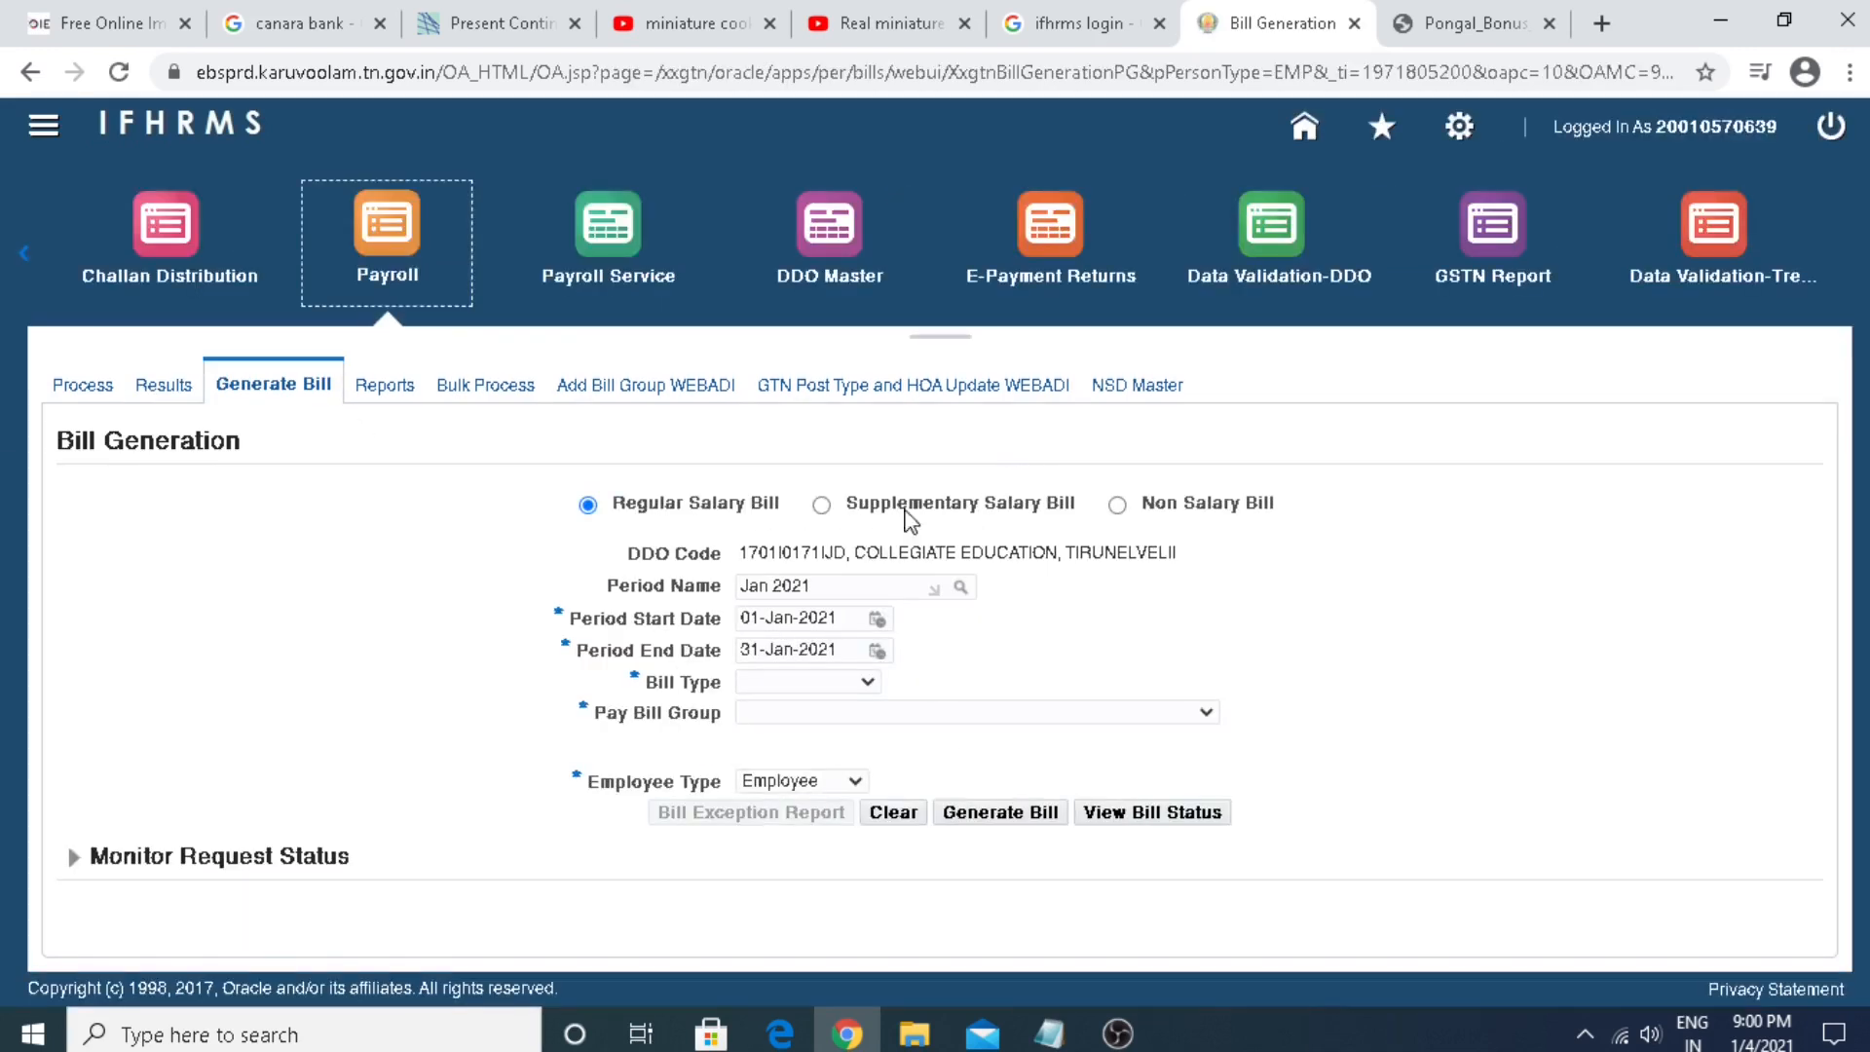
pyautogui.click(822, 505)
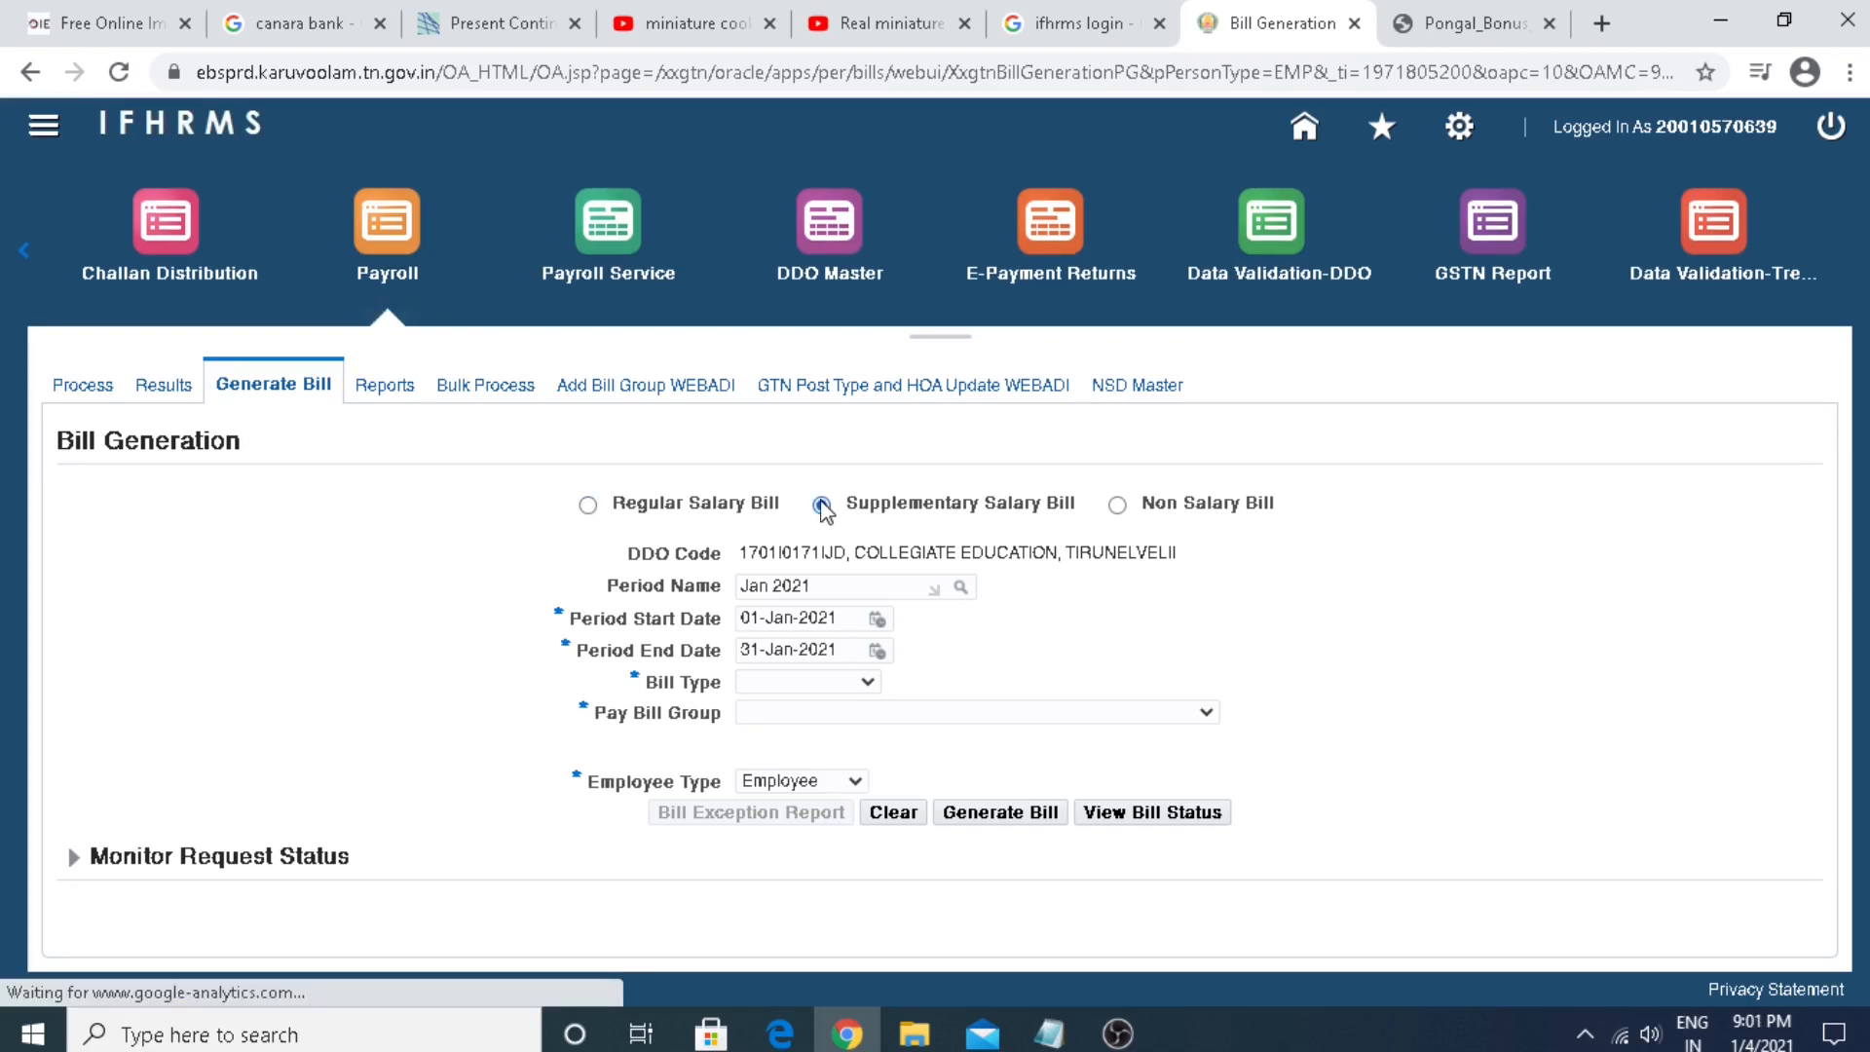
pyautogui.click(873, 691)
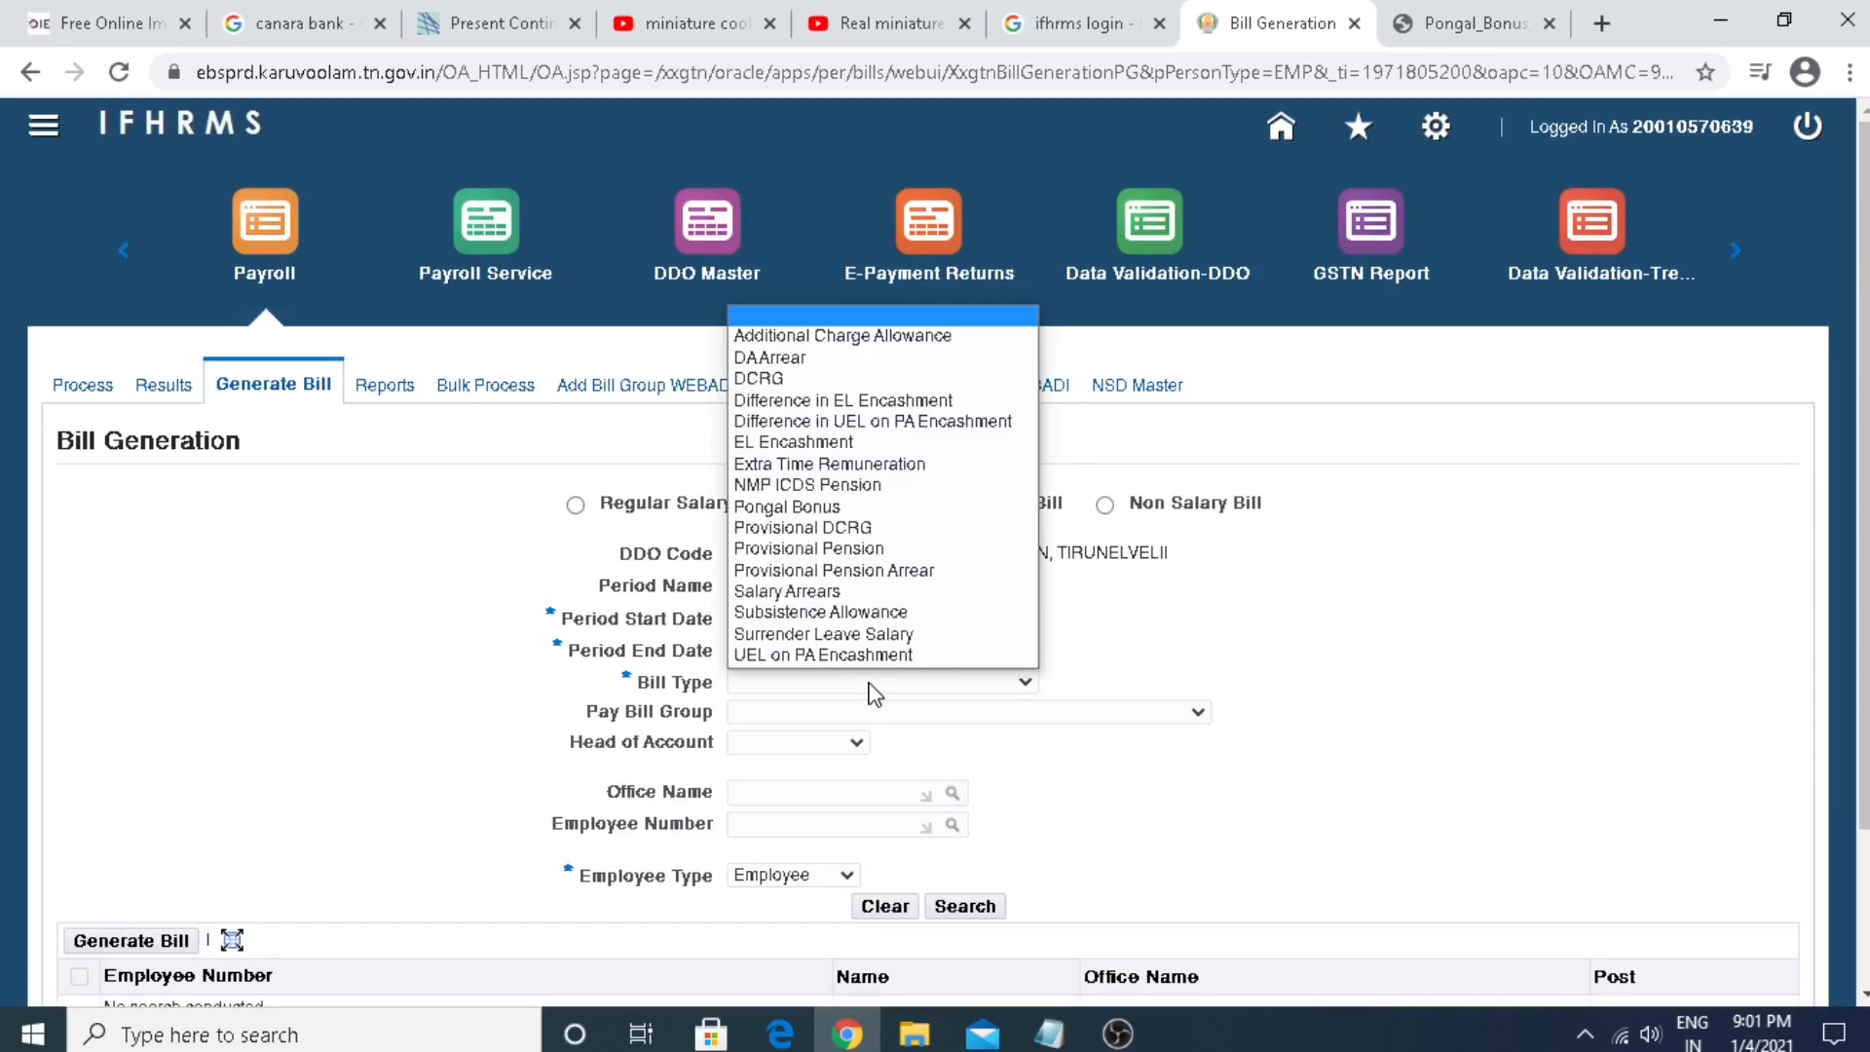
pyautogui.click(799, 508)
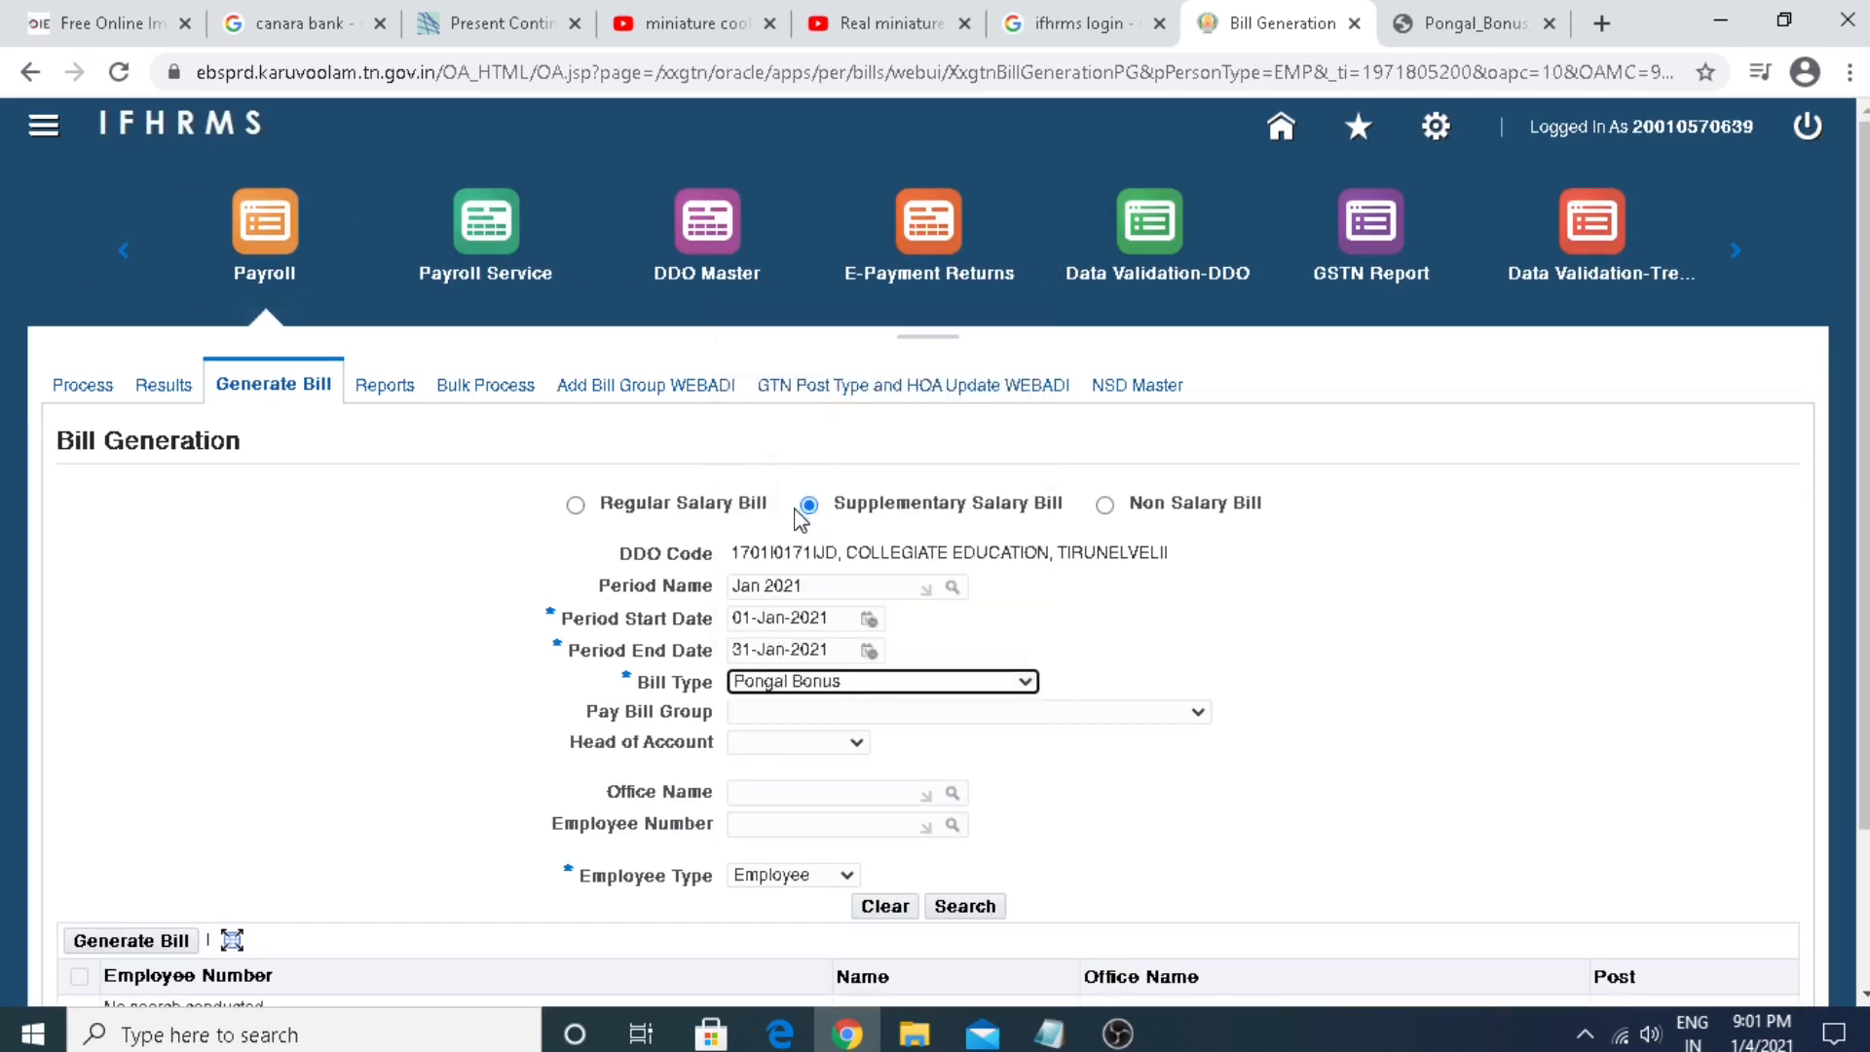
pyautogui.click(844, 716)
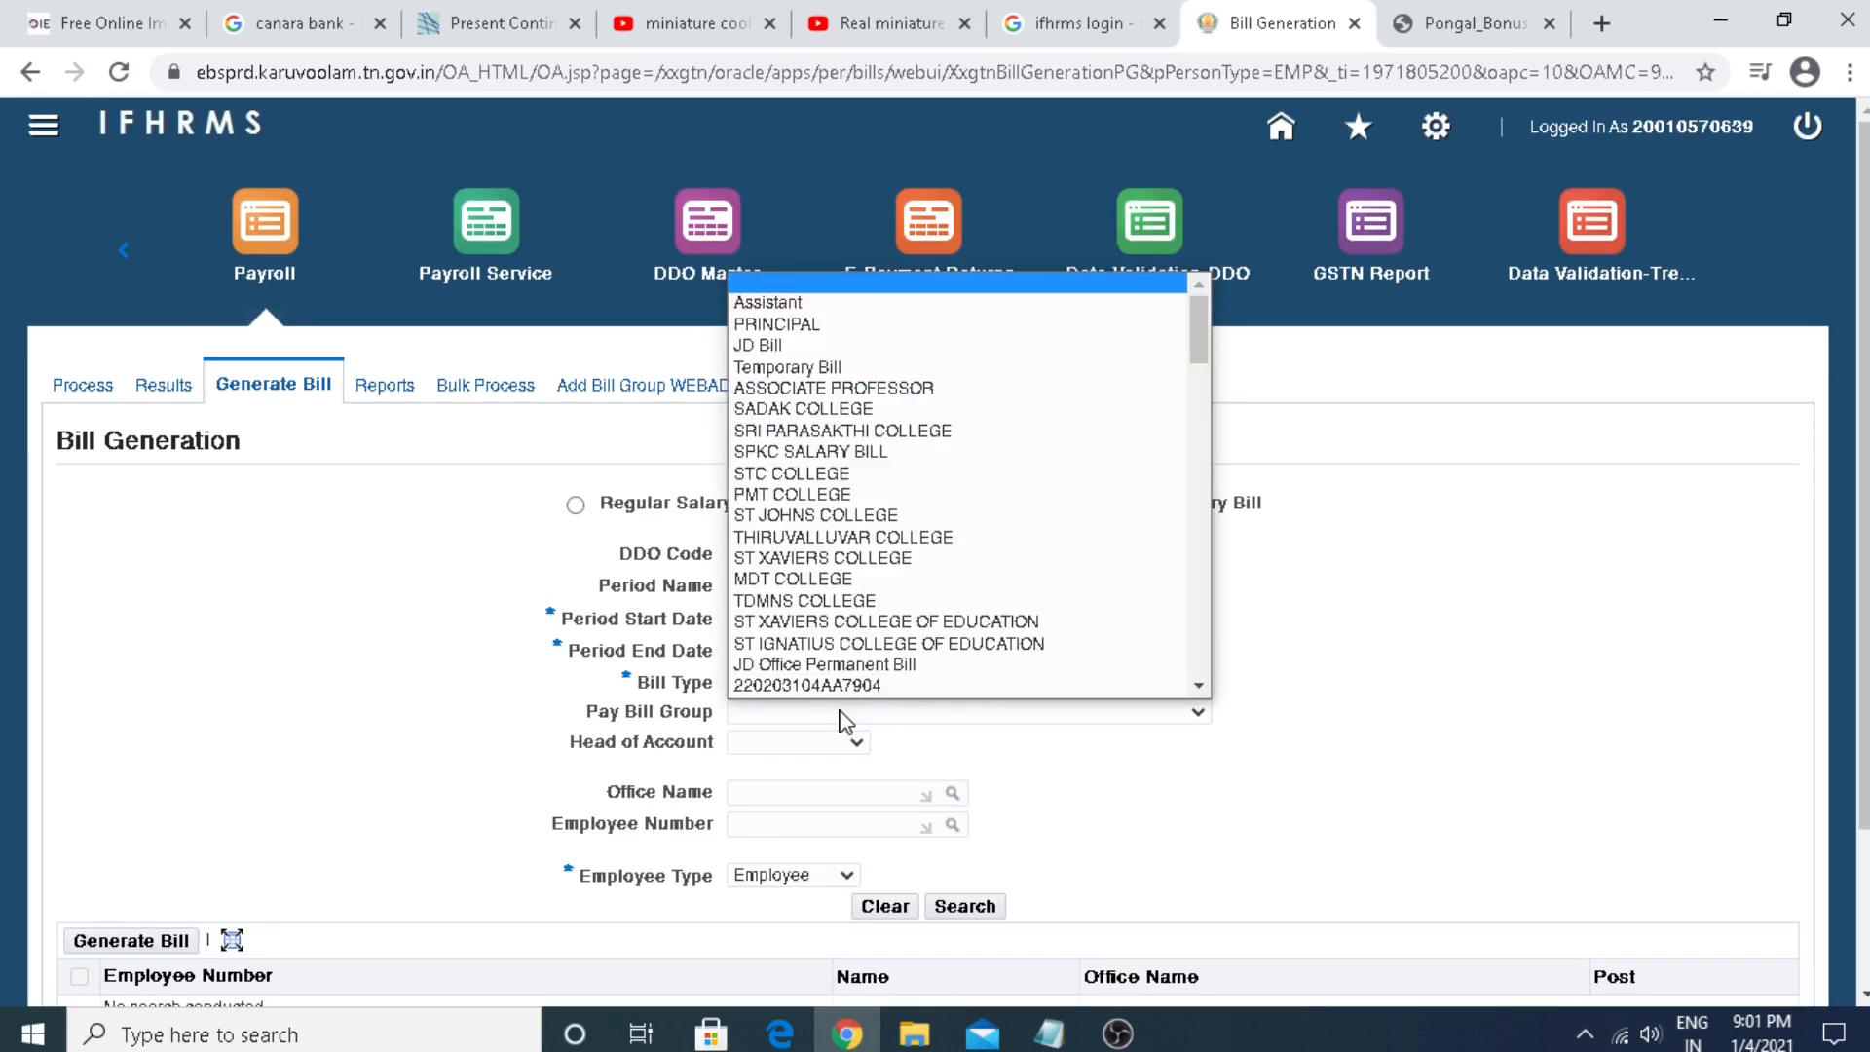
pyautogui.click(843, 538)
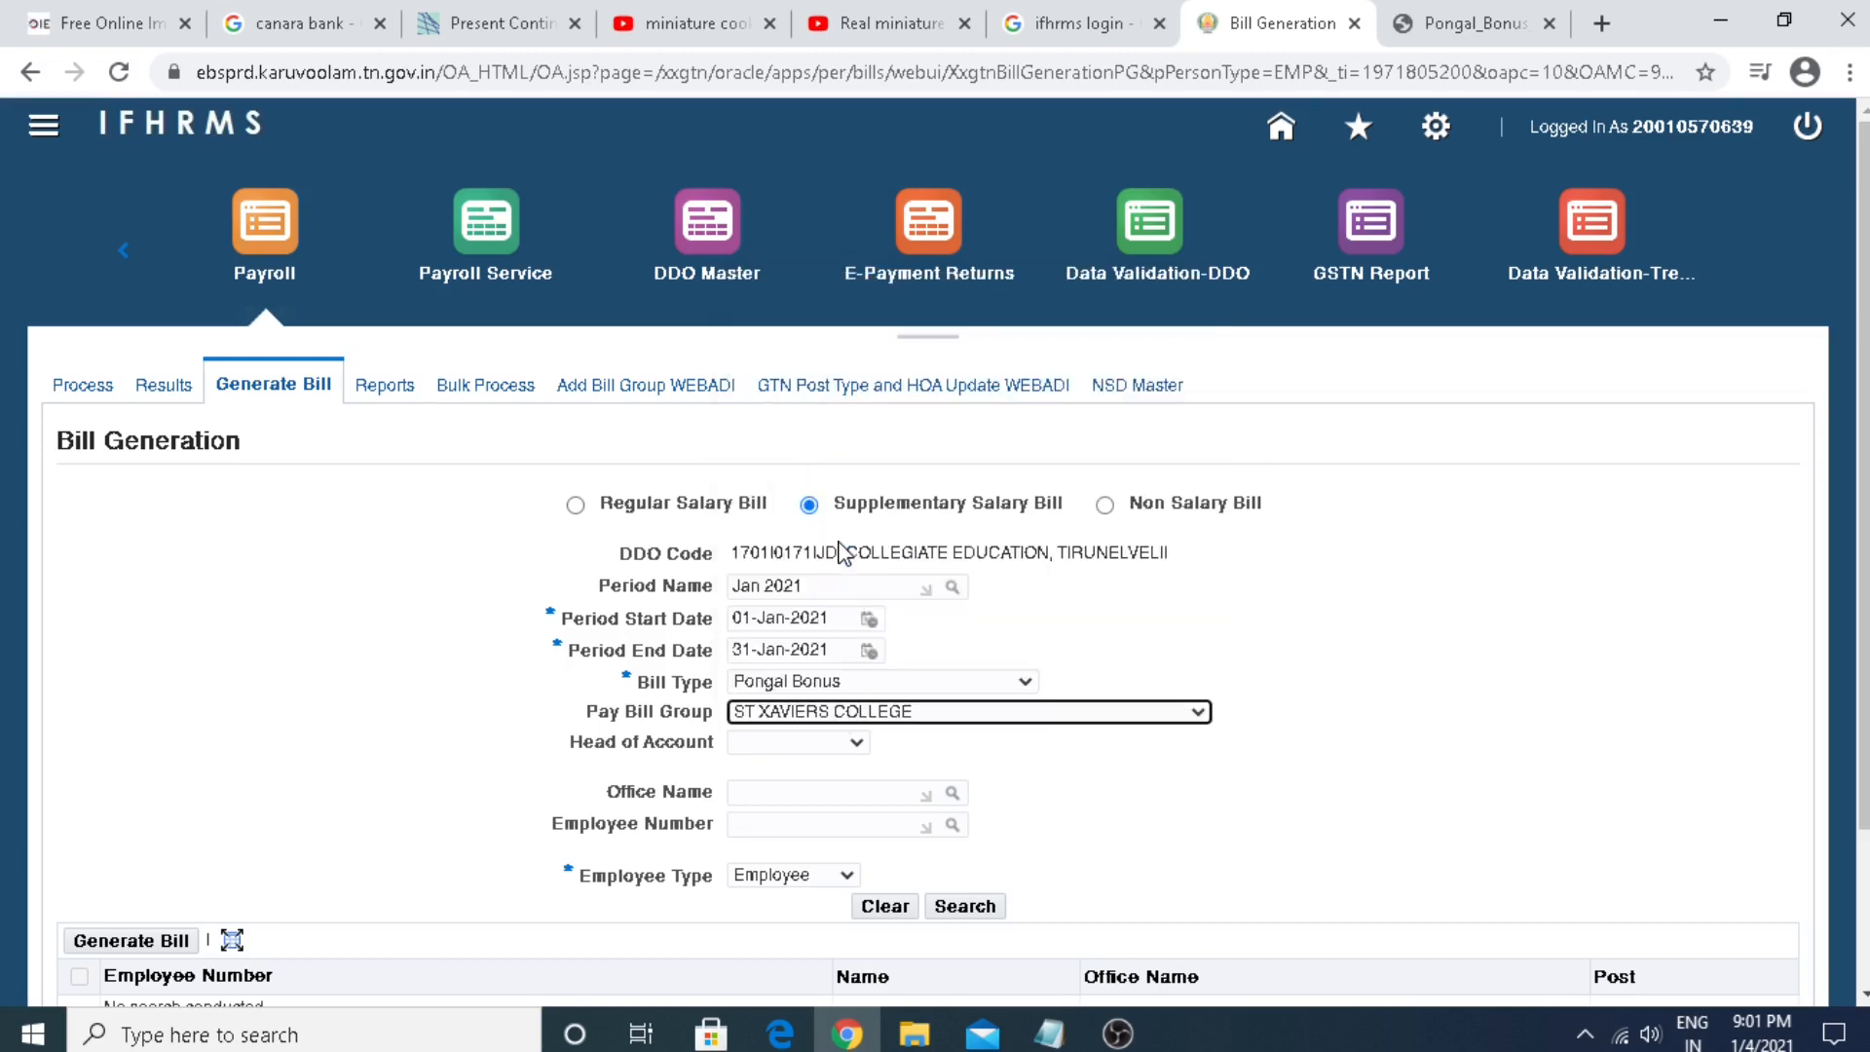
pyautogui.scroll(-2, 1120, 775)
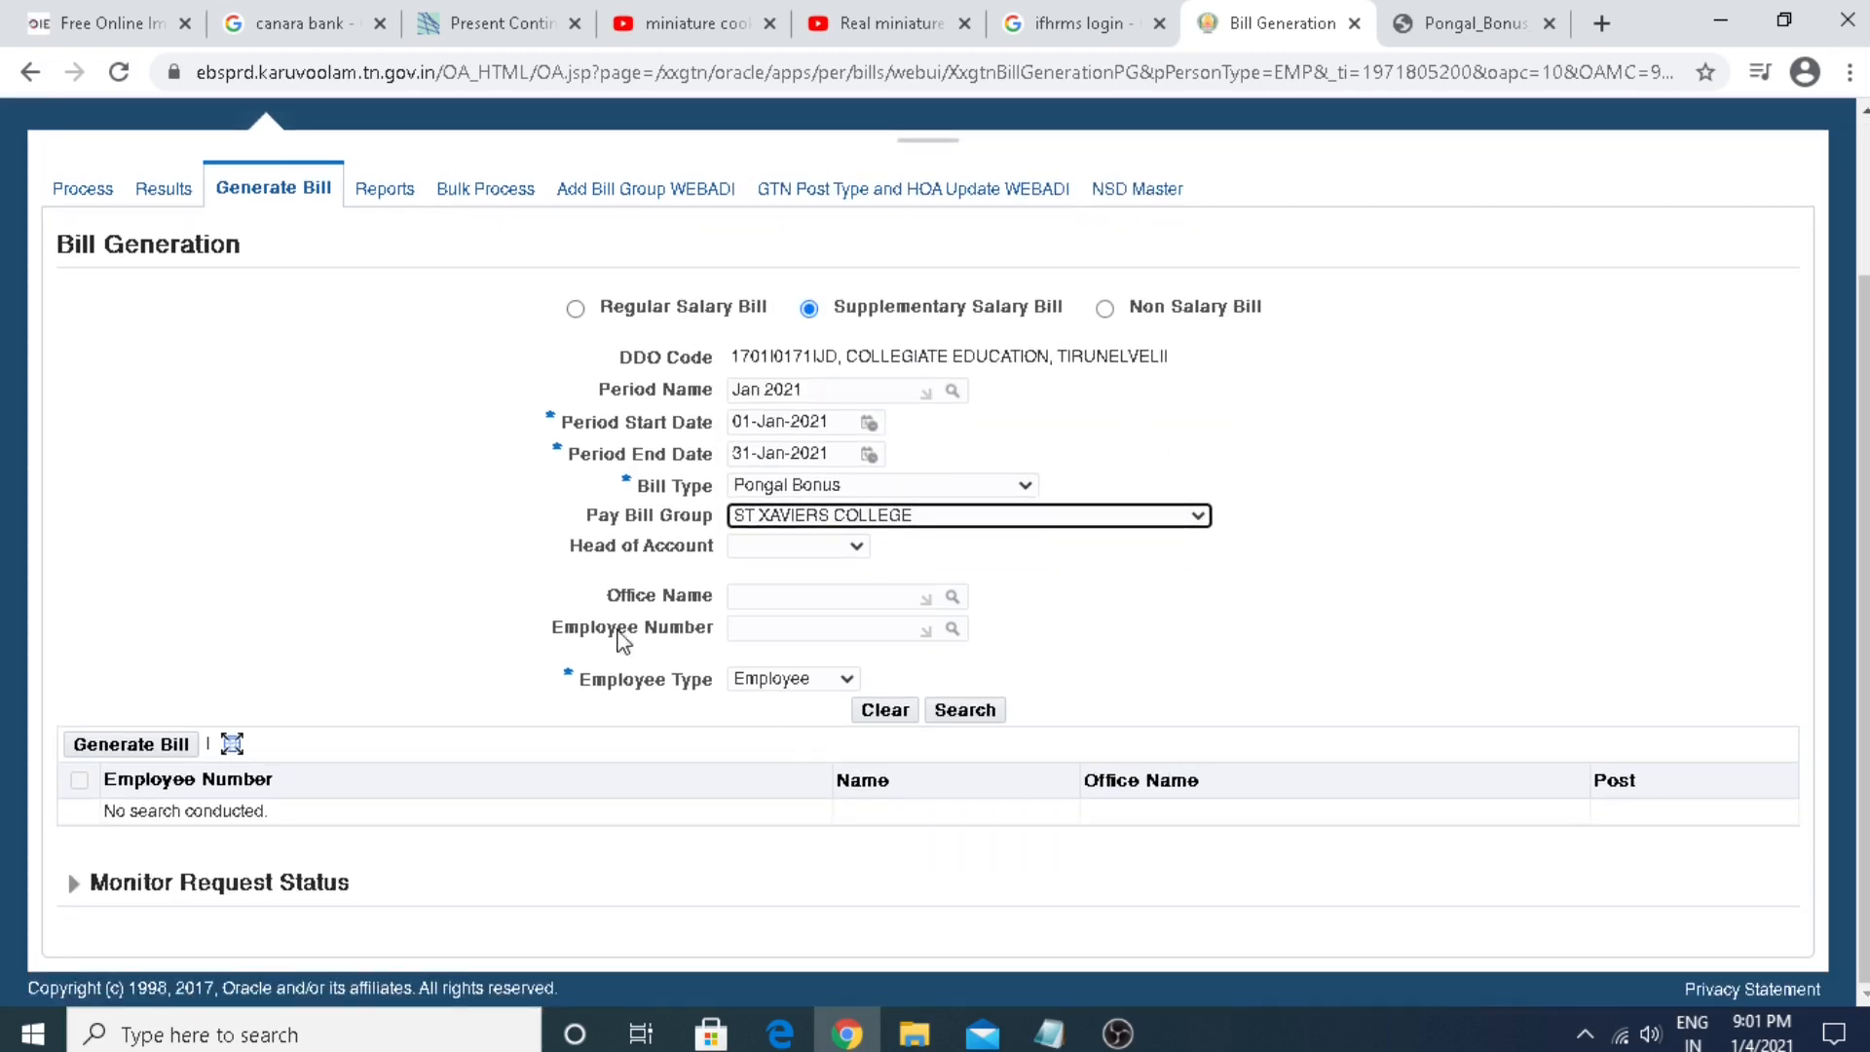